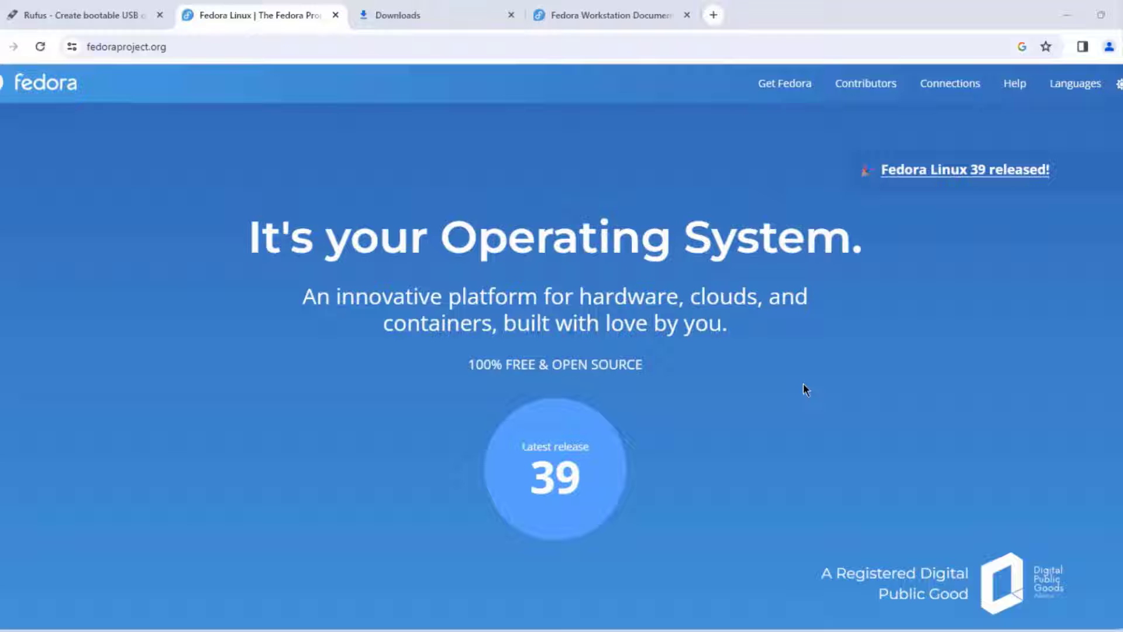
Step: Start downloading the Fedora Workstation 39 x86_64 Live ISO from fedoraproject.org
{"action": "scroll", "coordinate": [804, 385], "scroll_direction": "down", "scroll_amount": 5}
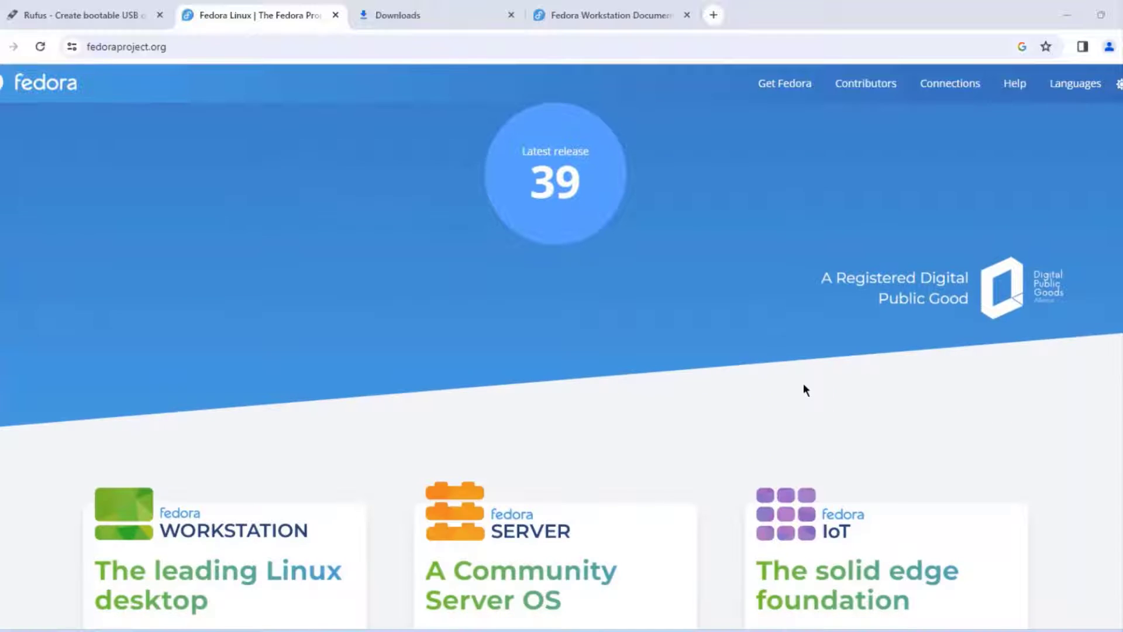
{"action": "scroll", "coordinate": [803, 385], "scroll_direction": "down", "scroll_amount": 5}
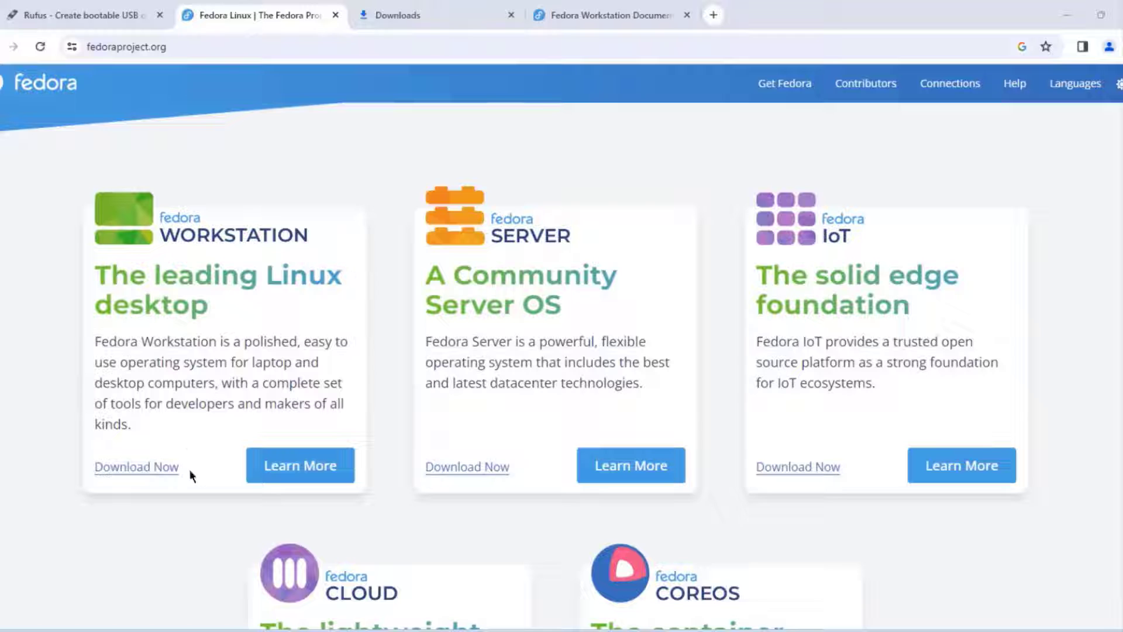
{"action": "left_click", "coordinate": [165, 468]}
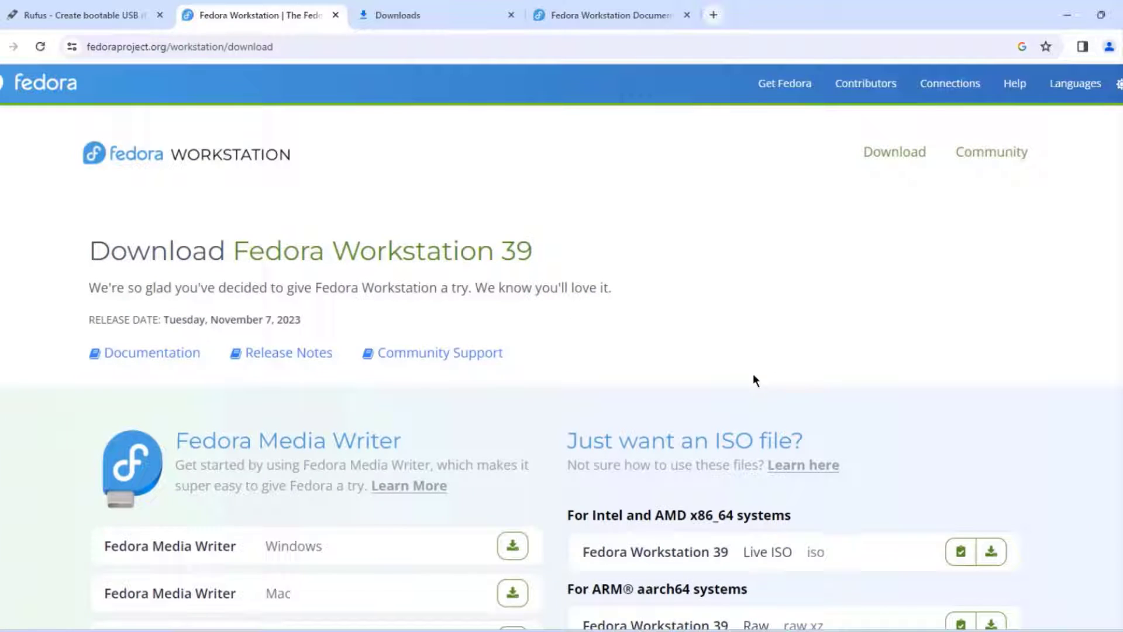
{"action": "scroll", "coordinate": [777, 376], "scroll_direction": "down", "scroll_amount": 2}
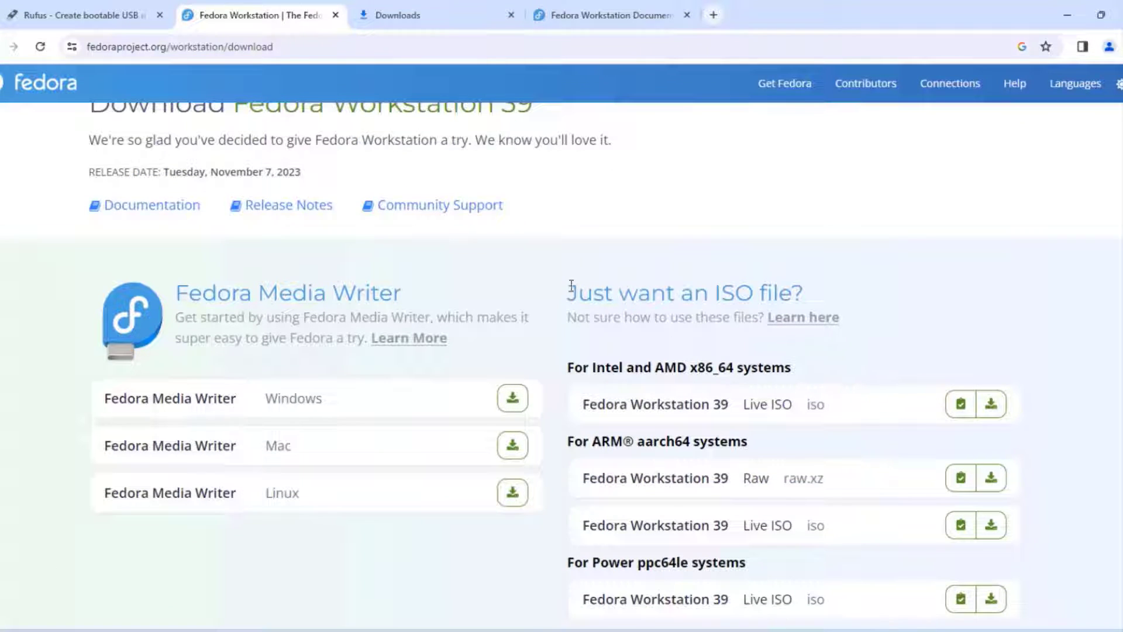
{"action": "left_click_drag", "start_coordinate": [572, 286], "coordinate": [857, 291]}
{"action": "scroll", "coordinate": [647, 227], "scroll_direction": "down", "scroll_amount": 2}
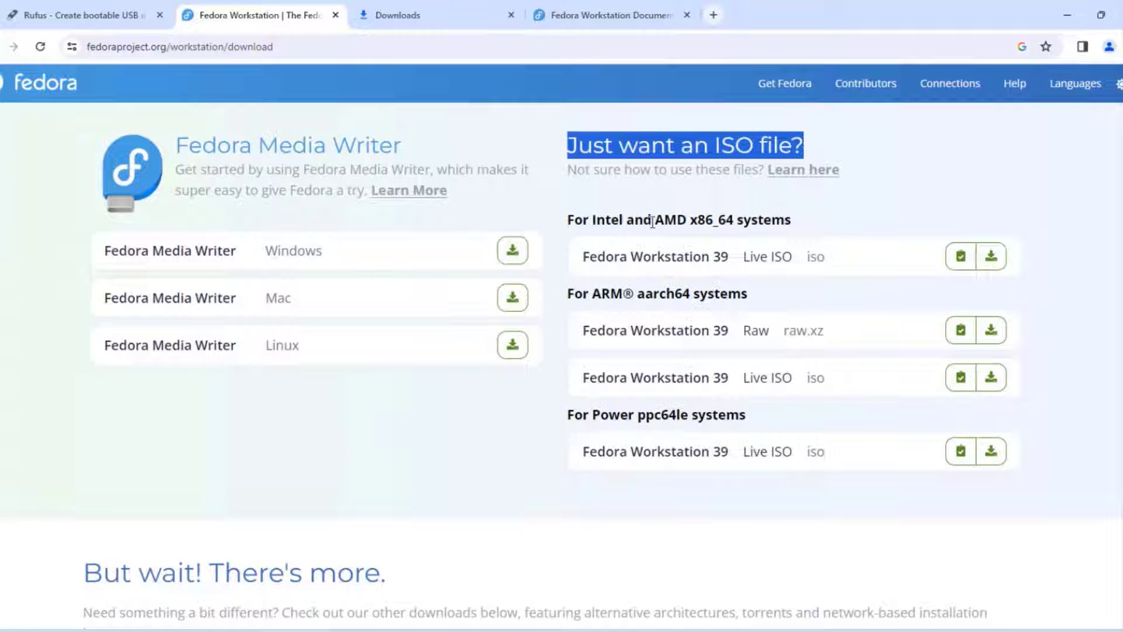
{"action": "left_click", "coordinate": [997, 256]}
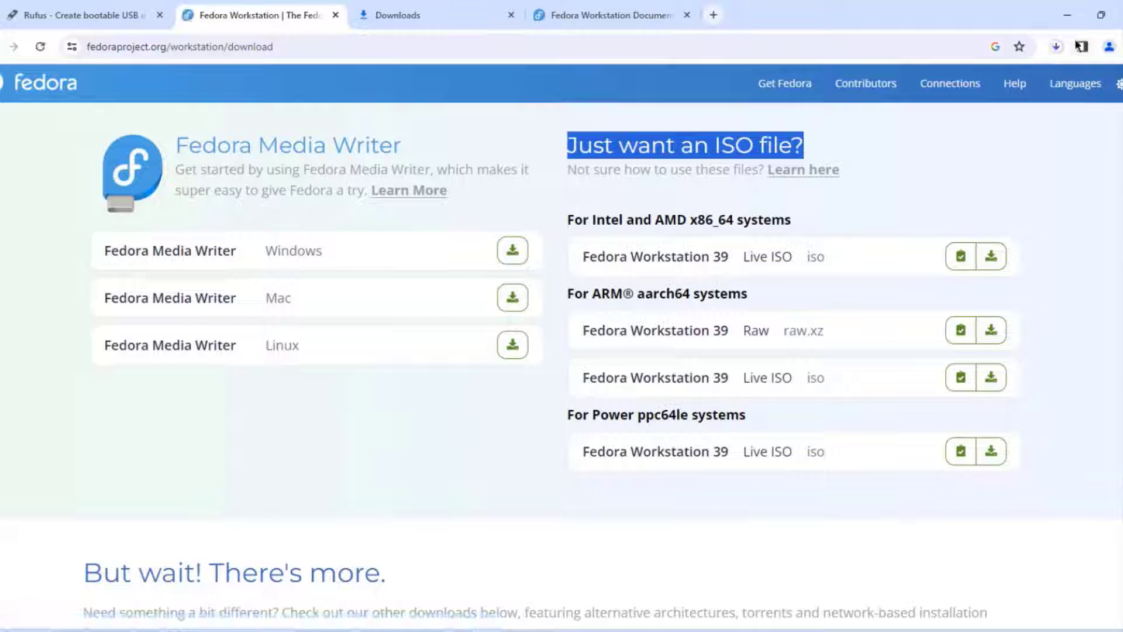
Step: Download the rufus-4.3.exe standard release from rufus.ie, then return to the Fedora Workstation Documentation page
{"action": "key", "text": "ctrl+shift+Tab"}
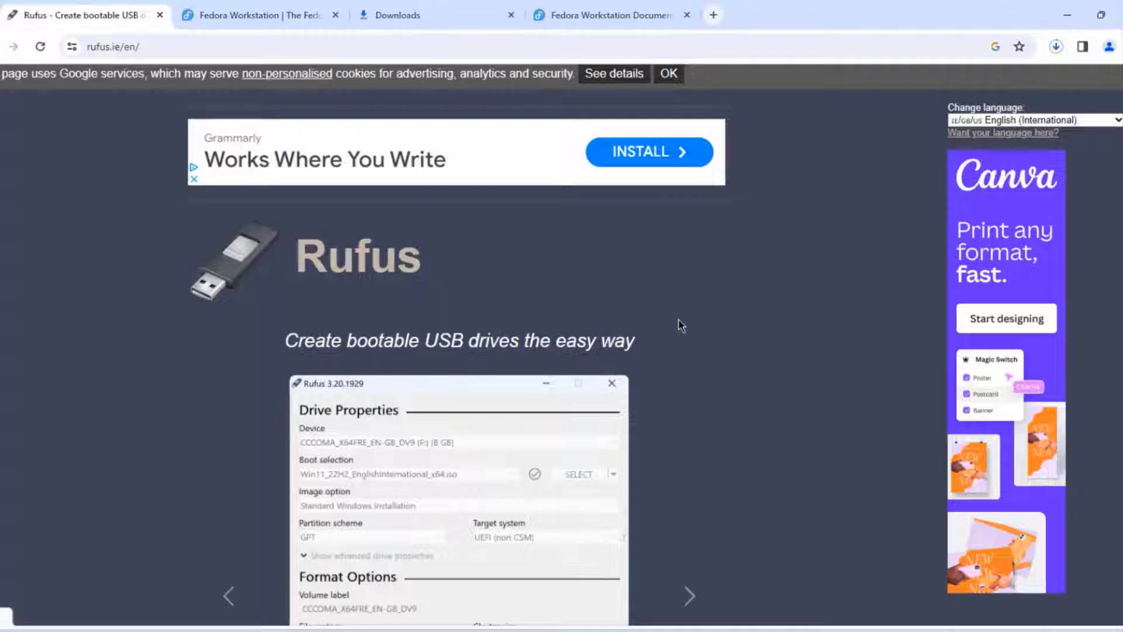
{"action": "key", "text": "ctrl+l"}
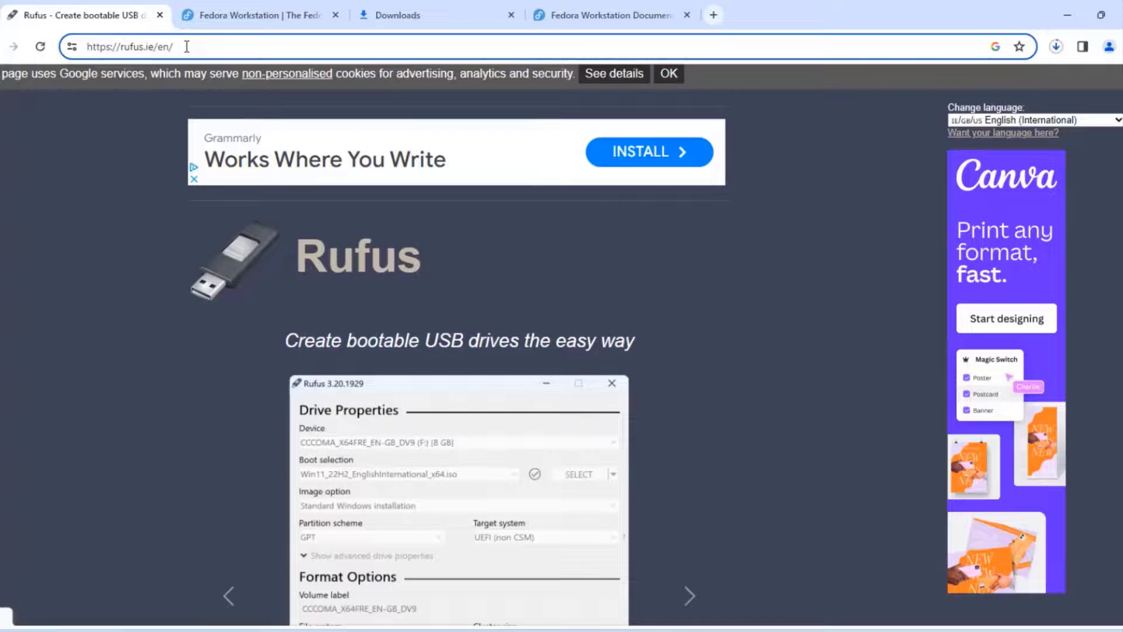
{"action": "scroll", "coordinate": [749, 320], "scroll_direction": "down", "scroll_amount": 15}
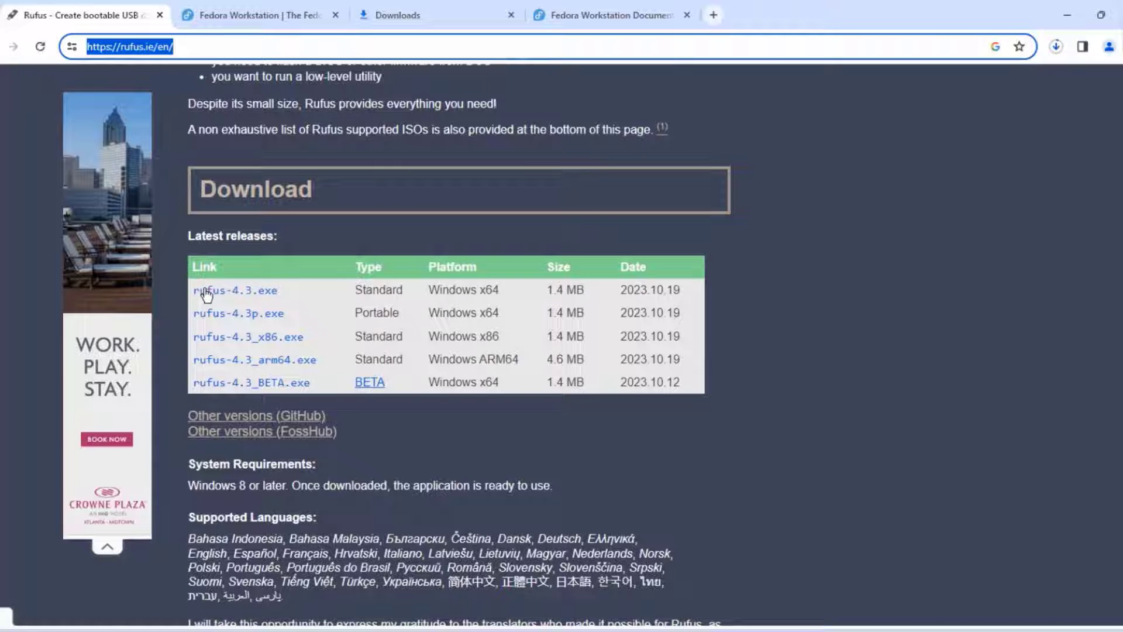
{"action": "left_click", "coordinate": [208, 293]}
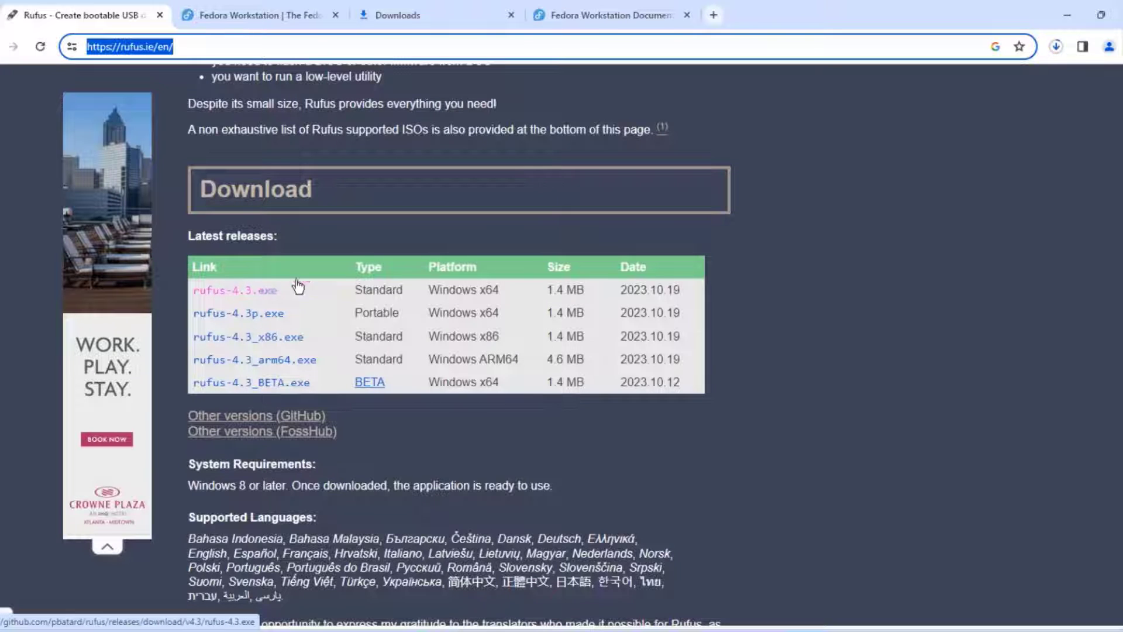
{"action": "left_click", "coordinate": [611, 15]}
{"action": "left_click_drag", "start_coordinate": [227, 193], "coordinate": [753, 197]}
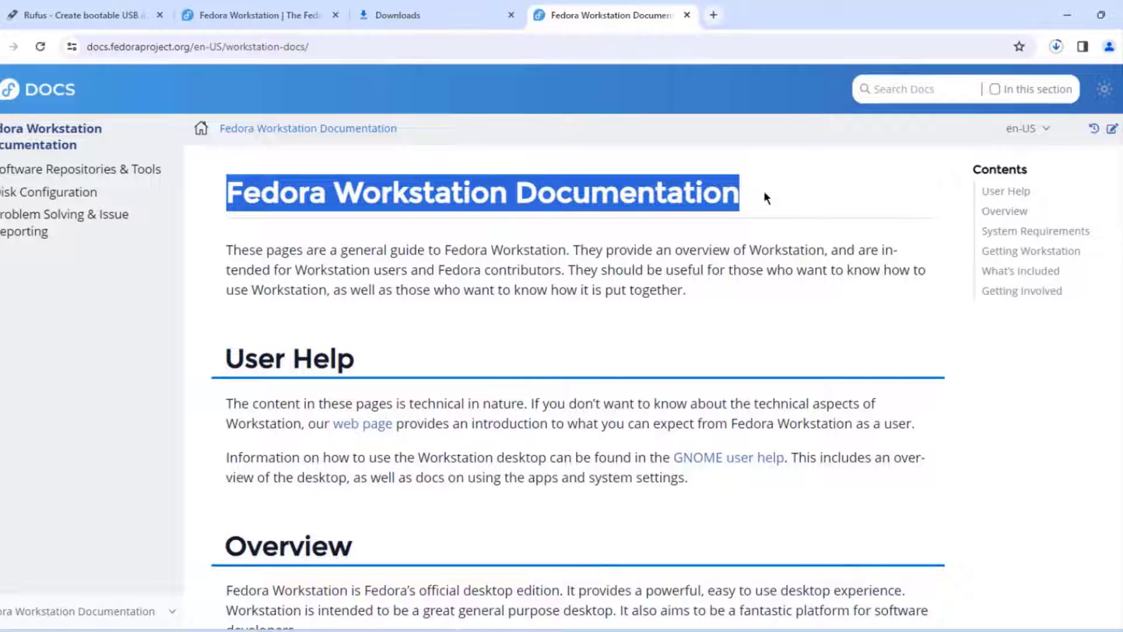
Step: Review Fedora's System Requirements, highlighting the recommended 40GB SSD disk and 4GB RAM
{"action": "scroll", "coordinate": [787, 343], "scroll_direction": "down", "scroll_amount": 2}
{"action": "scroll", "coordinate": [789, 345], "scroll_direction": "up", "scroll_amount": 2}
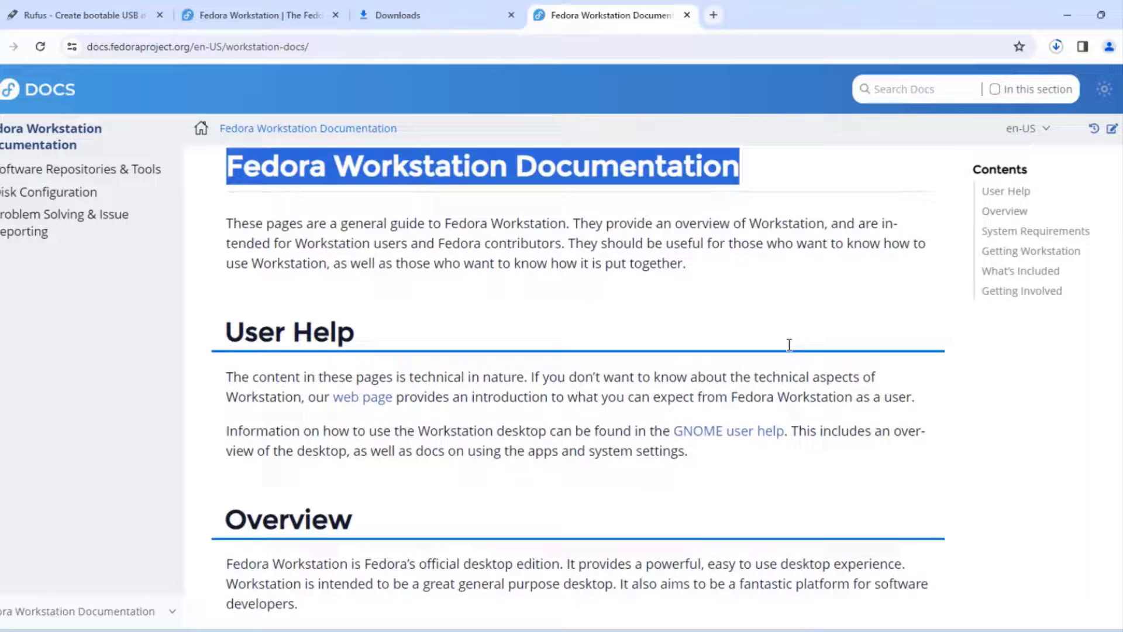
{"action": "scroll", "coordinate": [790, 344], "scroll_direction": "down", "scroll_amount": 5}
{"action": "left_click_drag", "start_coordinate": [526, 311], "coordinate": [223, 311]}
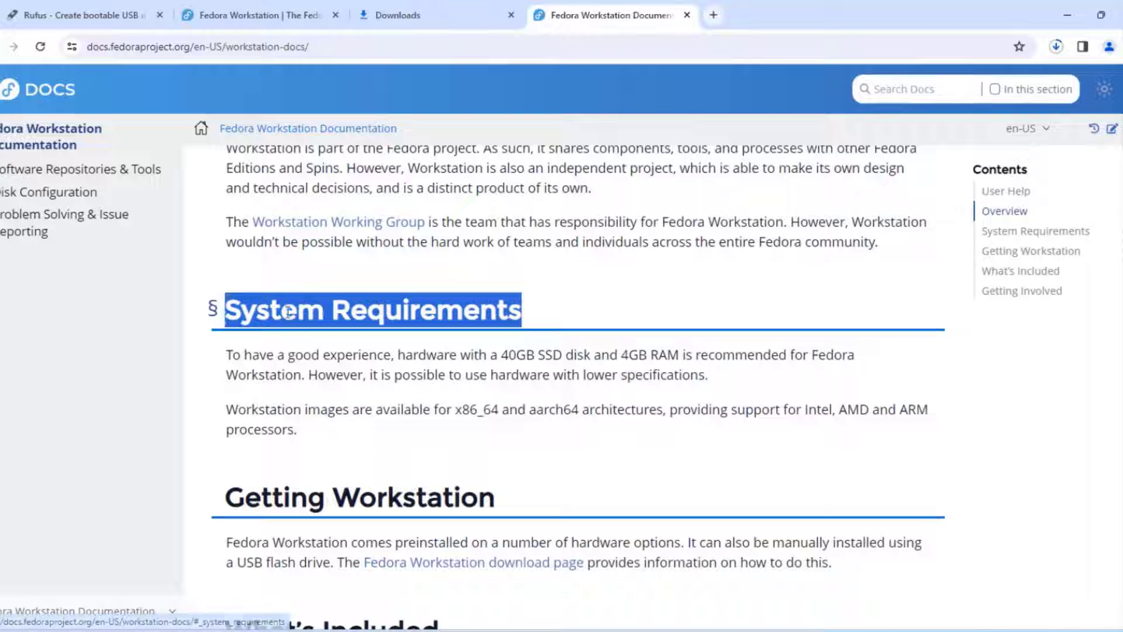
{"action": "left_click_drag", "start_coordinate": [405, 355], "coordinate": [802, 351]}
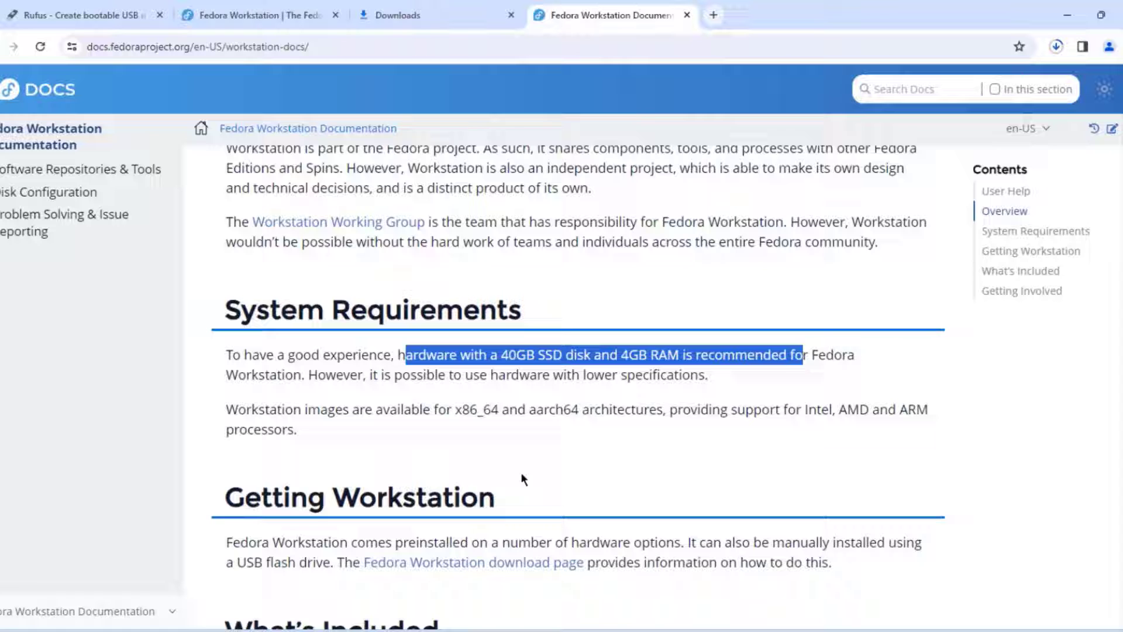
{"action": "scroll", "coordinate": [542, 409], "scroll_direction": "up", "scroll_amount": 10}
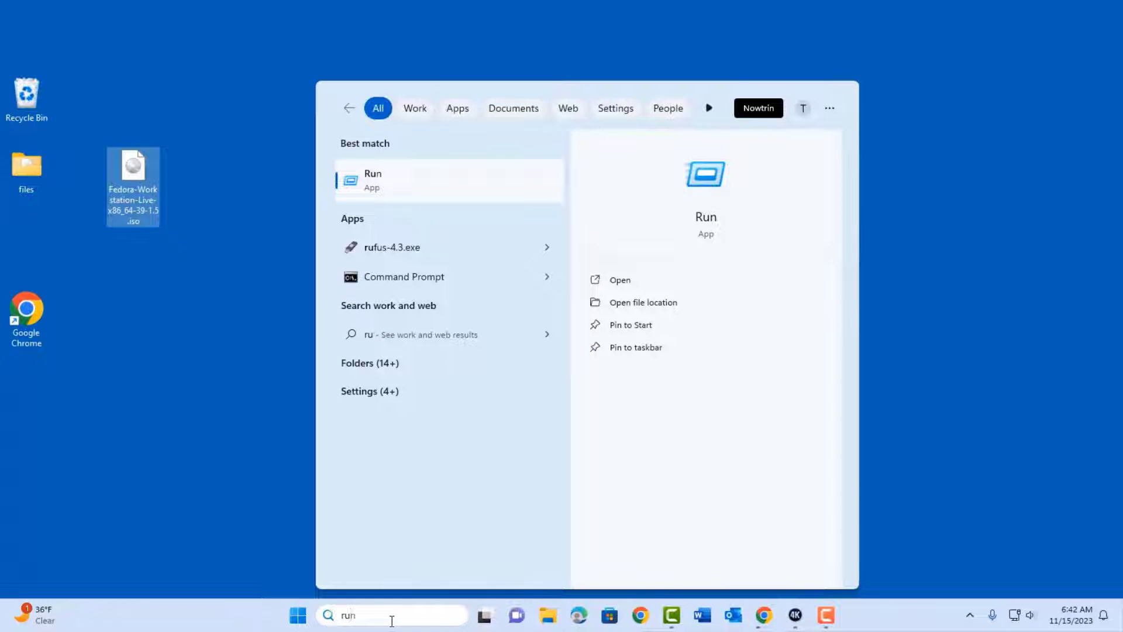
Step: Launch rufus-4.2.exe and load the Fedora Workstation Live ISO as the boot image
{"action": "key", "text": "BackSpace"}
{"action": "type", "text": "fu"}
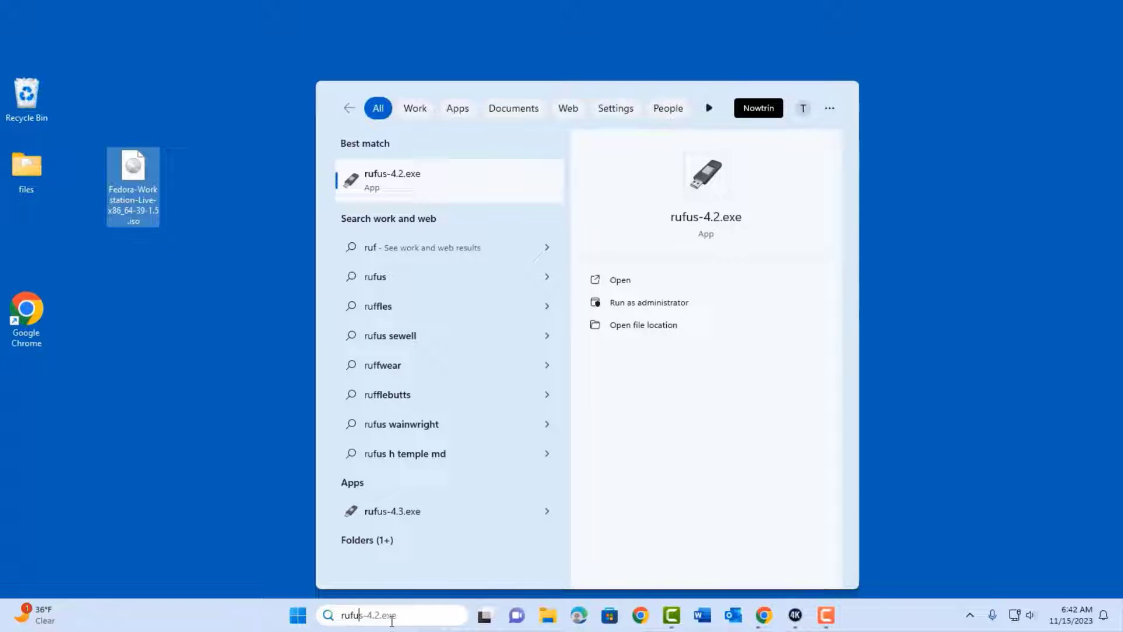
{"action": "left_click", "coordinate": [398, 181]}
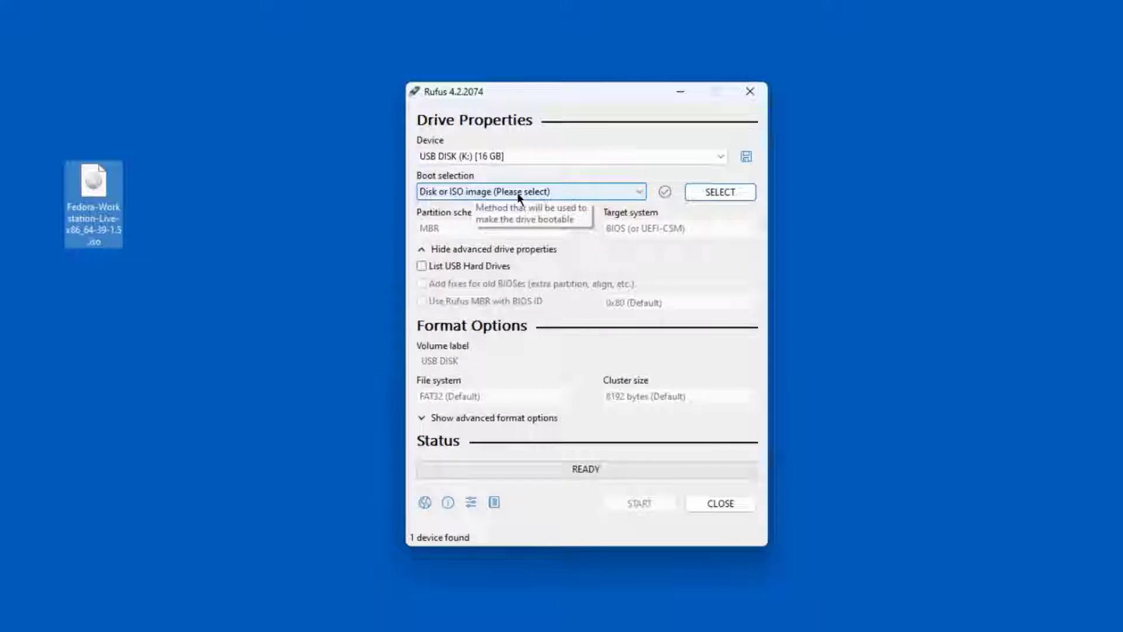
{"action": "left_click", "coordinate": [711, 193]}
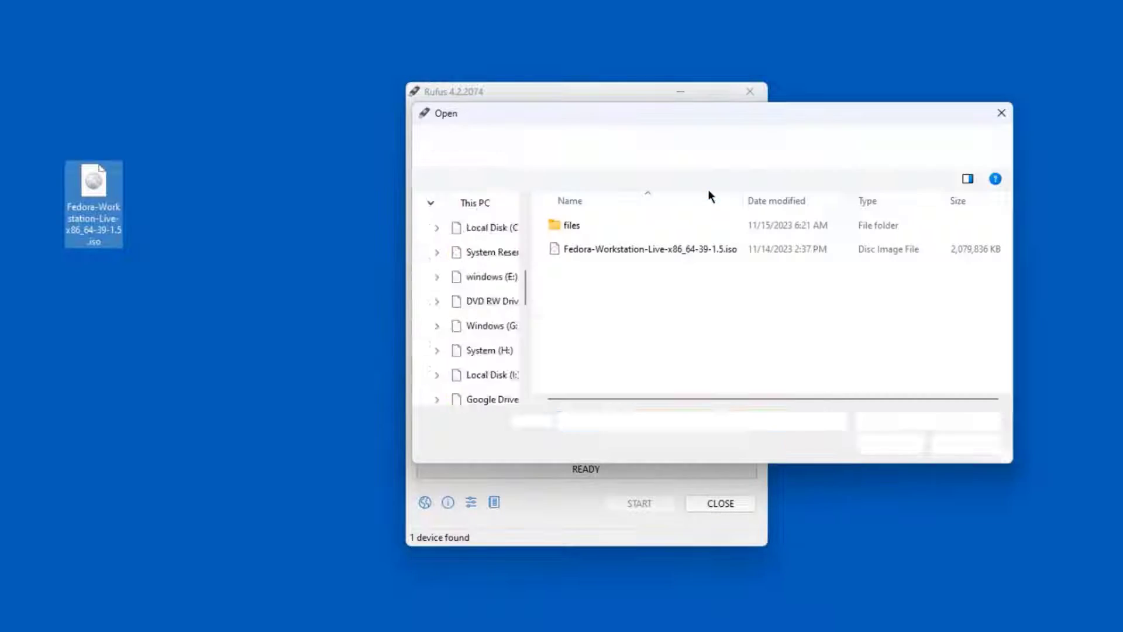
{"action": "left_click", "coordinate": [613, 257]}
{"action": "left_click", "coordinate": [893, 448]}
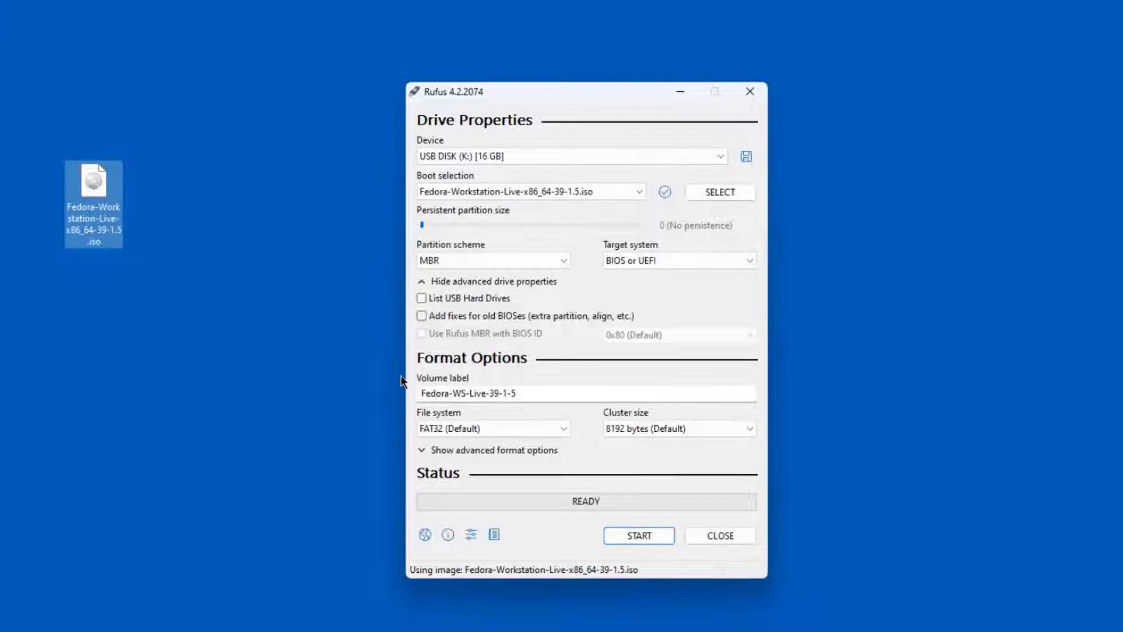
Step: Write the image to the USB drive in ISO mode, allowing Grub downloads and confirming data erasure
{"action": "left_click", "coordinate": [638, 535]}
{"action": "left_click", "coordinate": [676, 437]}
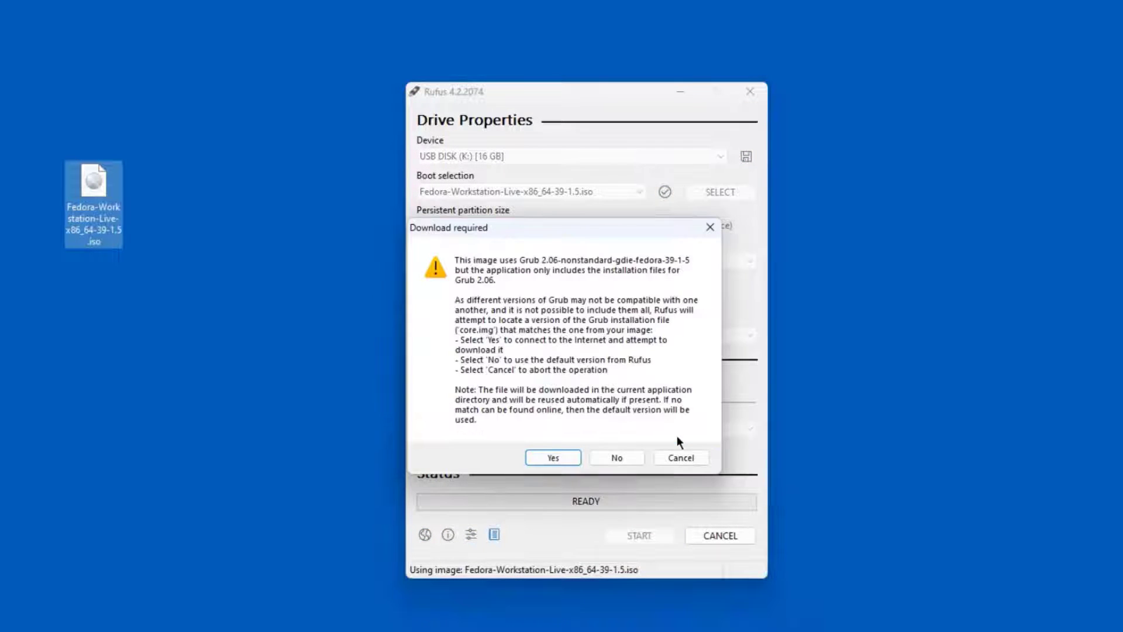
{"action": "left_click", "coordinate": [569, 456]}
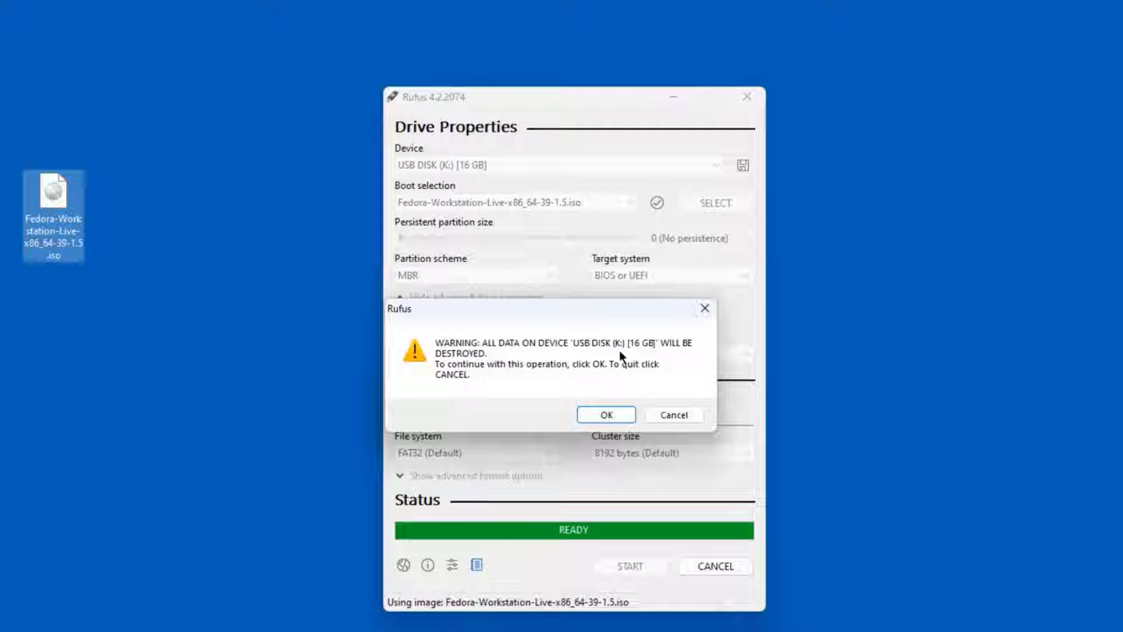
{"action": "left_click", "coordinate": [608, 414]}
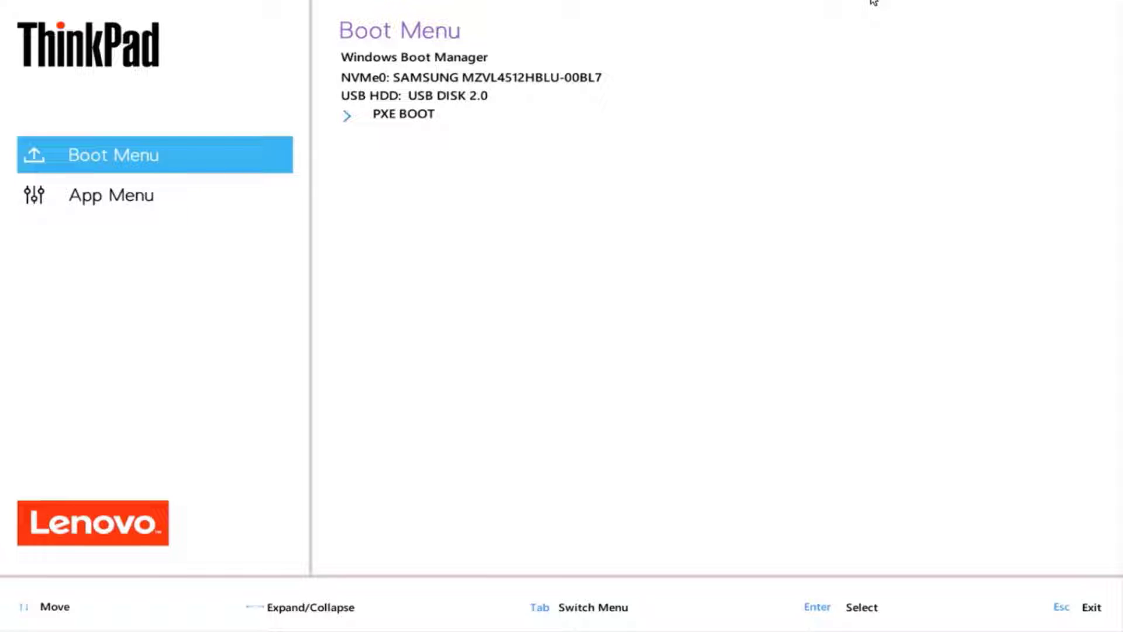
Step: Enter the BIOS setup and look through the Config USB settings
{"action": "left_click", "coordinate": [166, 205]}
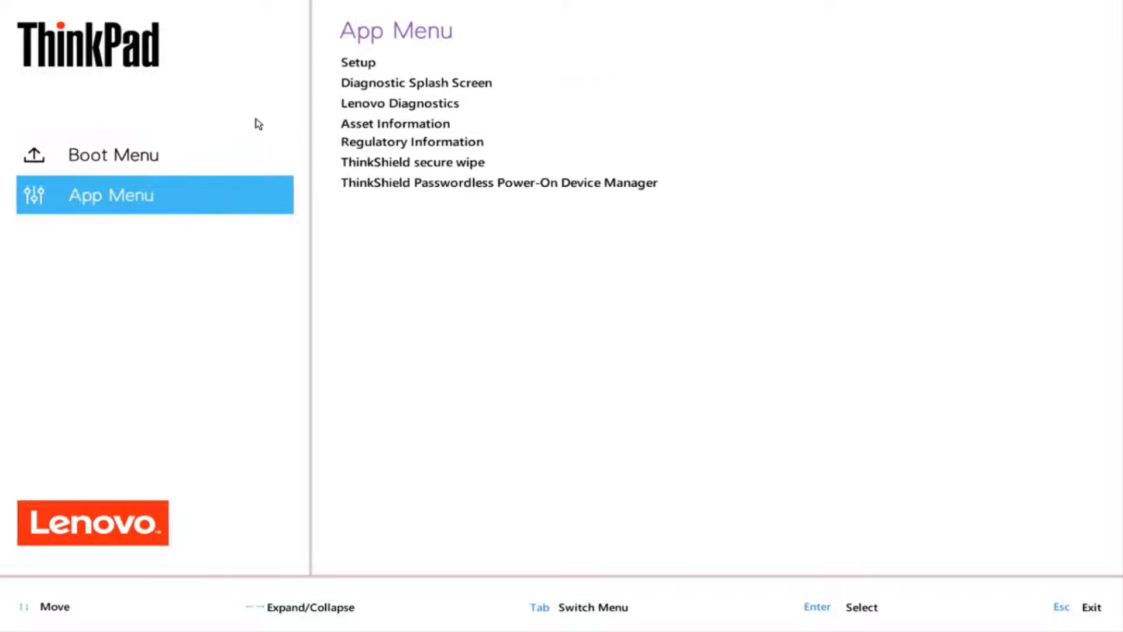
{"action": "left_click", "coordinate": [358, 61]}
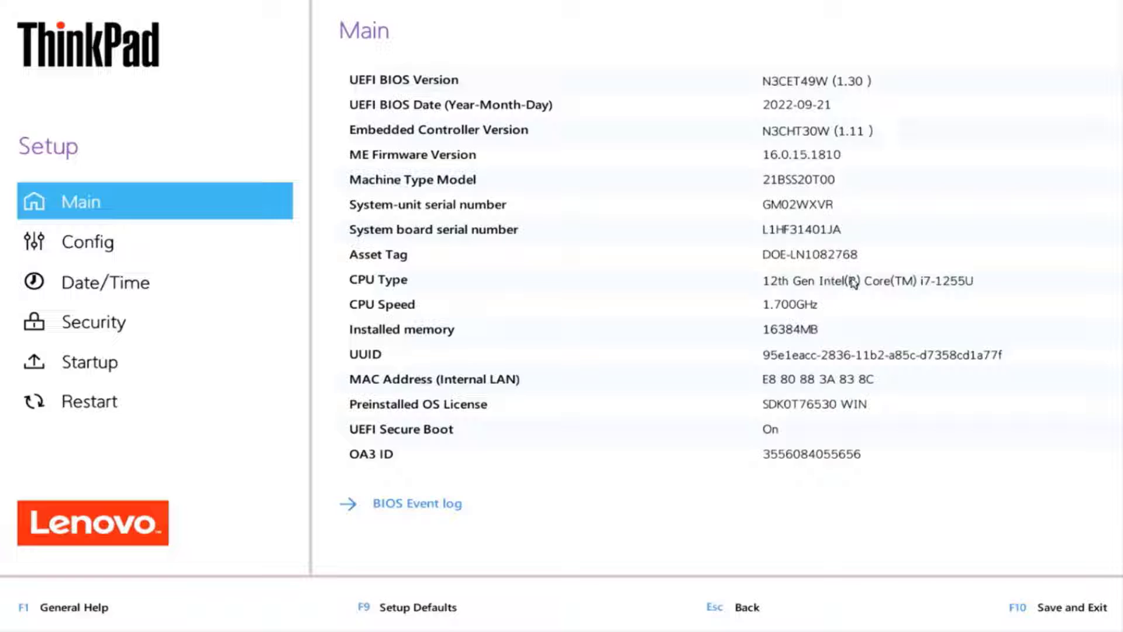
{"action": "left_click", "coordinate": [233, 252]}
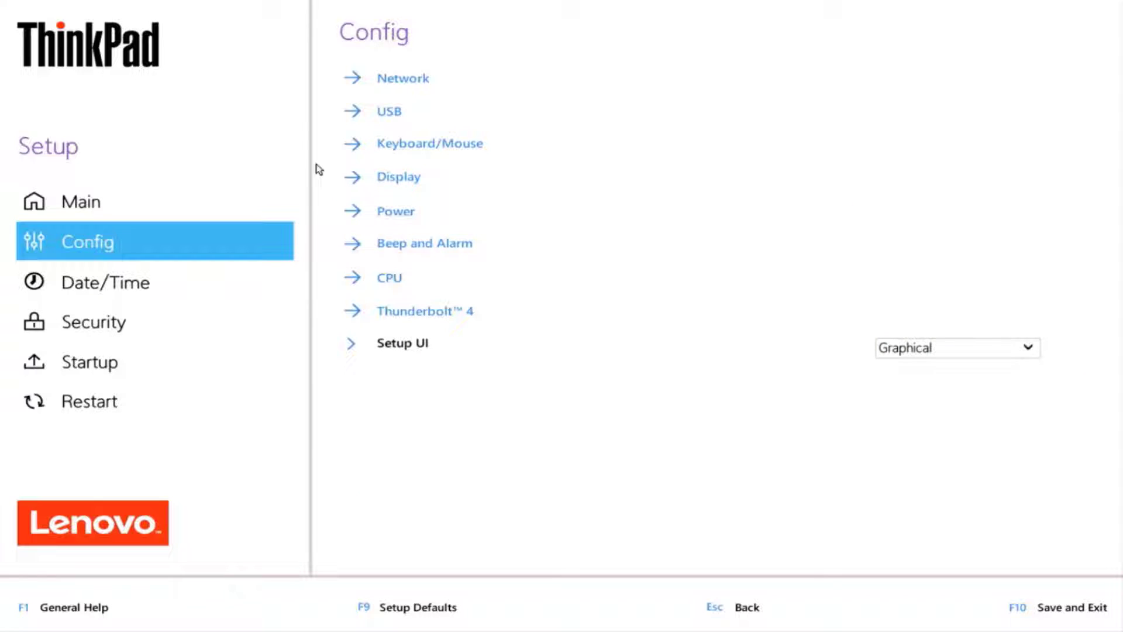
{"action": "left_click", "coordinate": [399, 119]}
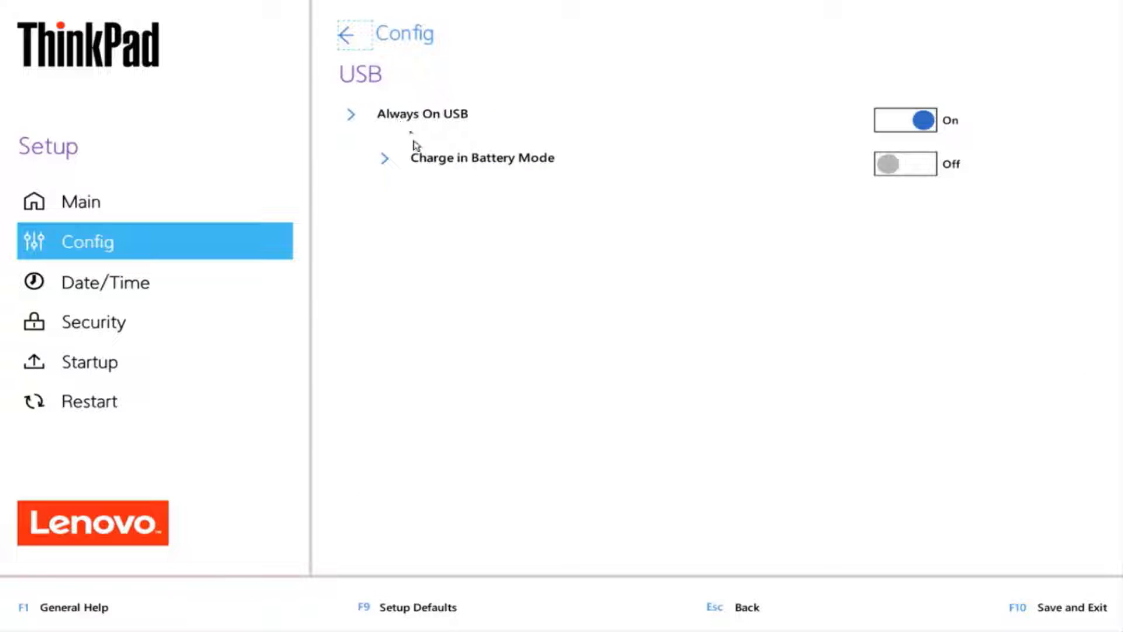
{"action": "left_click", "coordinate": [350, 40]}
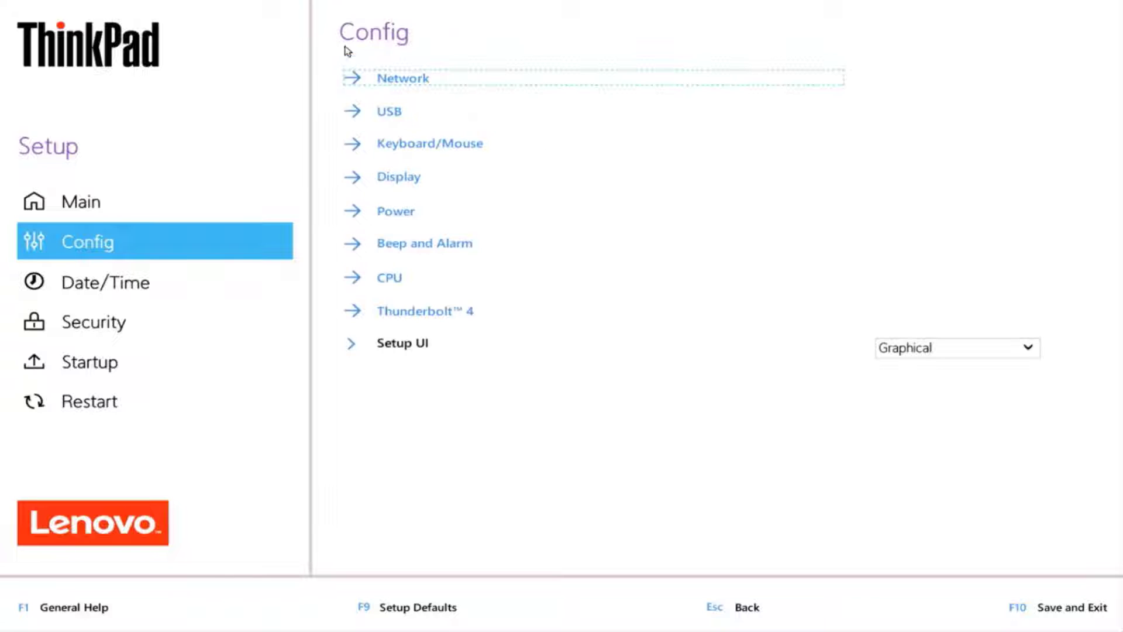
Step: Turn Secure Boot off under Security, then save the changes and exit setup
{"action": "left_click", "coordinate": [191, 321]}
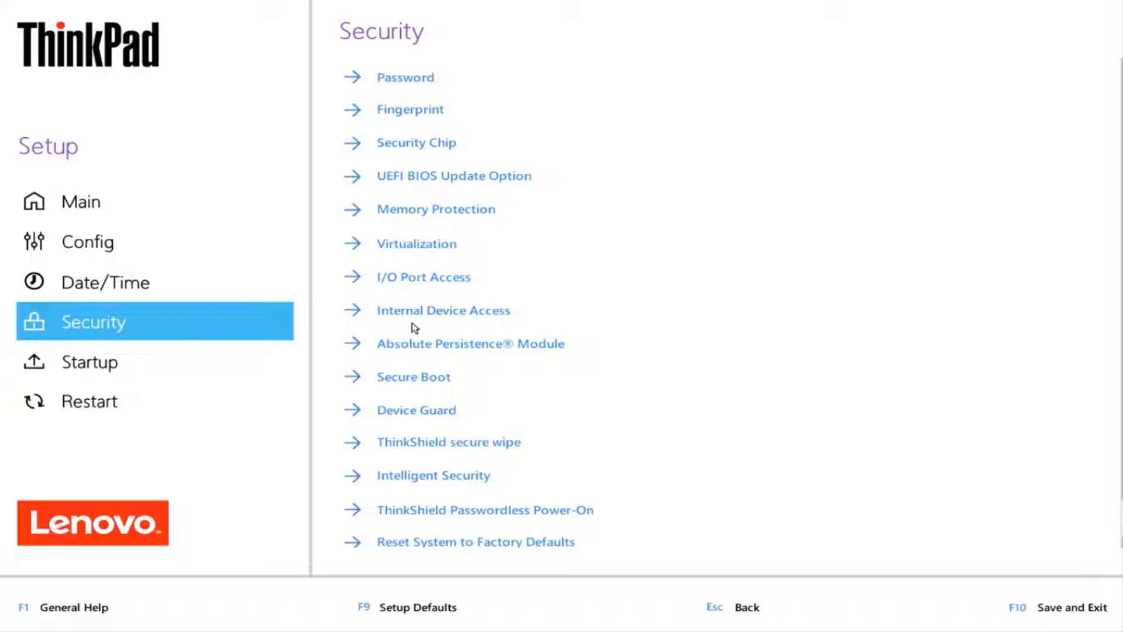
{"action": "left_click", "coordinate": [415, 382]}
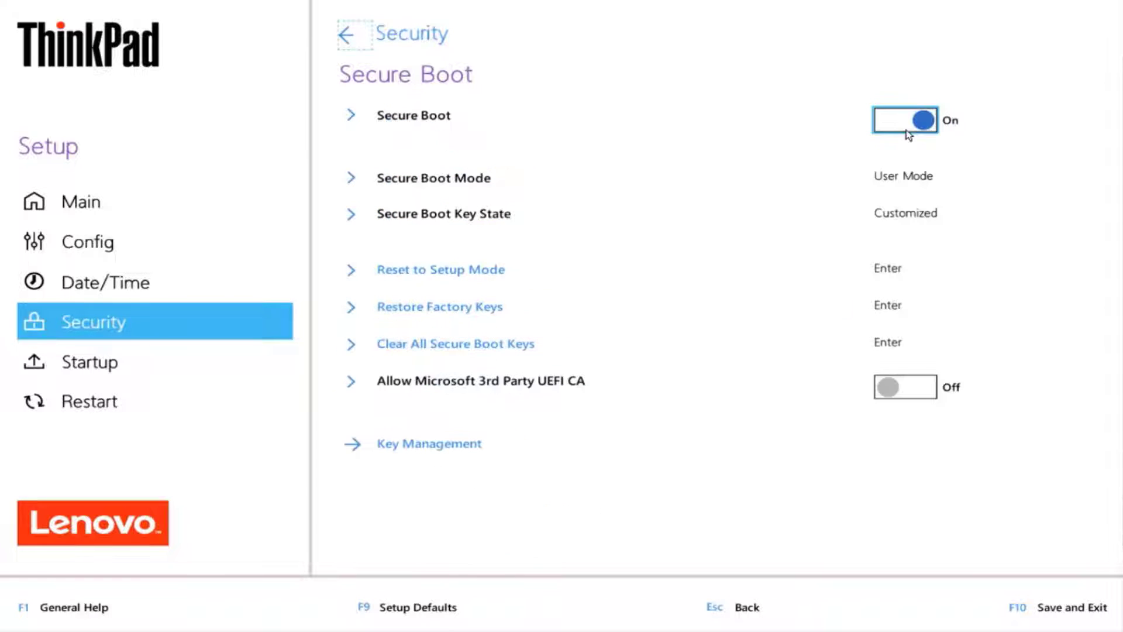
{"action": "left_click", "coordinate": [907, 132]}
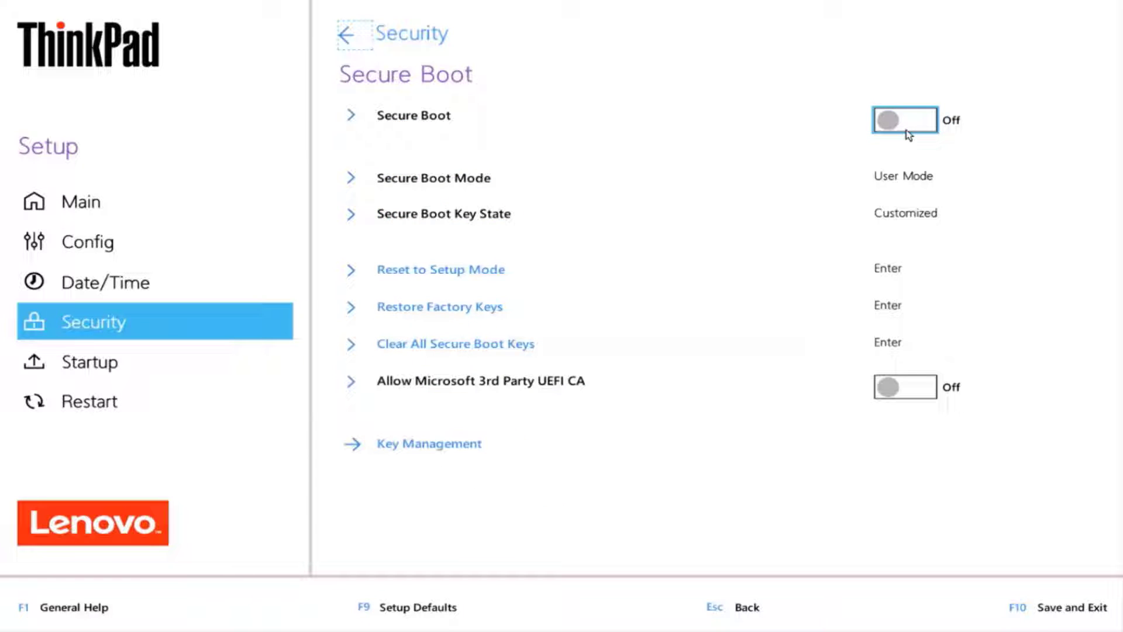
{"action": "left_click", "coordinate": [1048, 604]}
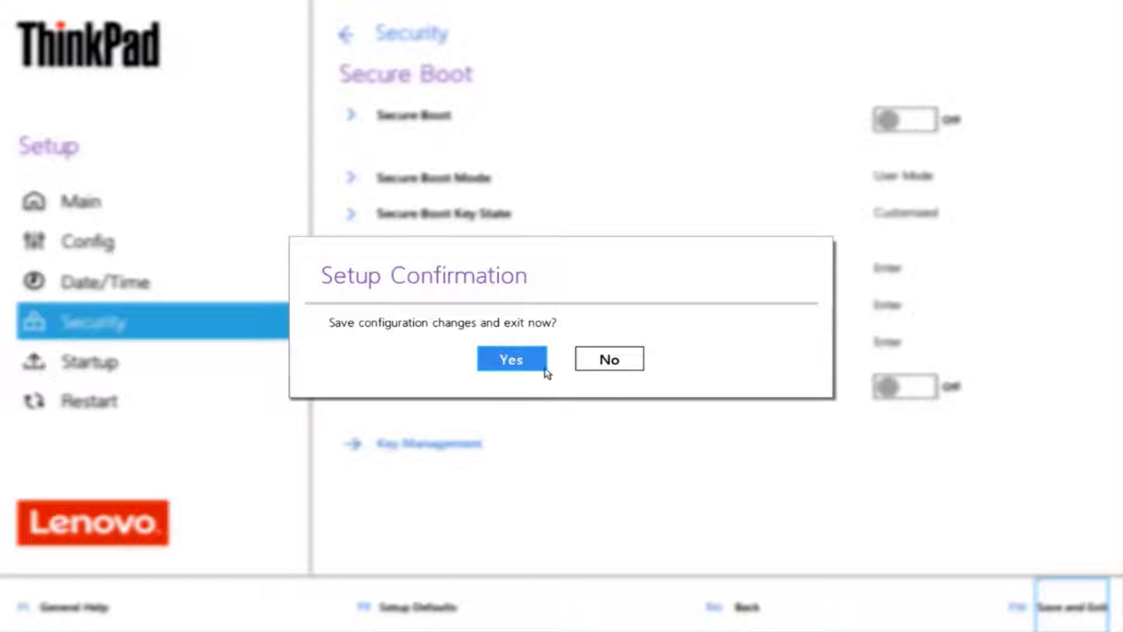
{"action": "left_click", "coordinate": [509, 359]}
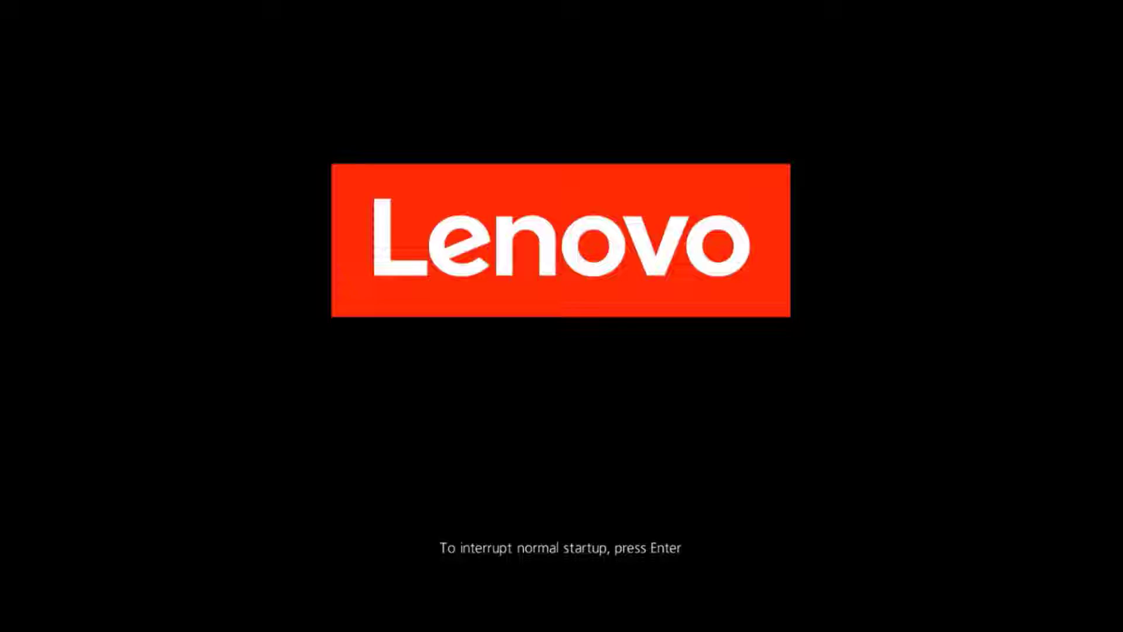
Step: Boot from the USB drive into Fedora Workstation Live 39 and launch the installer
{"action": "key", "text": "F12"}
{"action": "key", "text": "Return"}
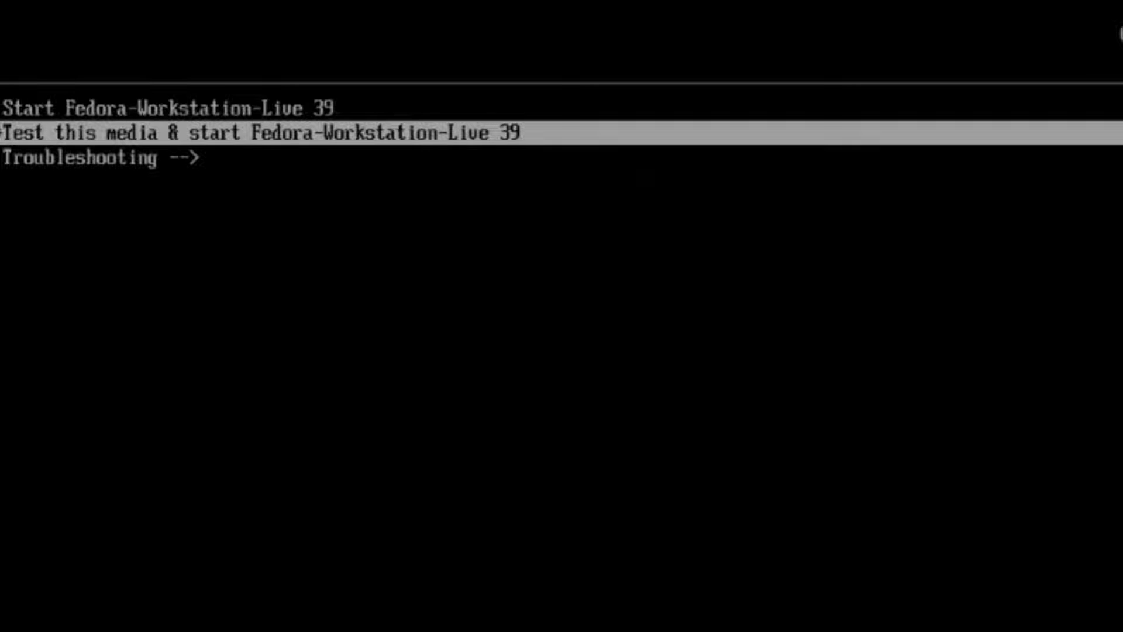
{"action": "key", "text": "Up"}
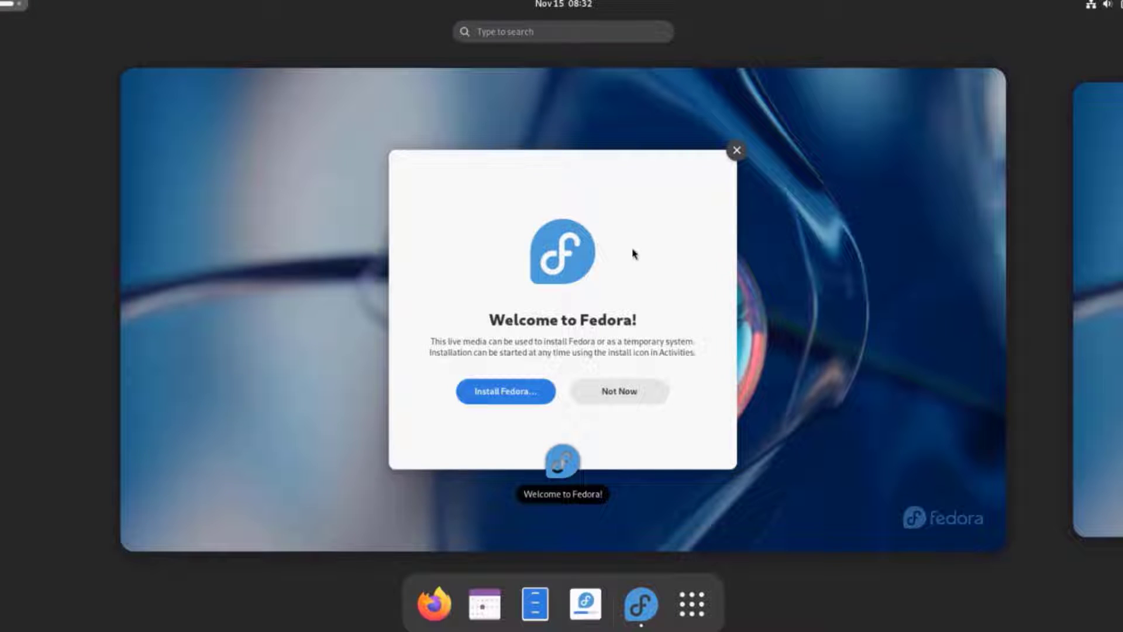
{"action": "left_click", "coordinate": [520, 393]}
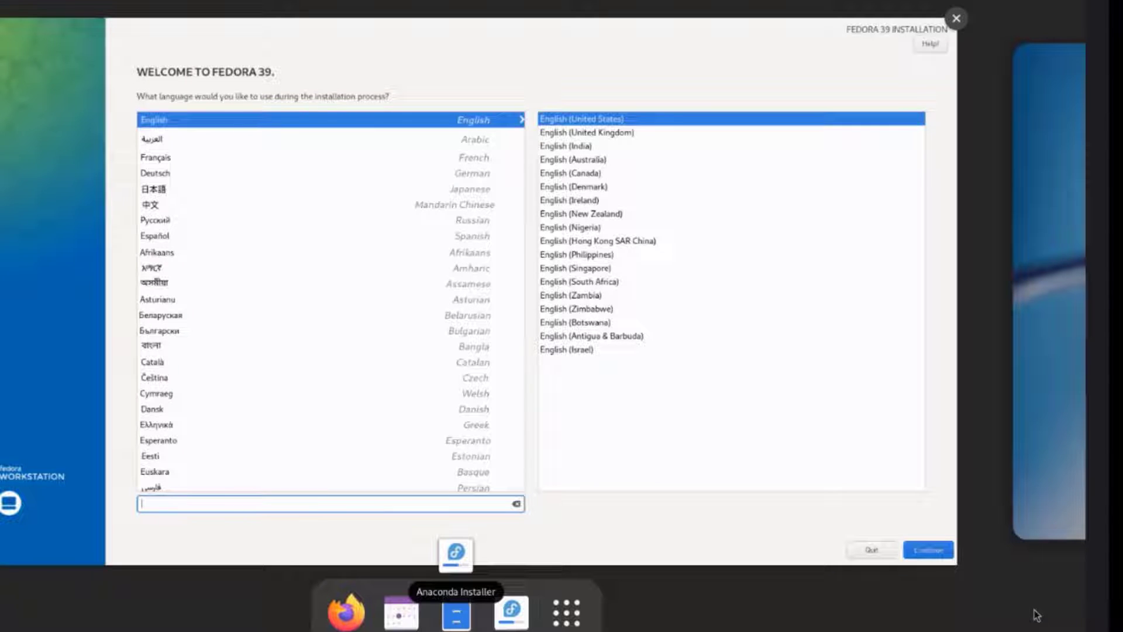
Step: Keep English (United States) as the installation language and continue to the Installation Summary
{"action": "left_click", "coordinate": [940, 551]}
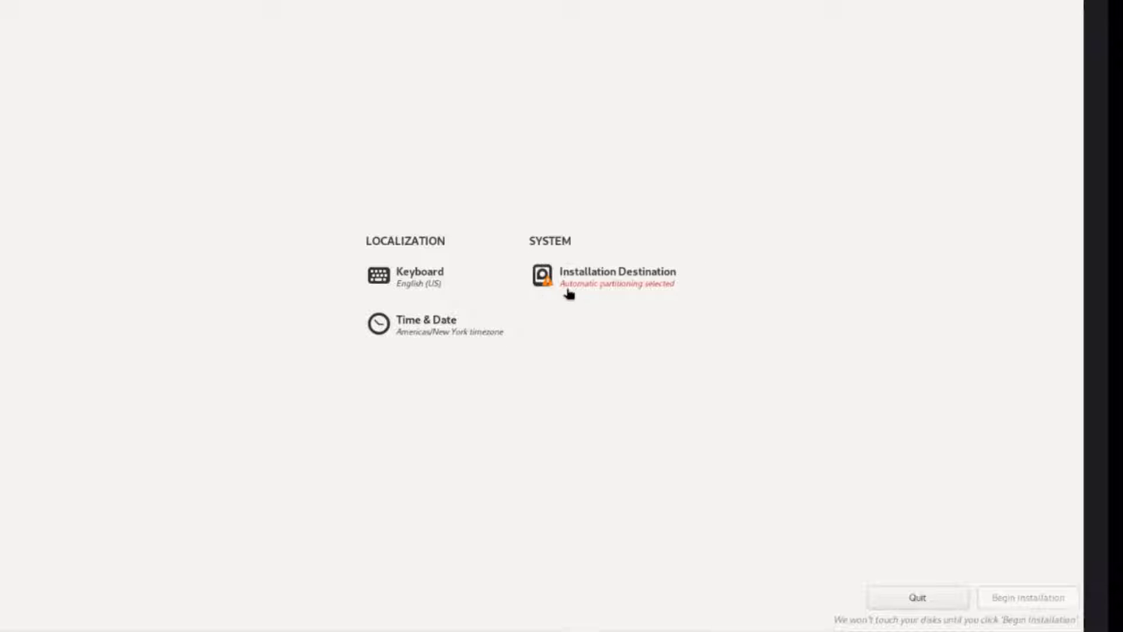
Step: Choose the Samsung disk as installation destination with 'Free up space' by removing partitions enabled
{"action": "left_click", "coordinate": [606, 286]}
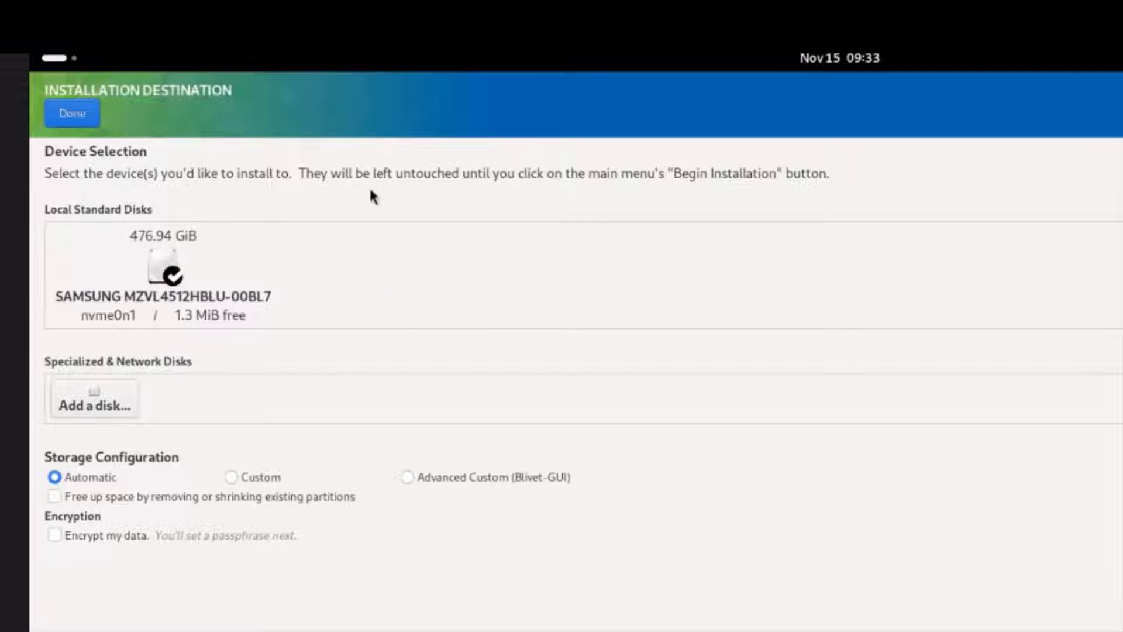
{"action": "left_click", "coordinate": [186, 264]}
{"action": "left_click", "coordinate": [186, 264]}
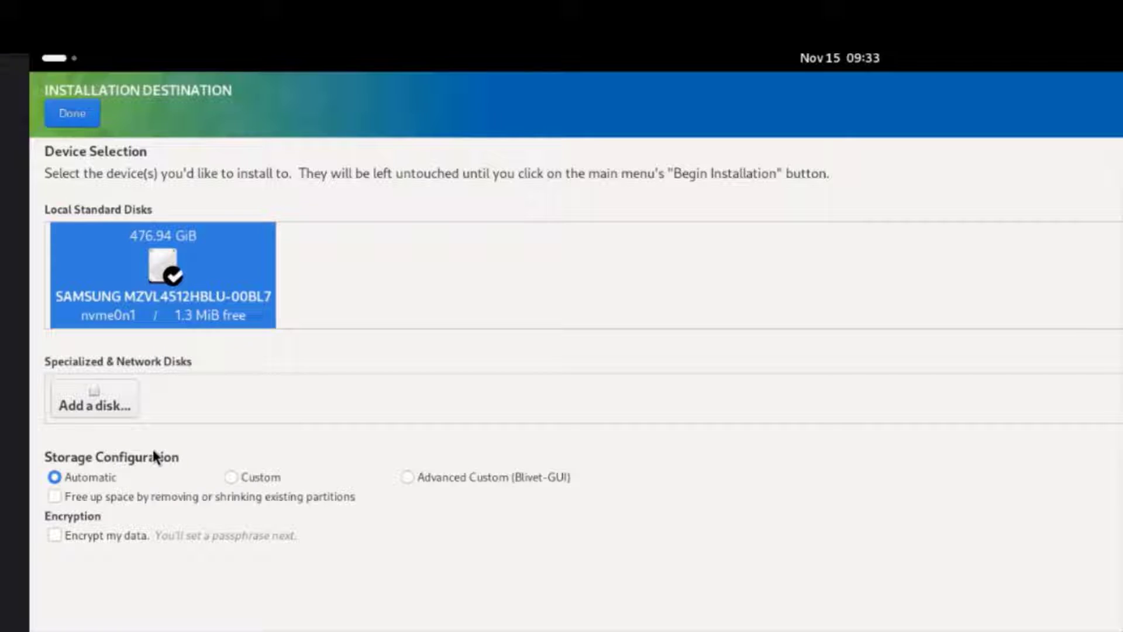
{"action": "left_click", "coordinate": [67, 497]}
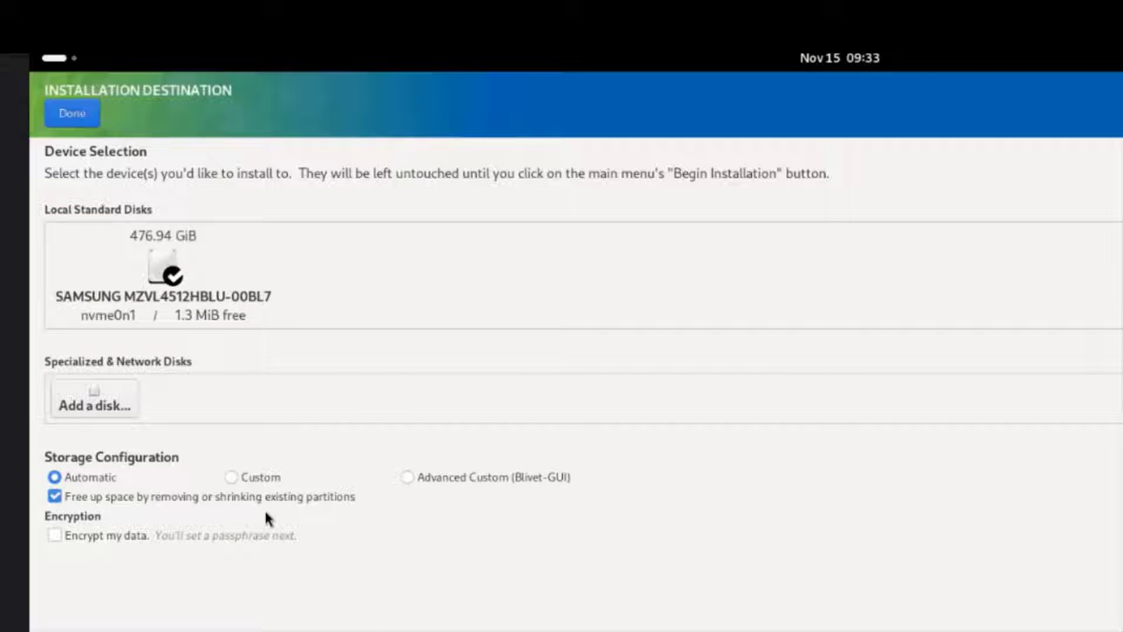
{"action": "left_click", "coordinate": [75, 112]}
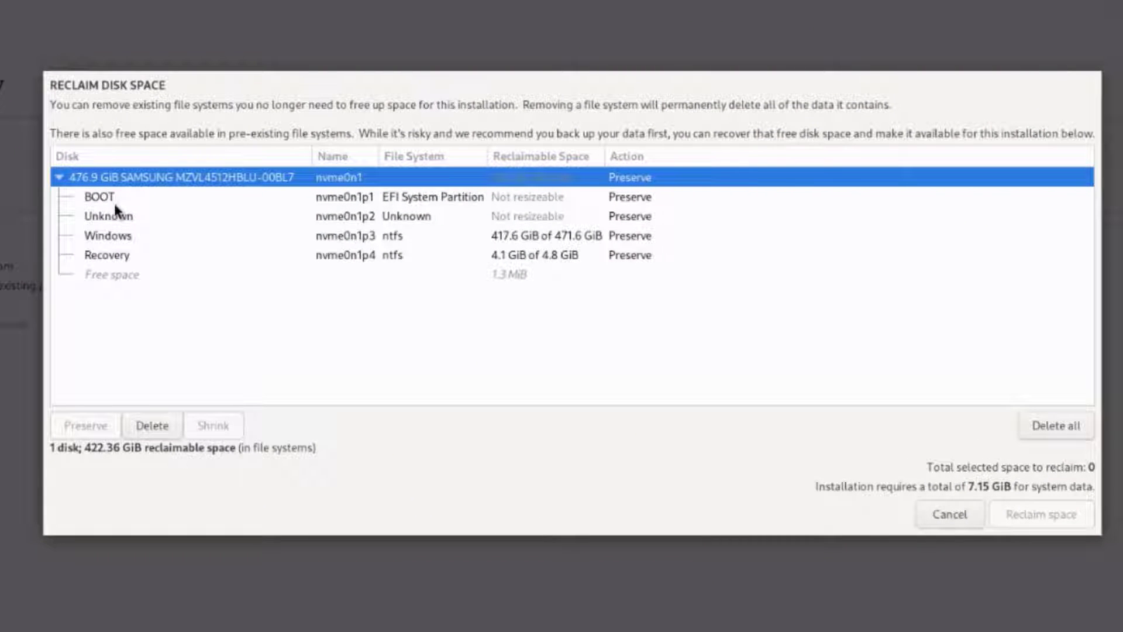
Step: Mark the Recovery, Windows, Unknown and BOOT partitions and the whole disk for Delete (476.94 GiB)
{"action": "left_click", "coordinate": [103, 257]}
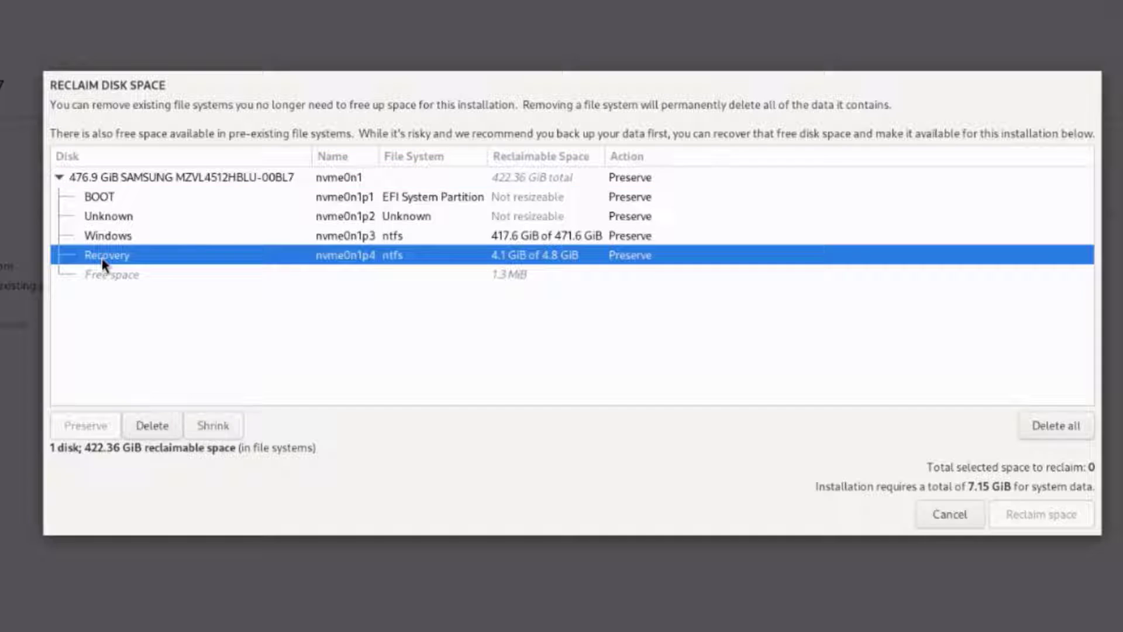
{"action": "left_click", "coordinate": [153, 423]}
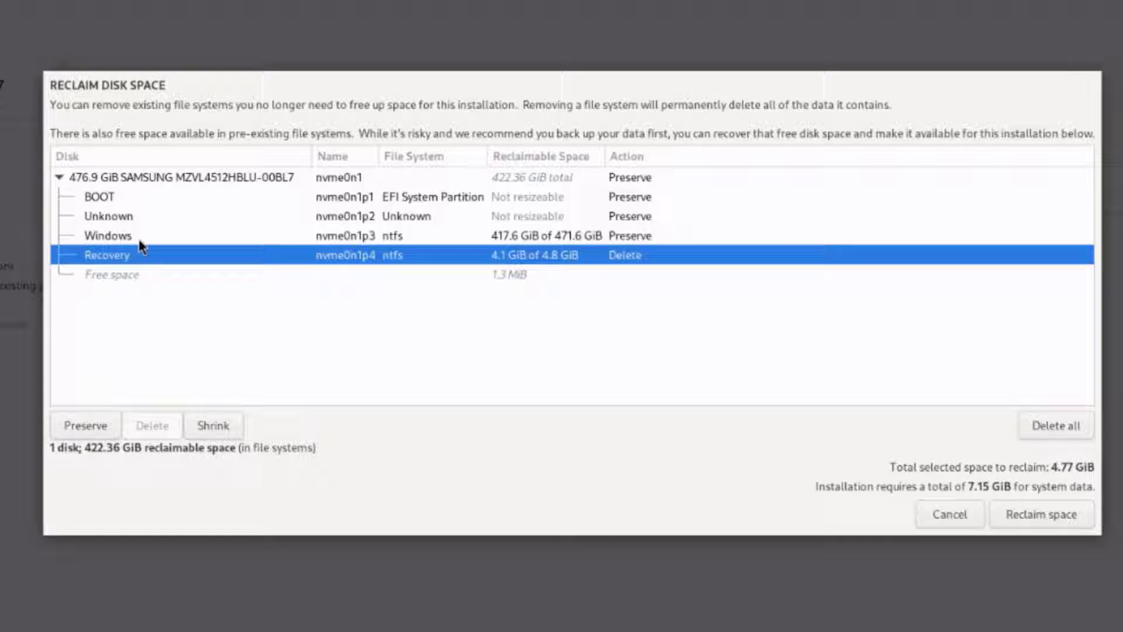
{"action": "left_click", "coordinate": [138, 240]}
{"action": "left_click", "coordinate": [169, 428]}
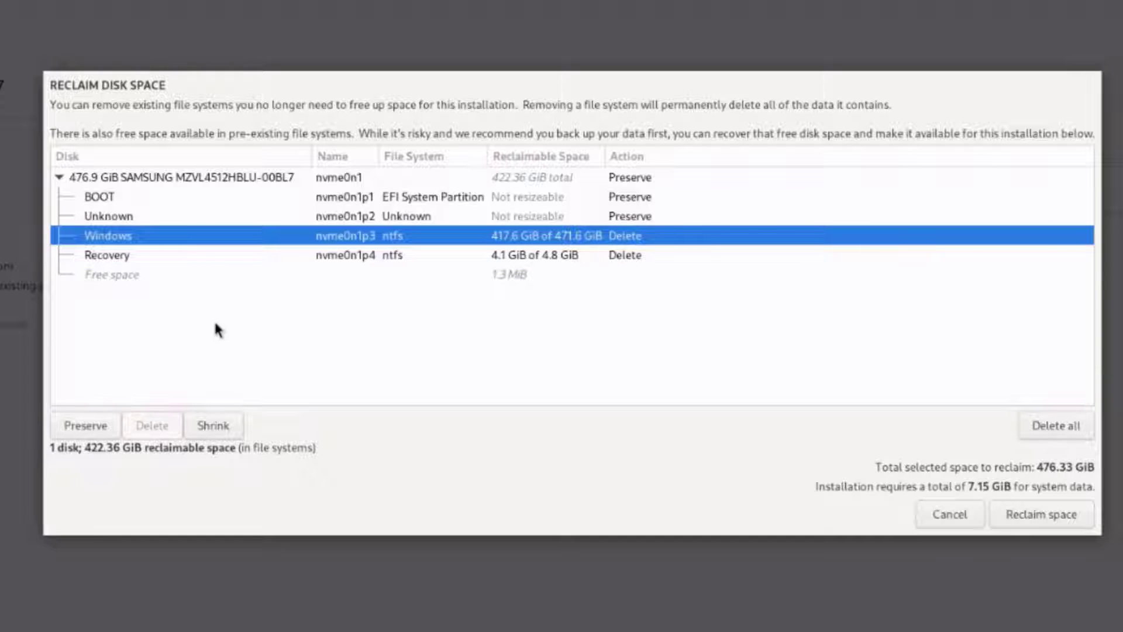
{"action": "left_click", "coordinate": [113, 218]}
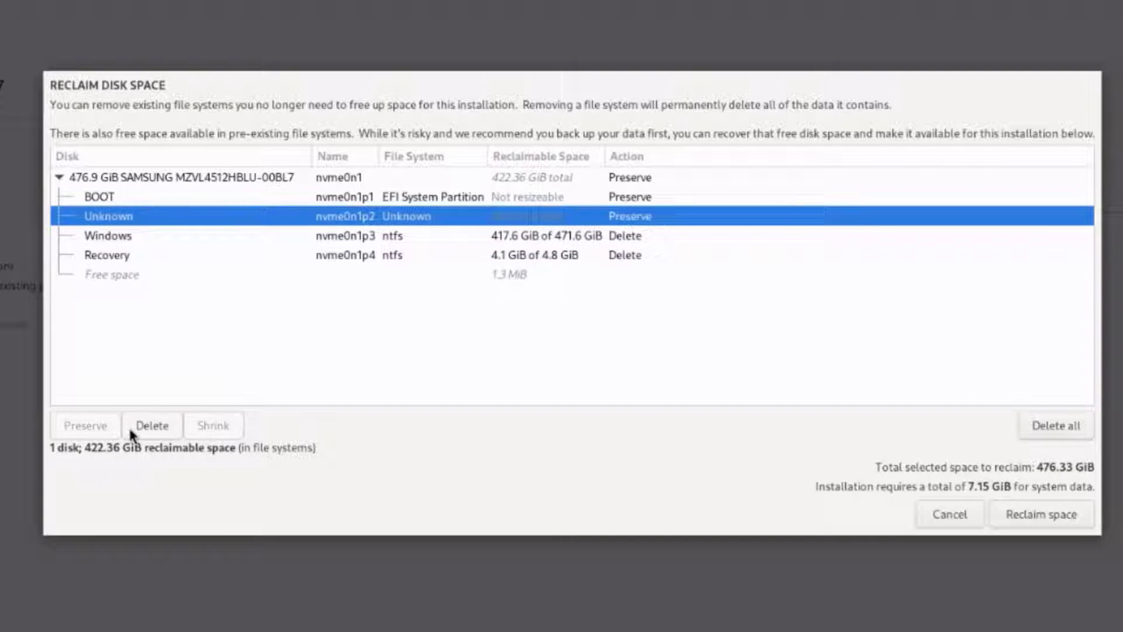
{"action": "left_click", "coordinate": [154, 426]}
{"action": "left_click", "coordinate": [134, 196]}
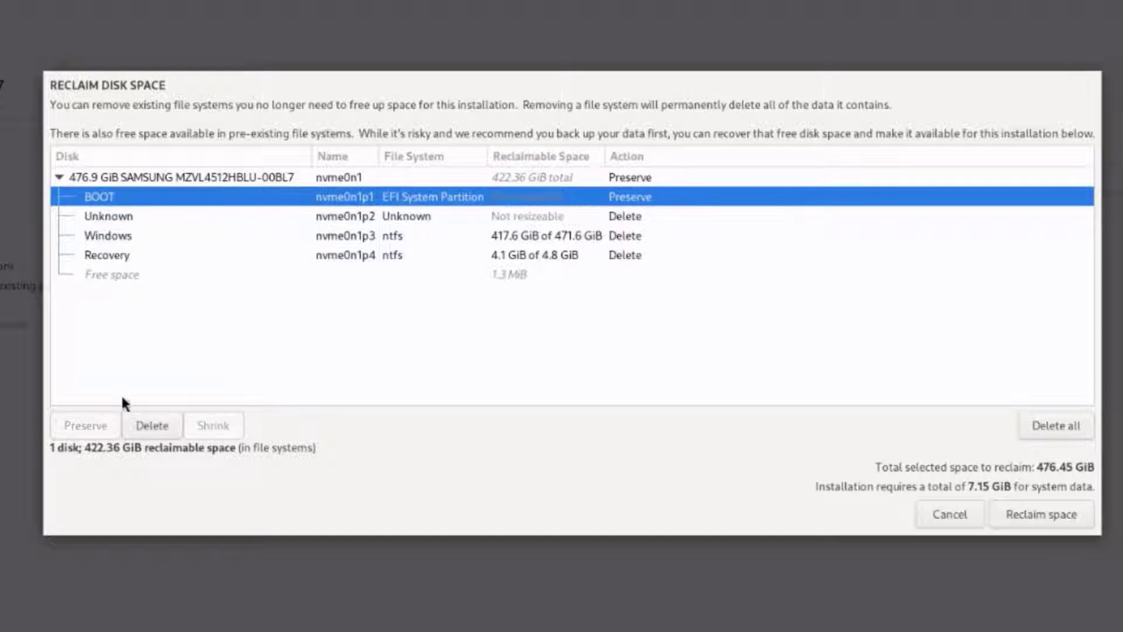
{"action": "left_click", "coordinate": [129, 420]}
{"action": "left_click", "coordinate": [173, 182]}
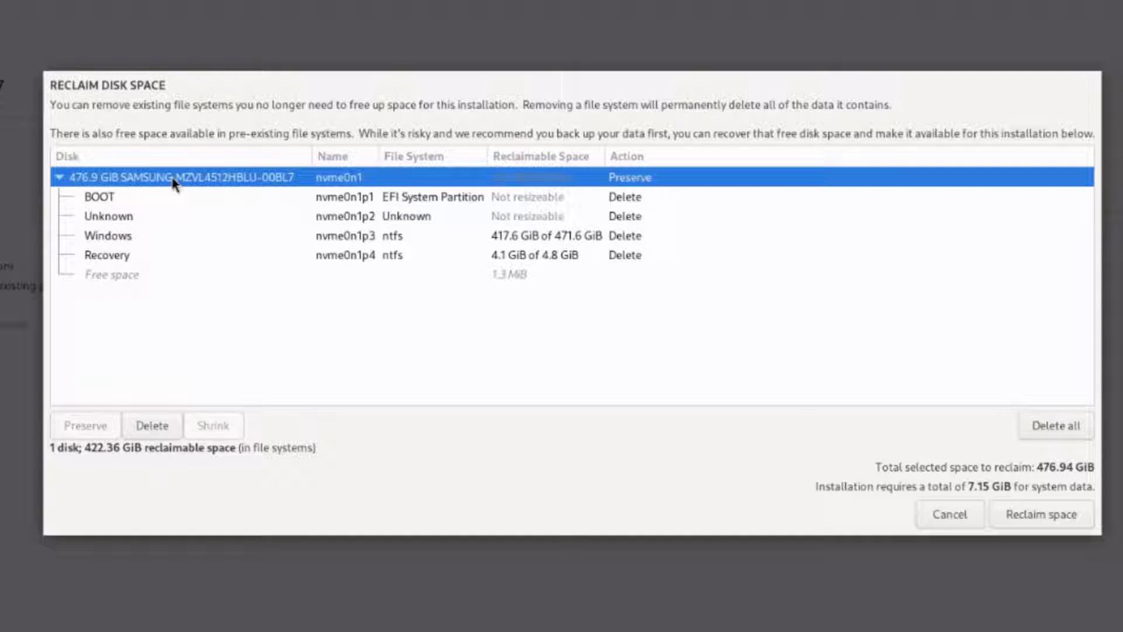
{"action": "left_click", "coordinate": [163, 426]}
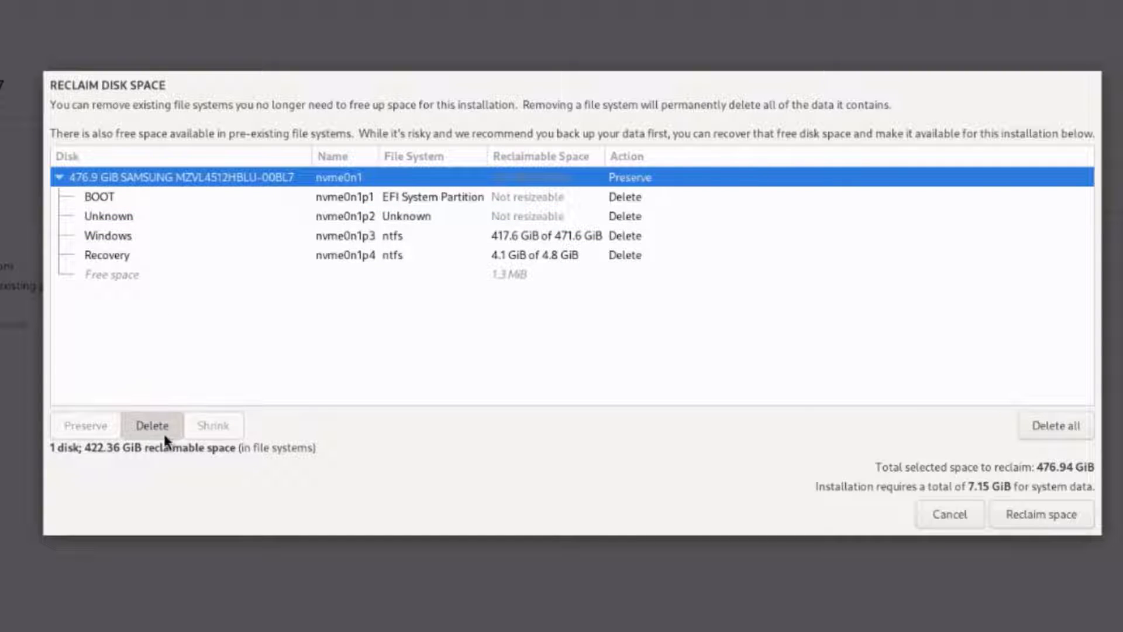
Step: Reclaim the freed disk space and begin the Fedora installation
{"action": "left_click", "coordinate": [1040, 512]}
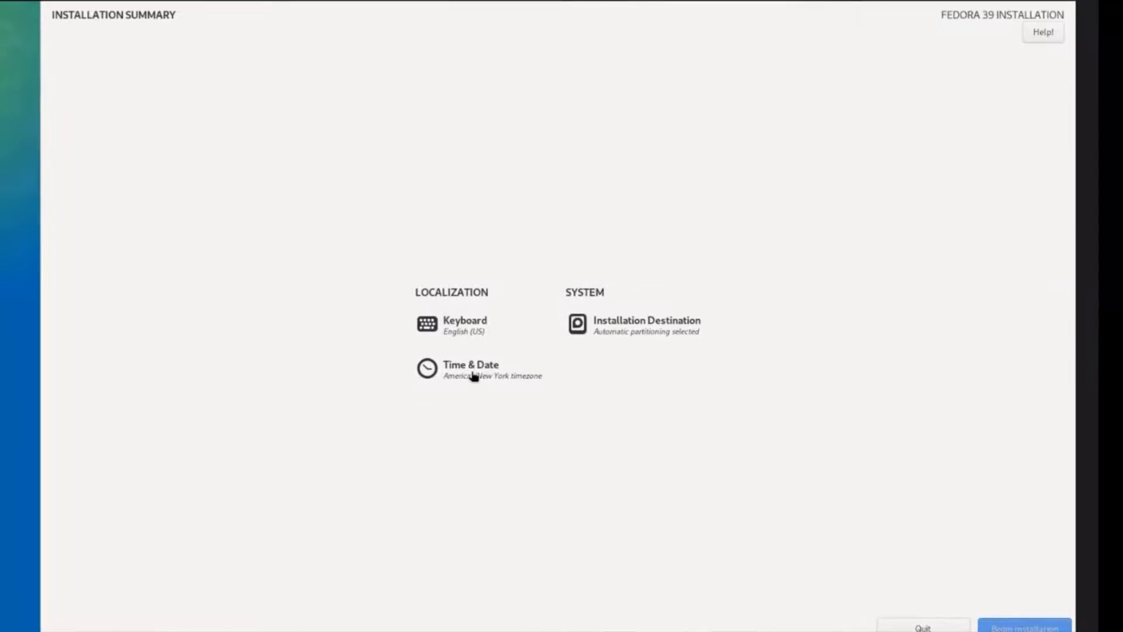
{"action": "left_click", "coordinate": [1029, 623]}
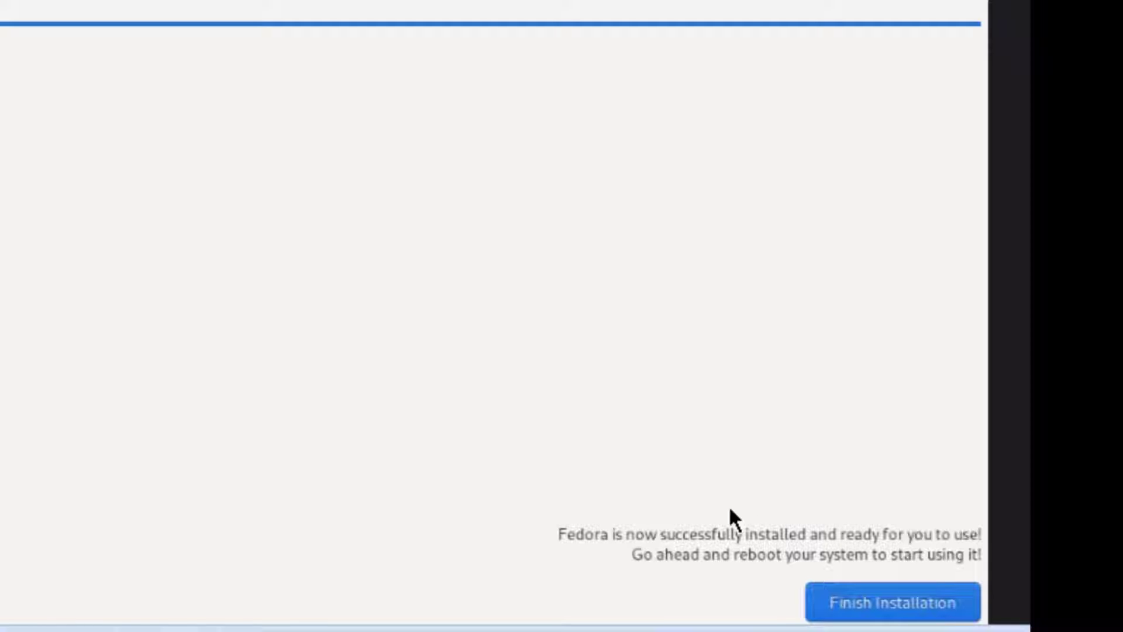
Step: Finish the installation, start initial setup, skip Wi-Fi, and turn Location Services off
{"action": "left_click", "coordinate": [894, 603]}
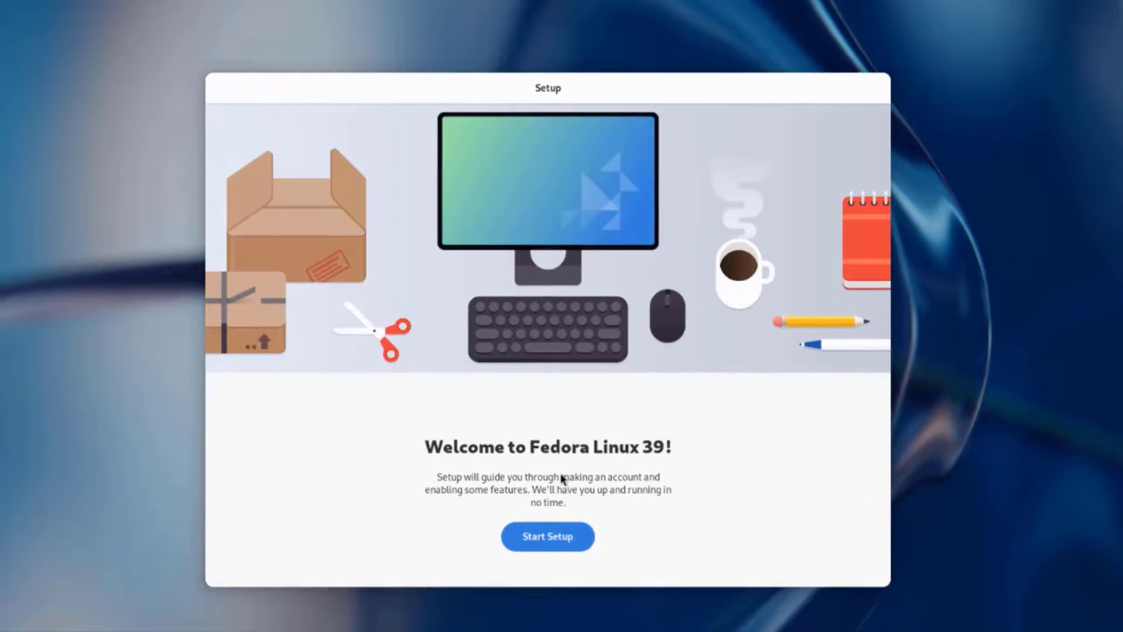
{"action": "left_click", "coordinate": [563, 544]}
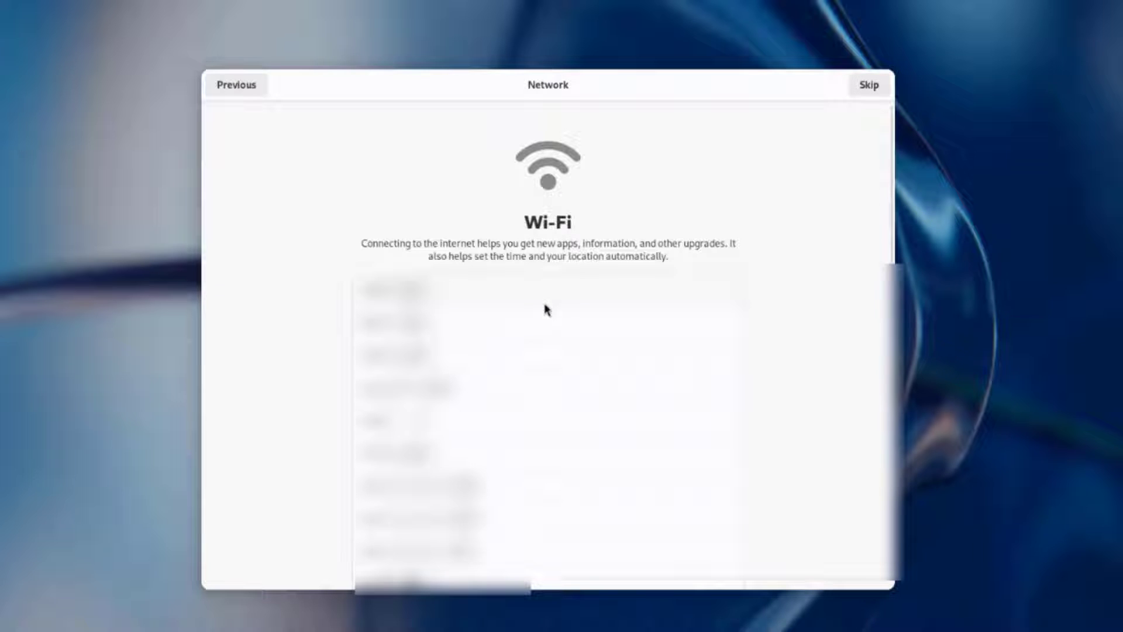
{"action": "left_click", "coordinate": [878, 87]}
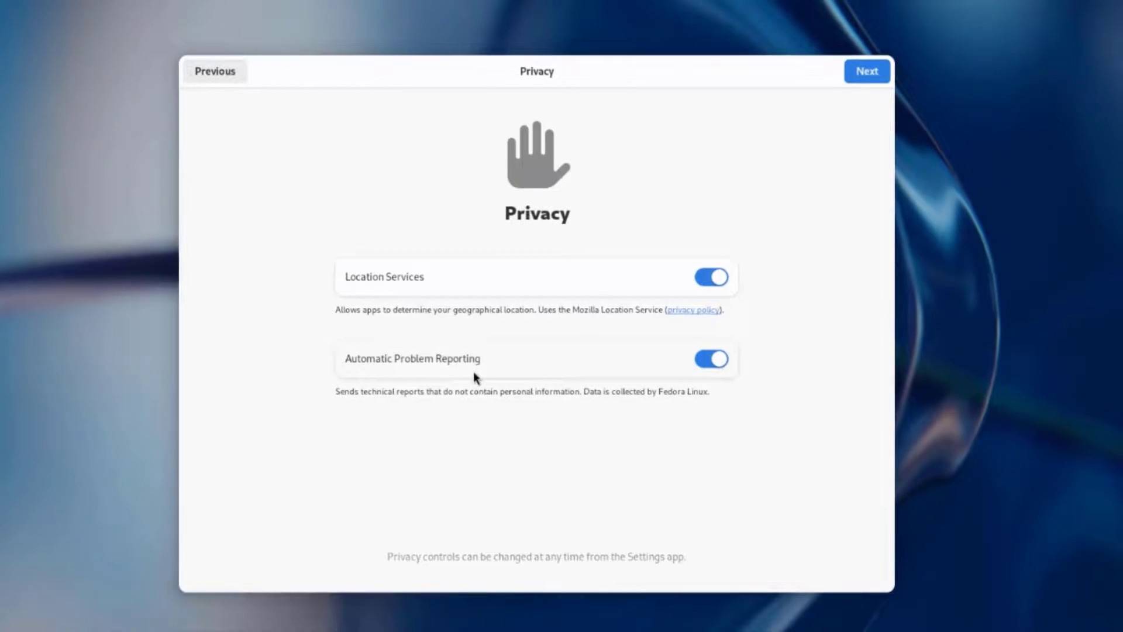
{"action": "left_click", "coordinate": [701, 279]}
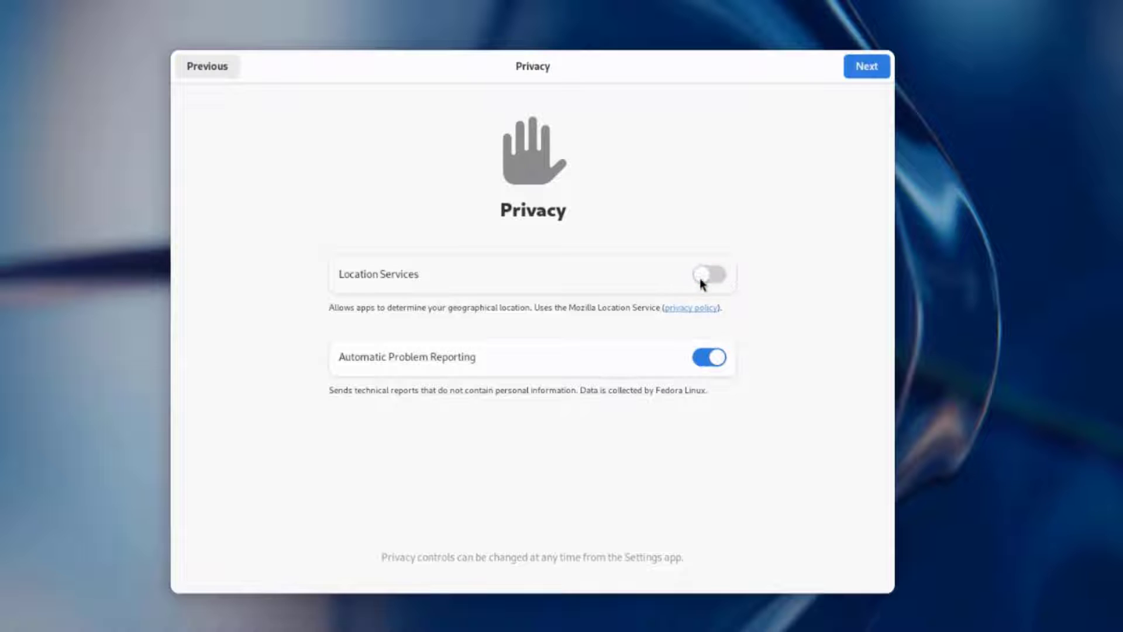
{"action": "left_click", "coordinate": [865, 69]}
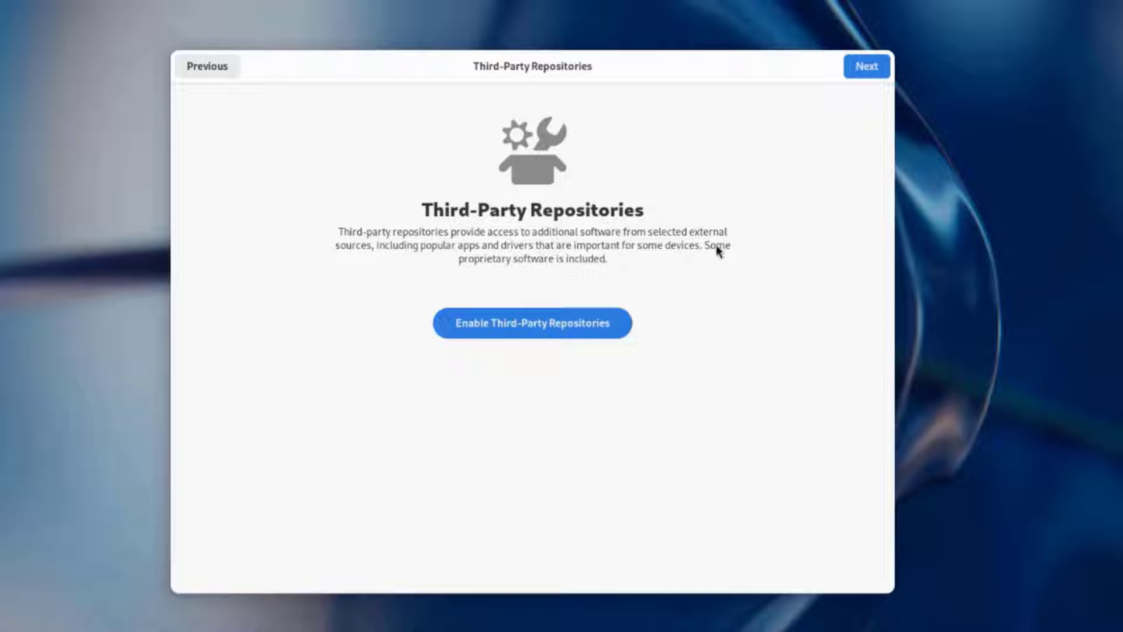
Step: Enable third-party repositories and skip connecting online accounts
{"action": "left_click", "coordinate": [523, 323]}
{"action": "left_click", "coordinate": [861, 66]}
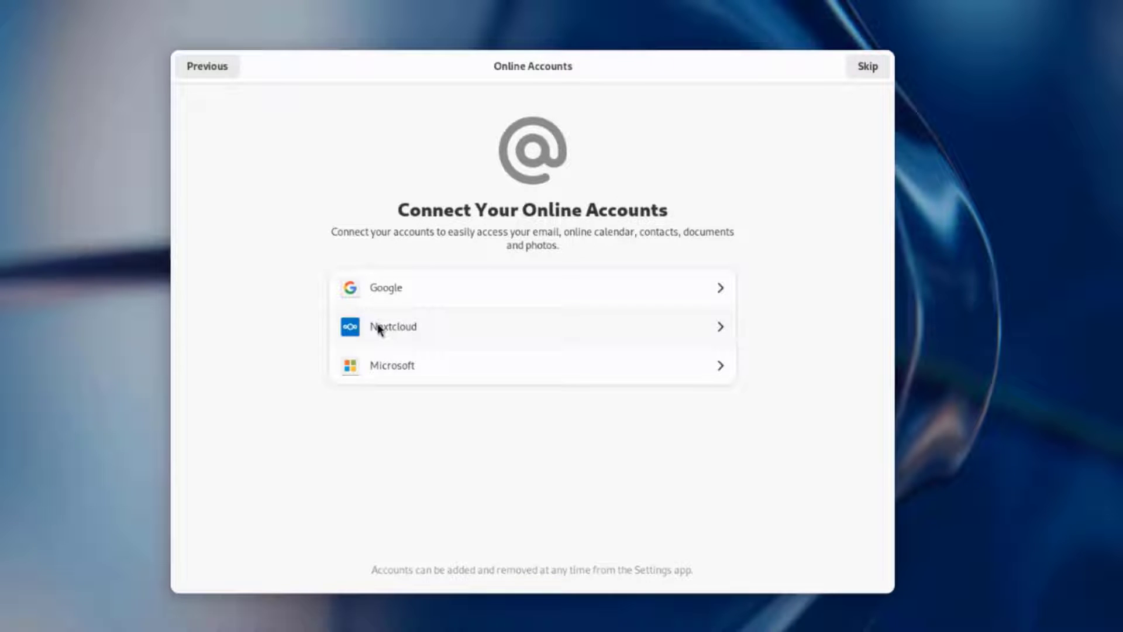
{"action": "left_click", "coordinate": [867, 67]}
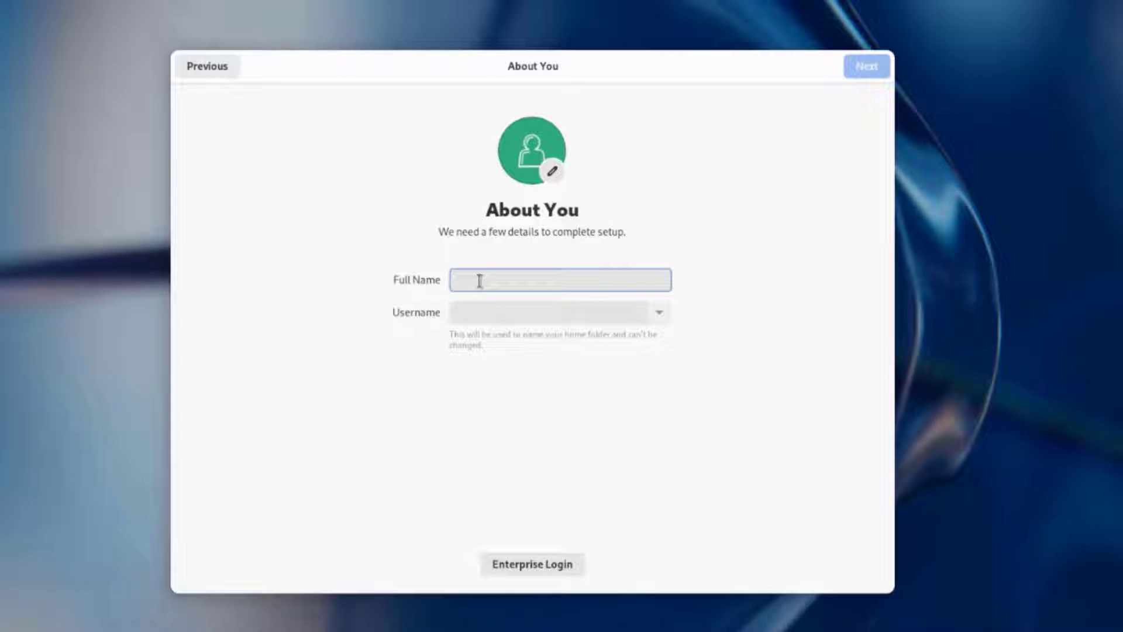
Step: Enter the user's full name, then set and confirm the account password
{"action": "type", "text": "john"}
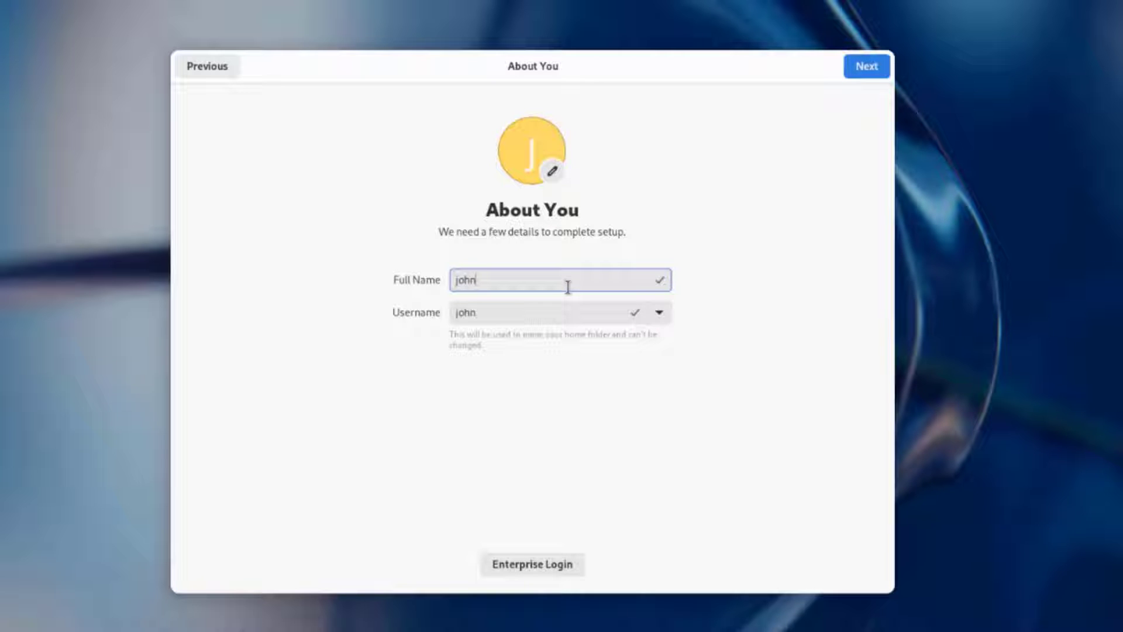
{"action": "left_click", "coordinate": [871, 79]}
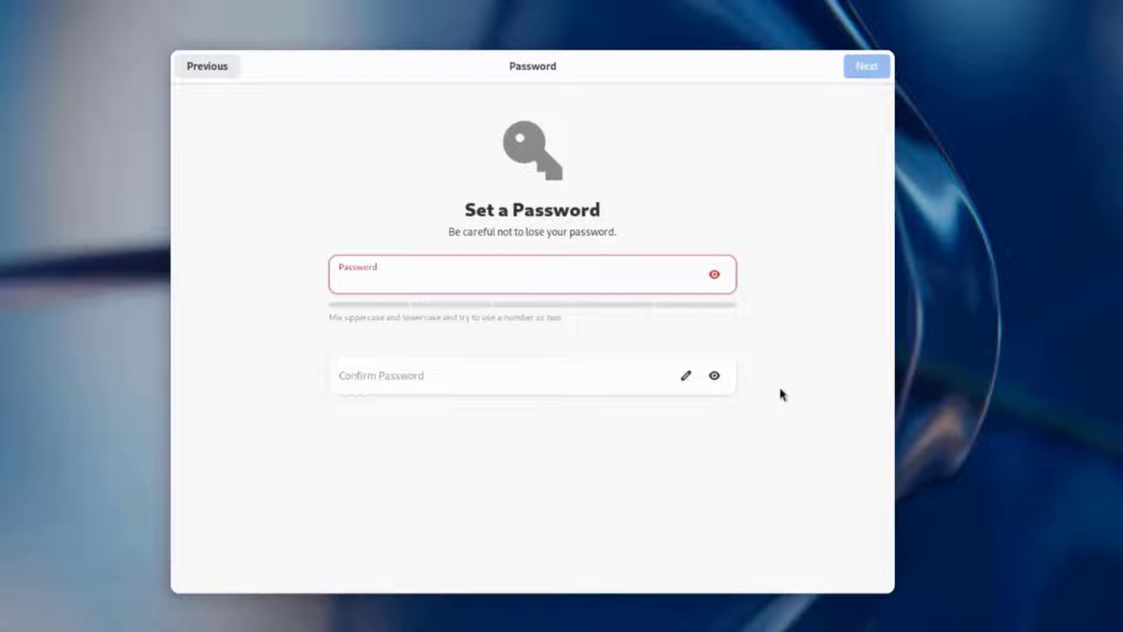
{"action": "left_click", "coordinate": [617, 377]}
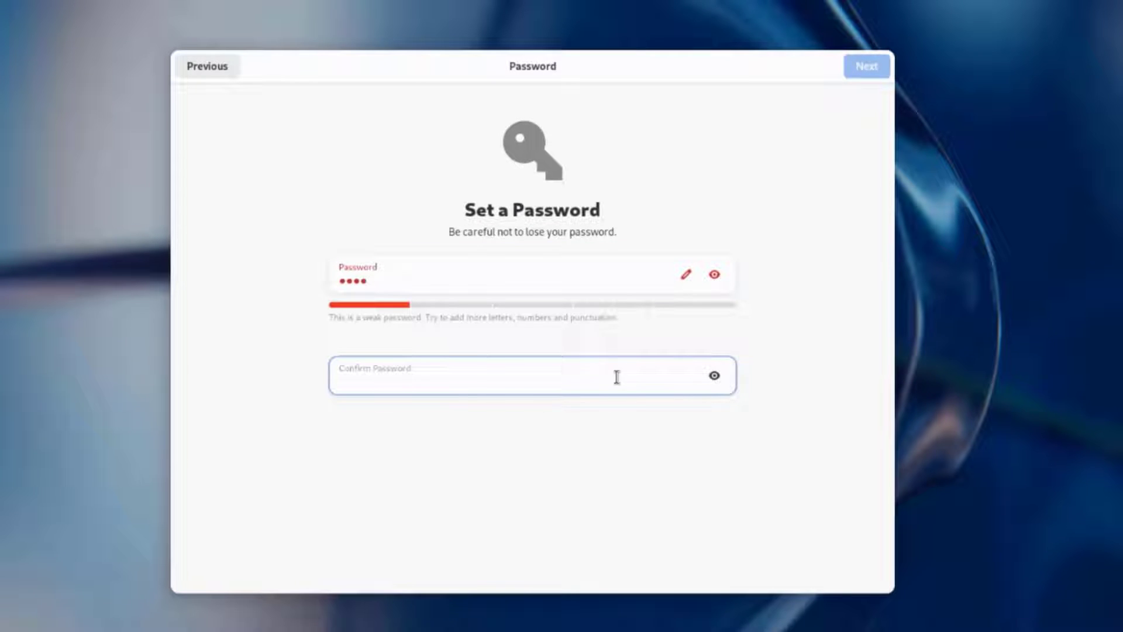
{"action": "left_click", "coordinate": [854, 63]}
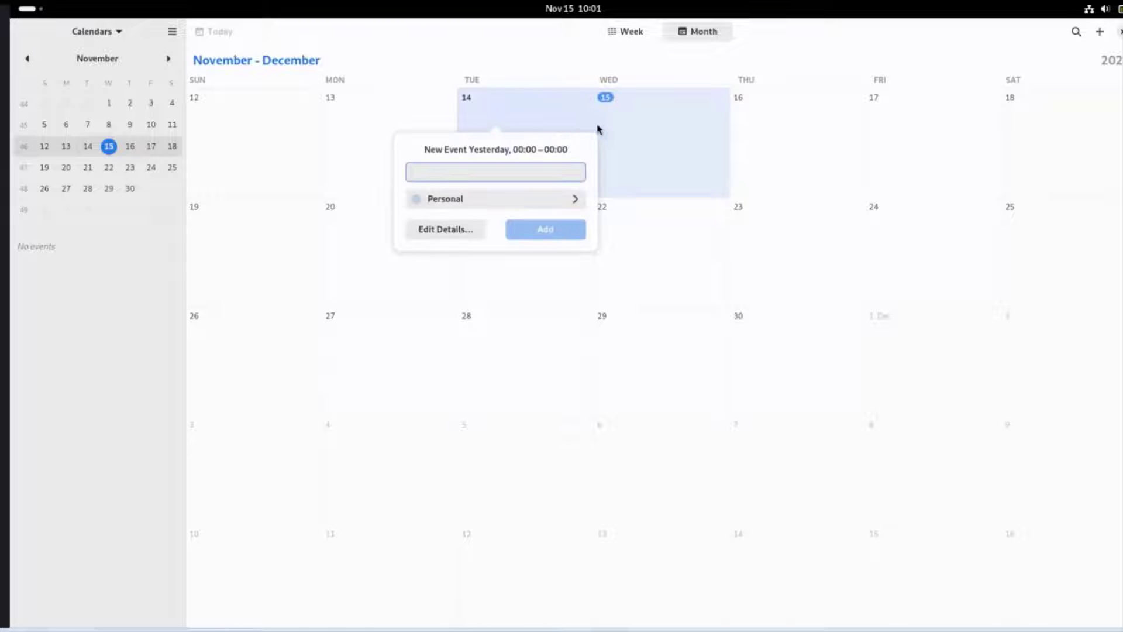
Step: Click Tuesday 14 and Thursday 16 in the calendar, then view Files' home folder and return to Activities
{"action": "left_click", "coordinate": [615, 128]}
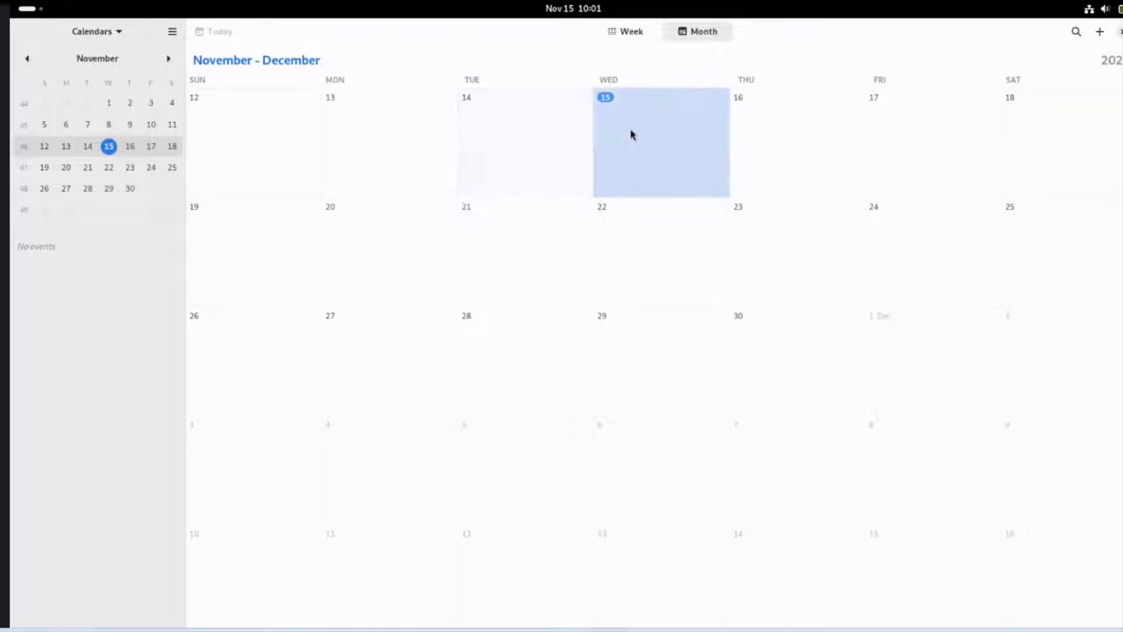
{"action": "left_click", "coordinate": [772, 146]}
{"action": "key", "text": "super"}
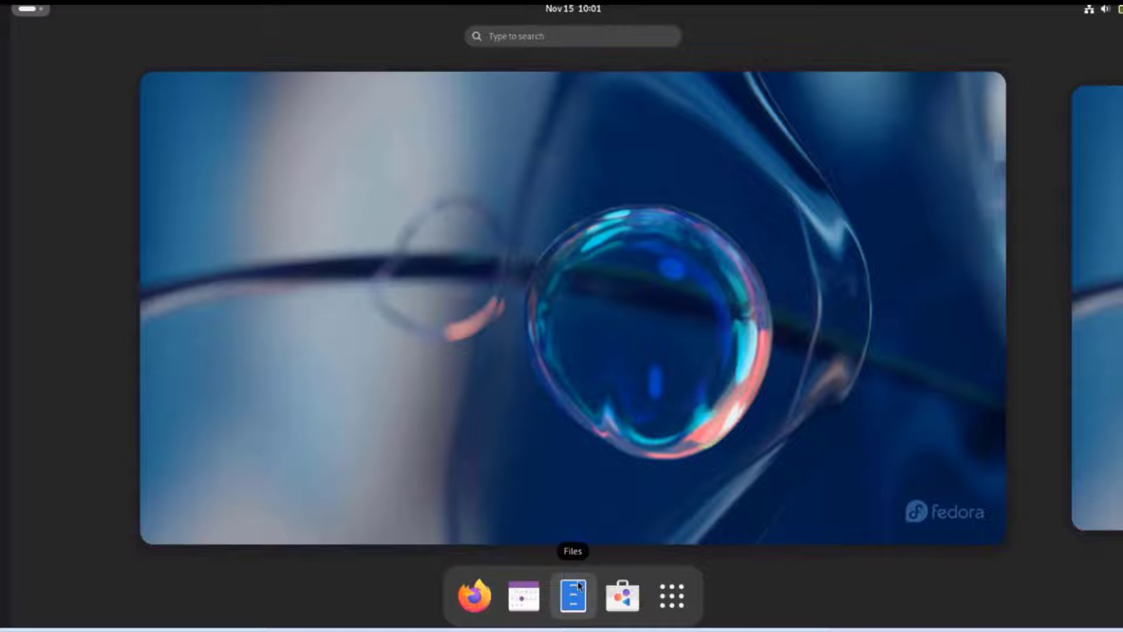
{"action": "left_click", "coordinate": [573, 596]}
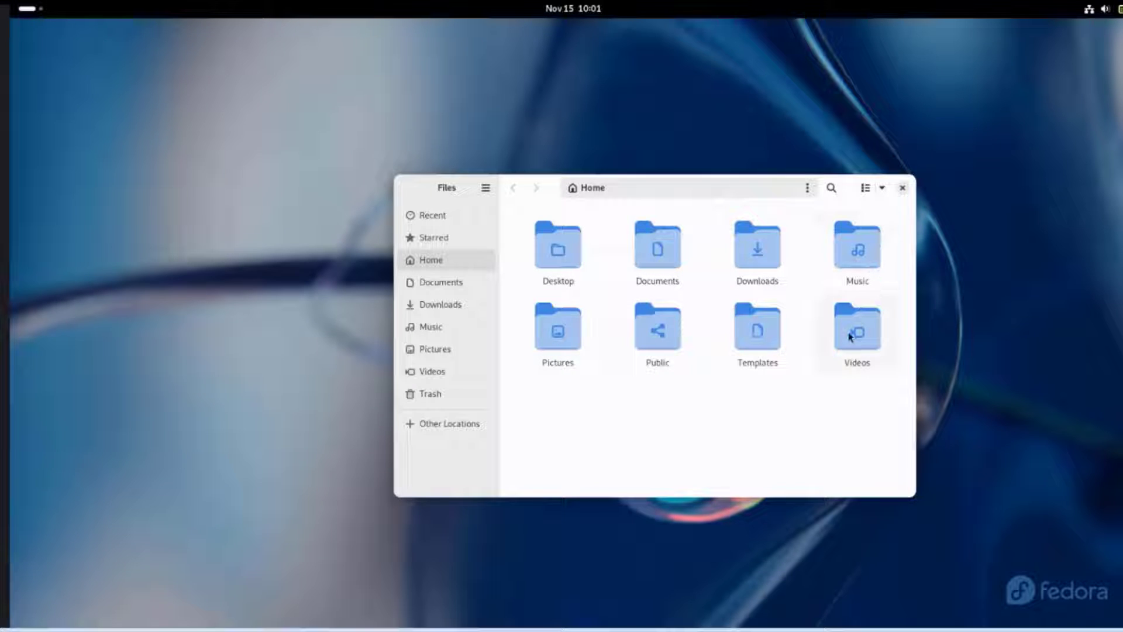
{"action": "key", "text": "super"}
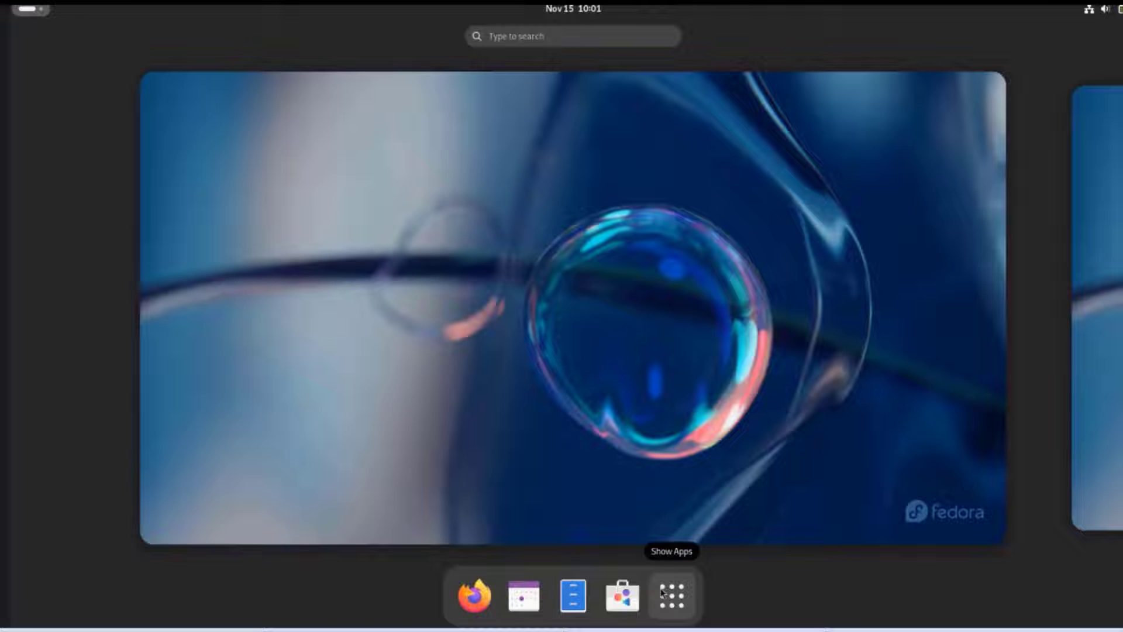
Step: From the app grid, launch LibreOffice Writer and System Monitor
{"action": "left_click", "coordinate": [673, 598]}
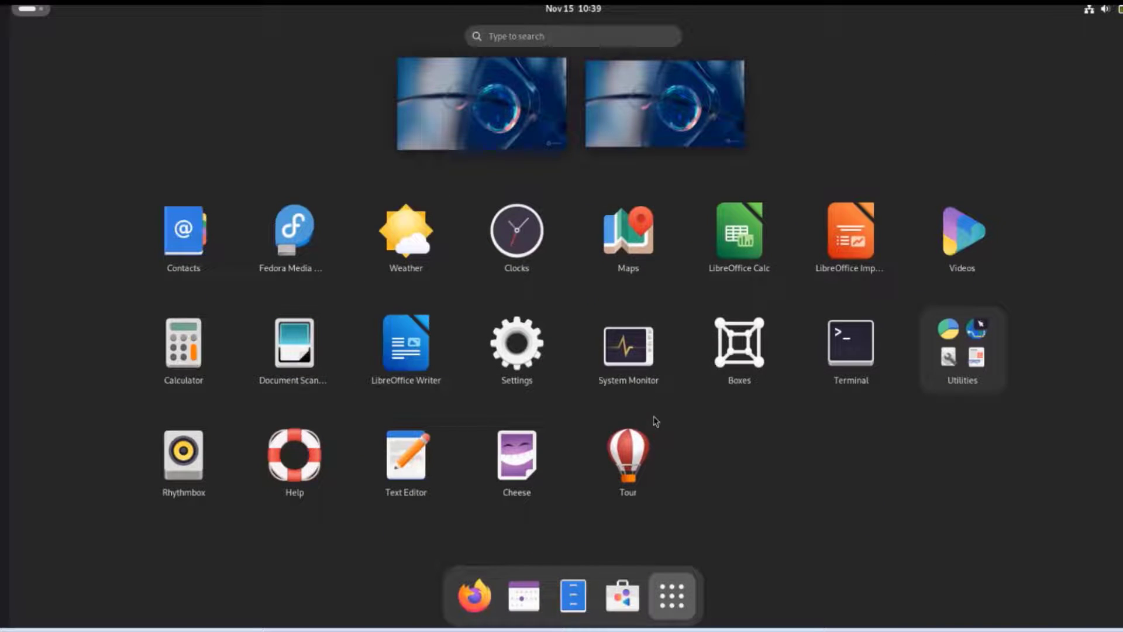
{"action": "left_click", "coordinate": [408, 340]}
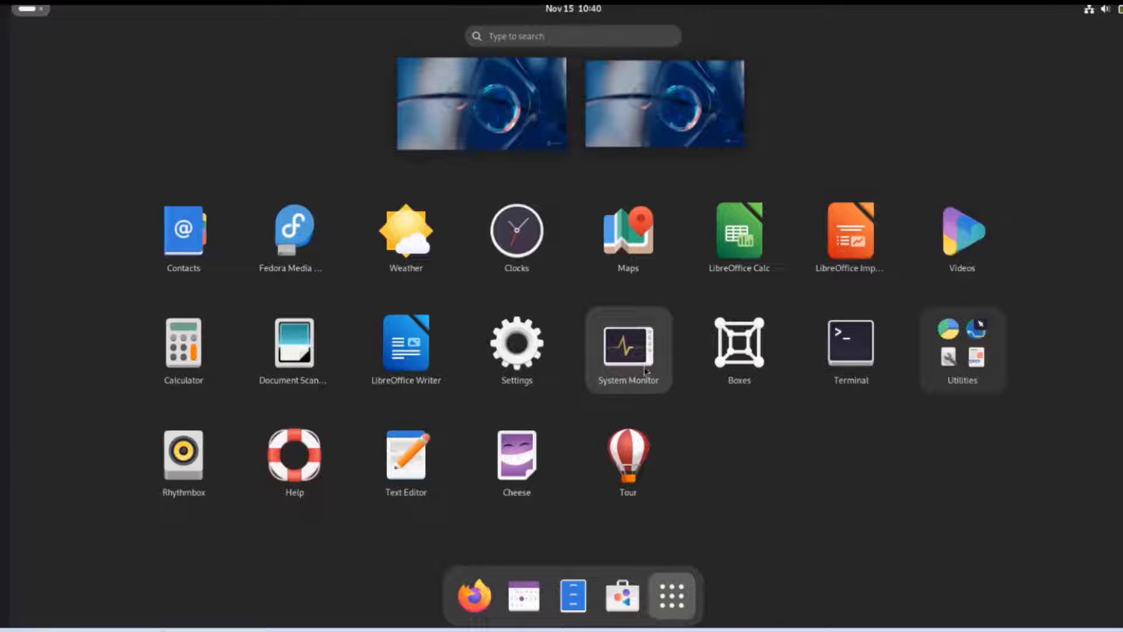
{"action": "left_click", "coordinate": [648, 351]}
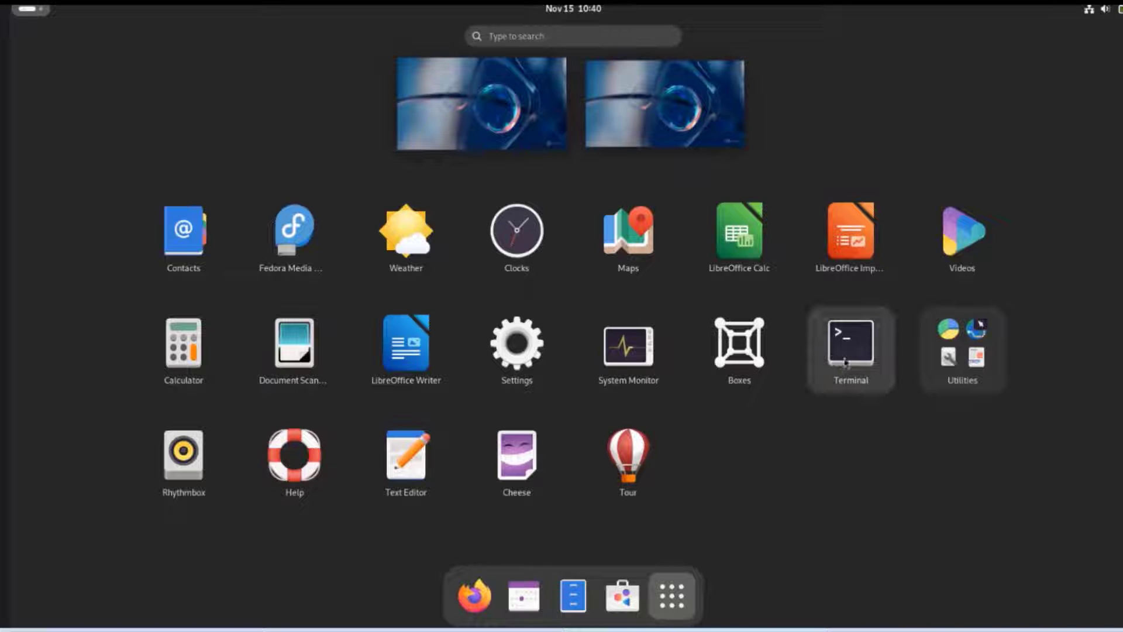
Step: Open the Utilities folder, search 'image' and launch Image Viewer, then return to Activities
{"action": "left_click", "coordinate": [966, 370]}
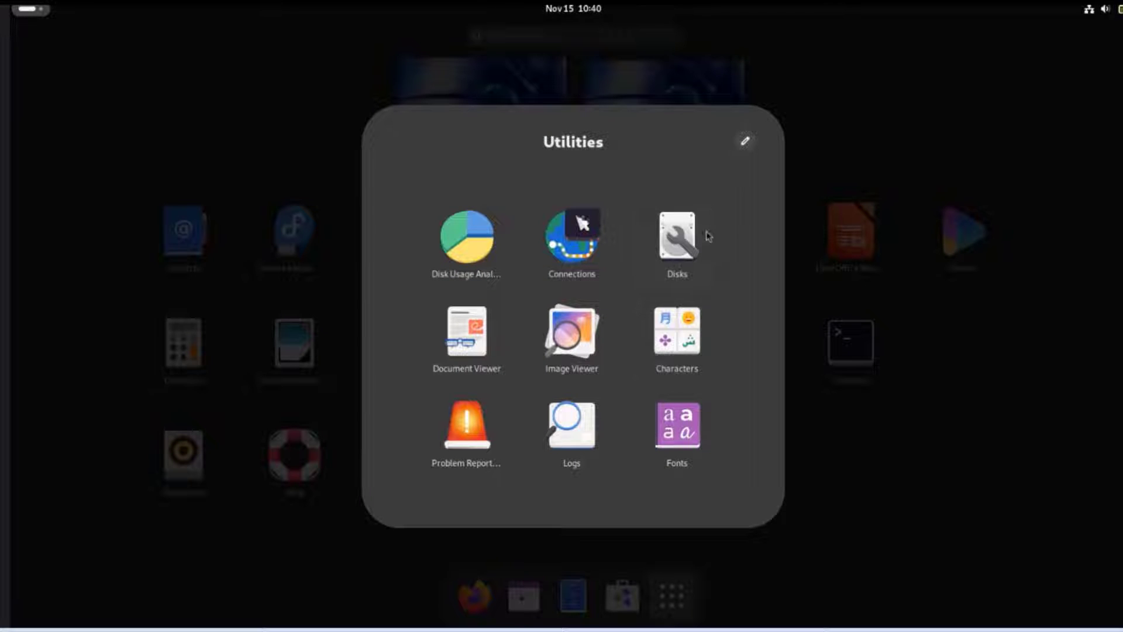
{"action": "type", "text": "image"}
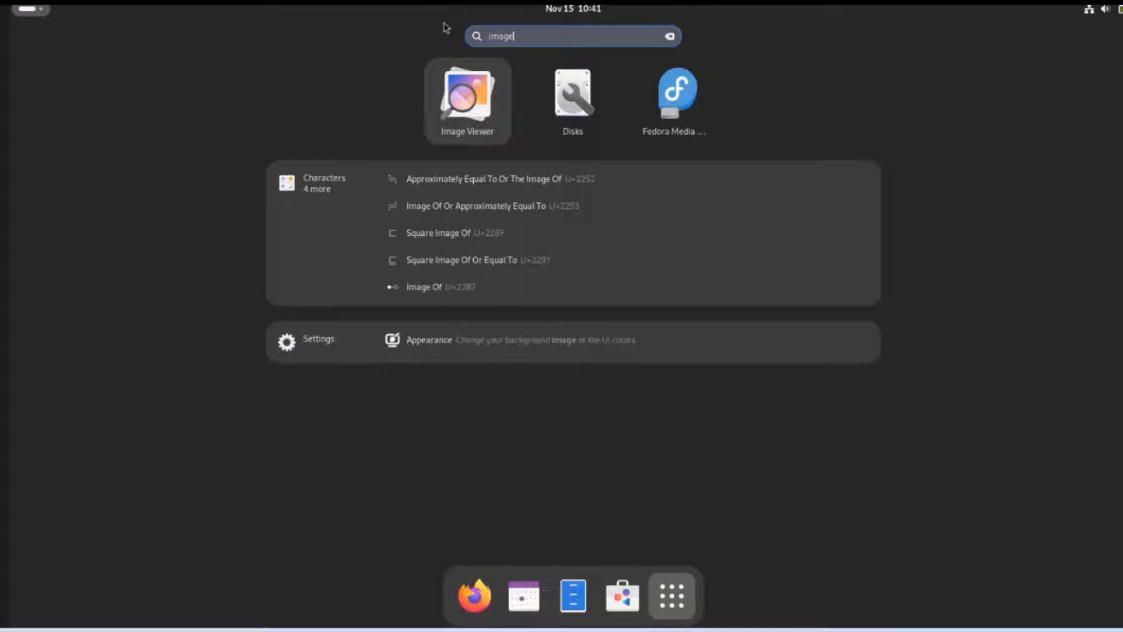
{"action": "left_click", "coordinate": [488, 92]}
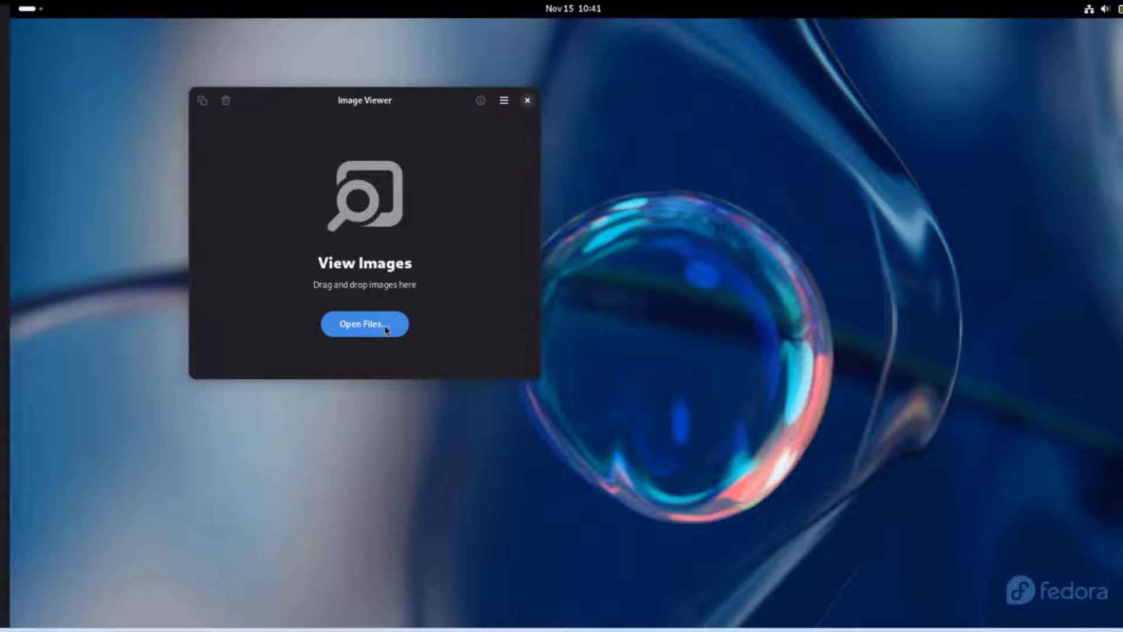
{"action": "key", "text": "super"}
Step: Open Software and browse the Explore page and the Create category
{"action": "left_click", "coordinate": [620, 594]}
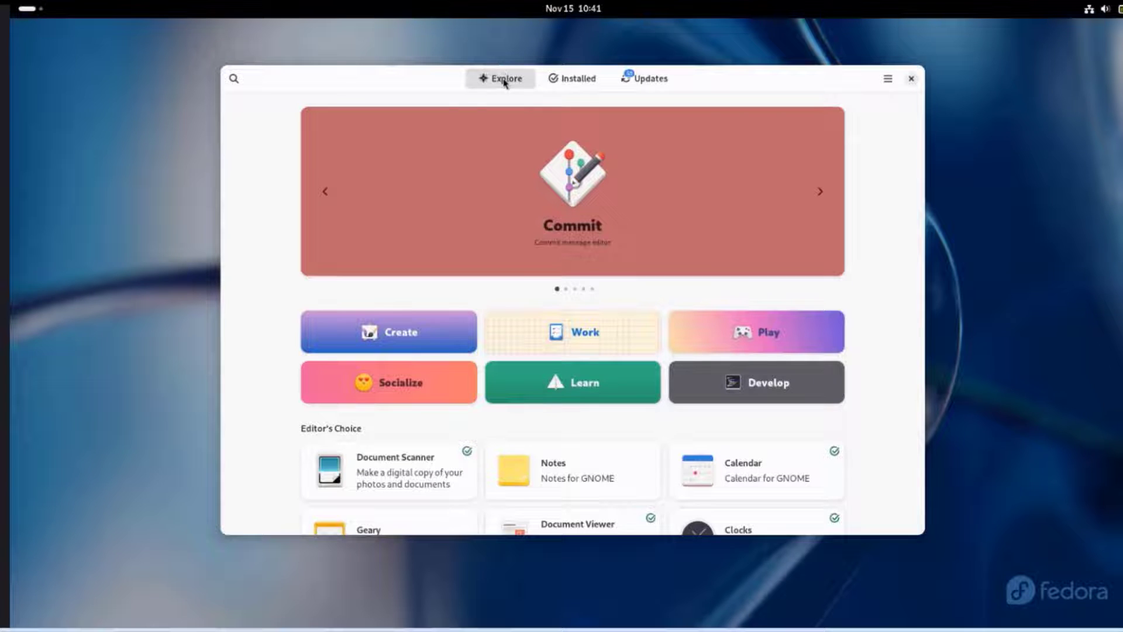
{"action": "scroll", "coordinate": [563, 326], "scroll_direction": "down", "scroll_amount": 3}
{"action": "scroll", "coordinate": [563, 326], "scroll_direction": "down", "scroll_amount": 2}
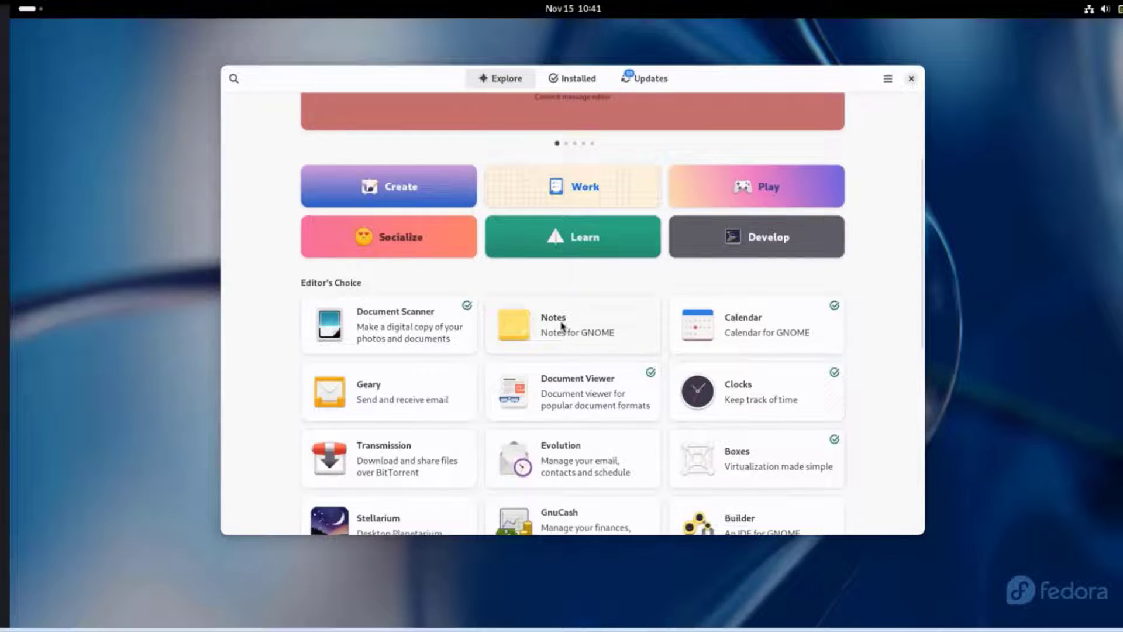
{"action": "scroll", "coordinate": [562, 322], "scroll_direction": "down", "scroll_amount": 2}
{"action": "scroll", "coordinate": [585, 346], "scroll_direction": "up", "scroll_amount": 4}
{"action": "left_click", "coordinate": [388, 294]}
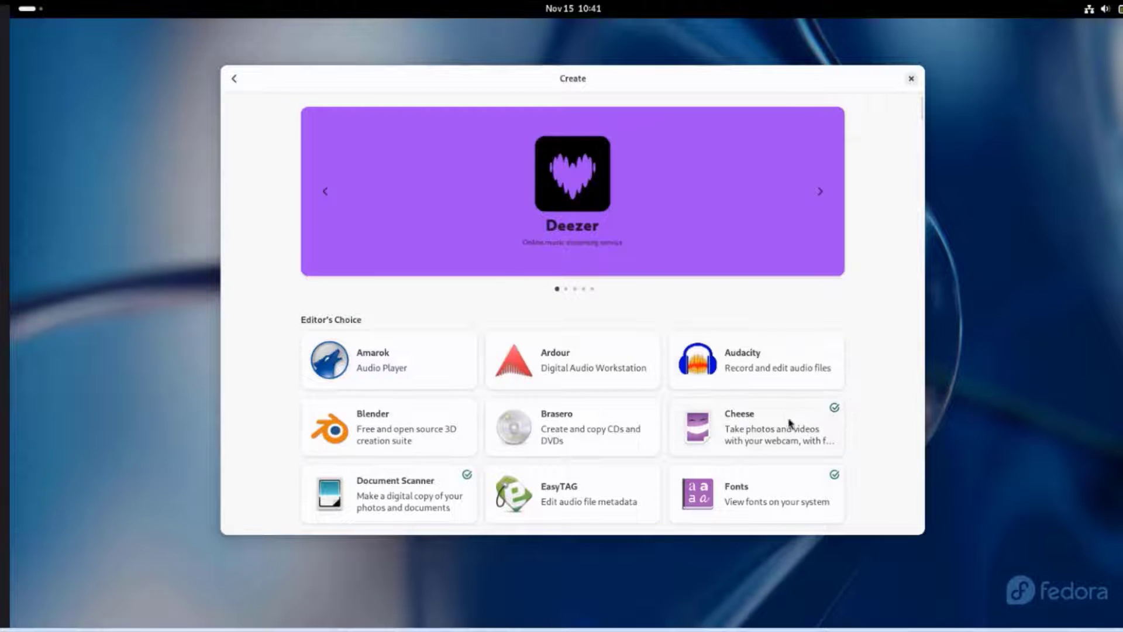
{"action": "scroll", "coordinate": [711, 445], "scroll_direction": "down", "scroll_amount": 5}
{"action": "scroll", "coordinate": [720, 480], "scroll_direction": "up", "scroll_amount": 5}
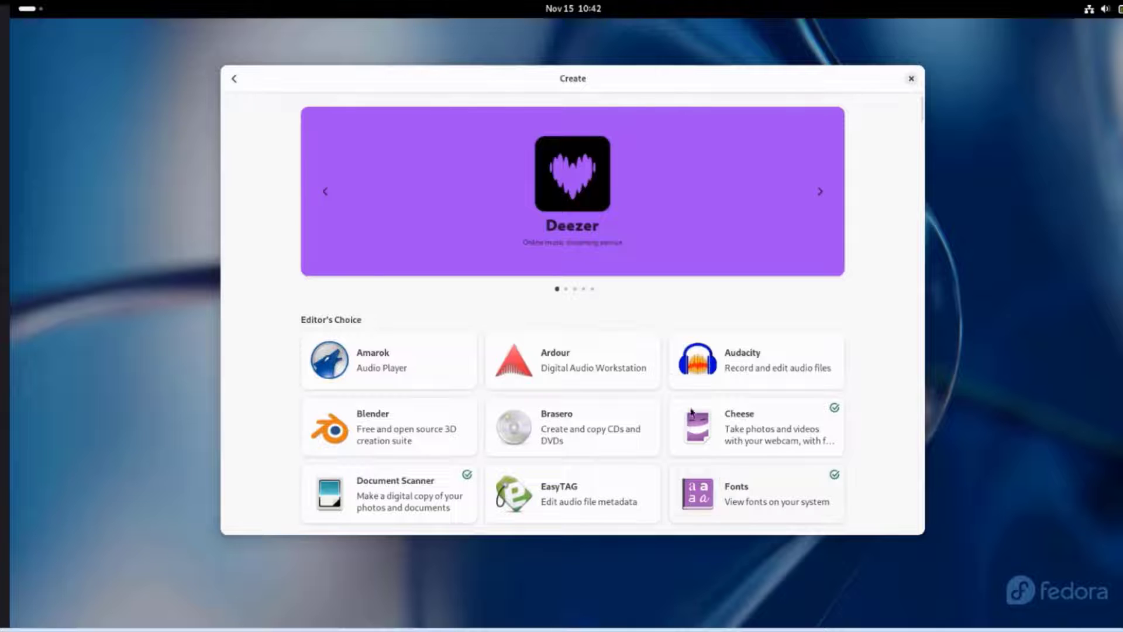
{"action": "left_click", "coordinate": [237, 79]}
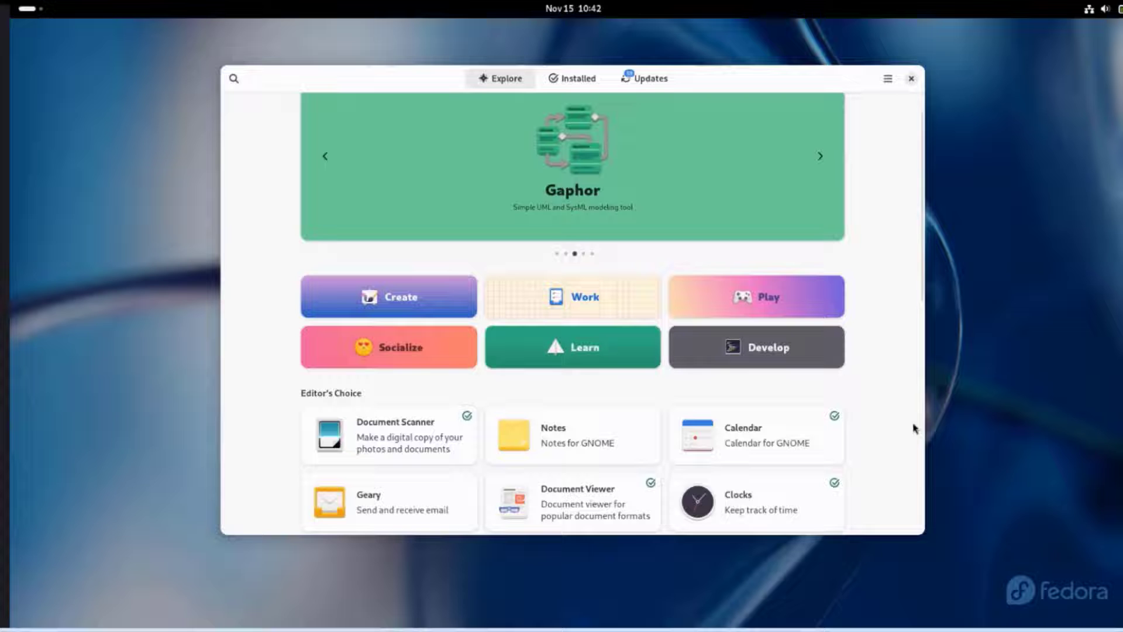
{"action": "scroll", "coordinate": [907, 427], "scroll_direction": "down", "scroll_amount": 5}
{"action": "scroll", "coordinate": [890, 413], "scroll_direction": "up", "scroll_amount": 6}
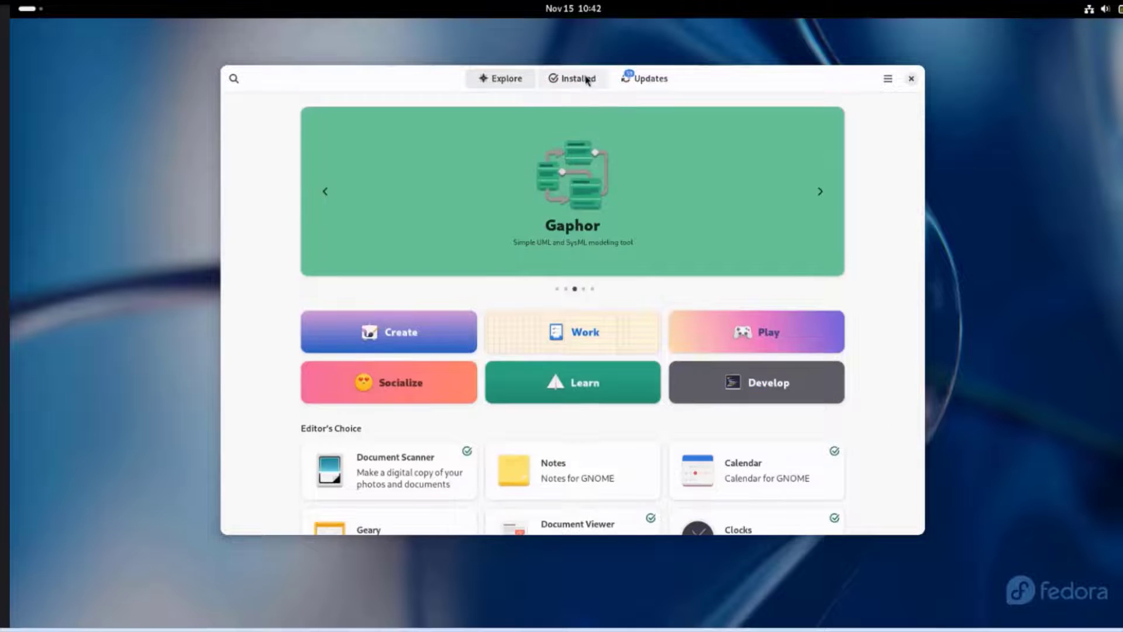
Step: Review the Installed apps list and the Updates page in Software
{"action": "left_click", "coordinate": [587, 80]}
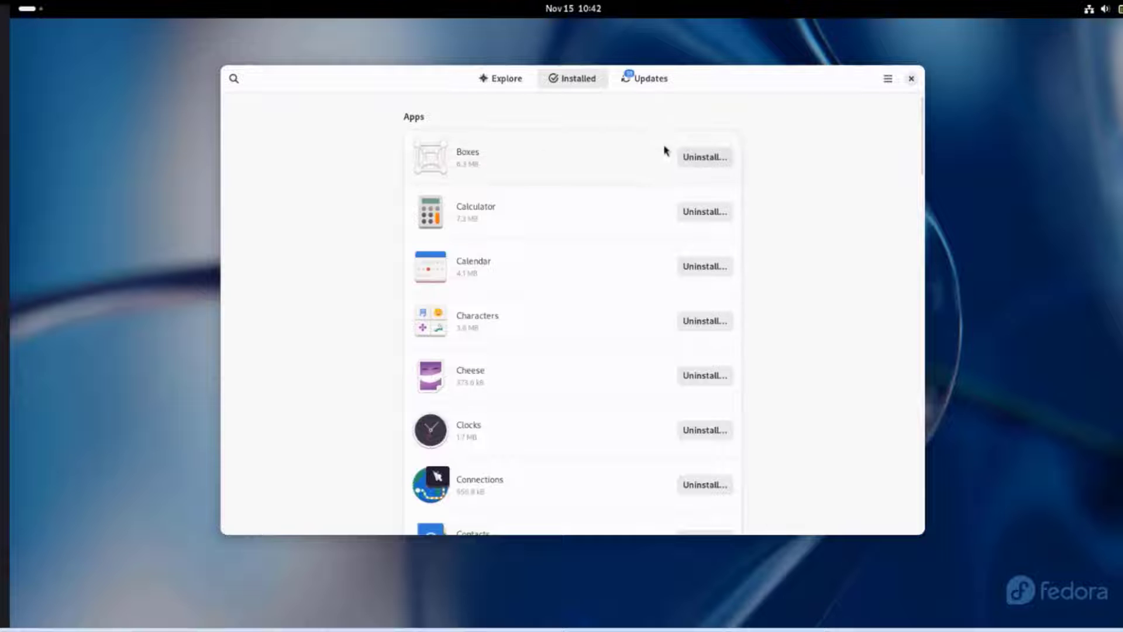
{"action": "scroll", "coordinate": [643, 246], "scroll_direction": "down", "scroll_amount": 20}
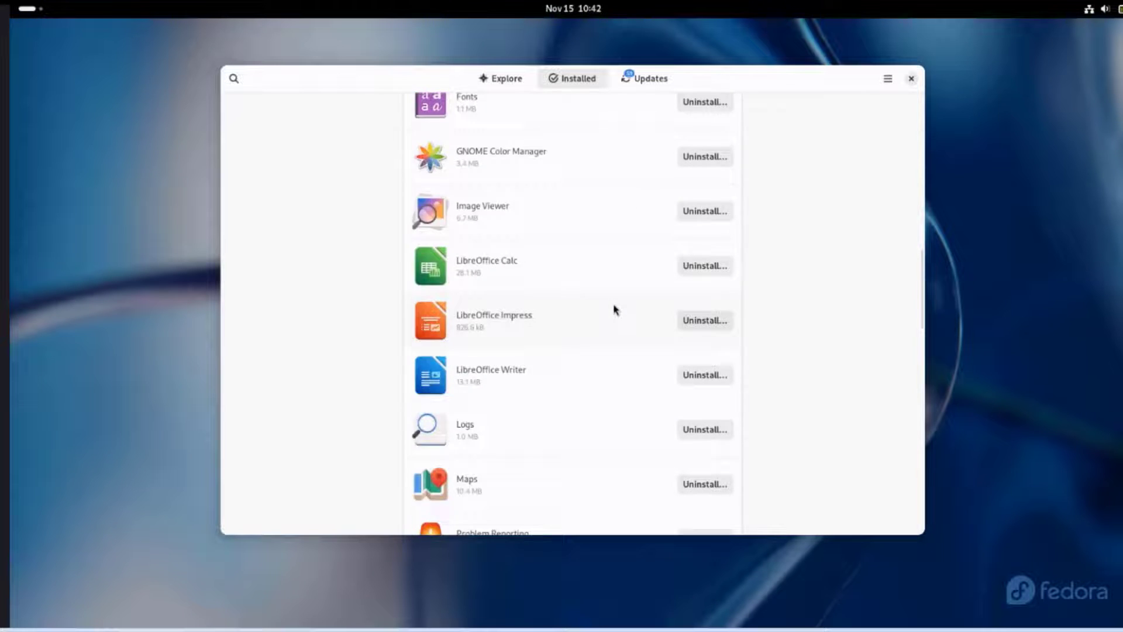
{"action": "scroll", "coordinate": [616, 310], "scroll_direction": "down", "scroll_amount": 15}
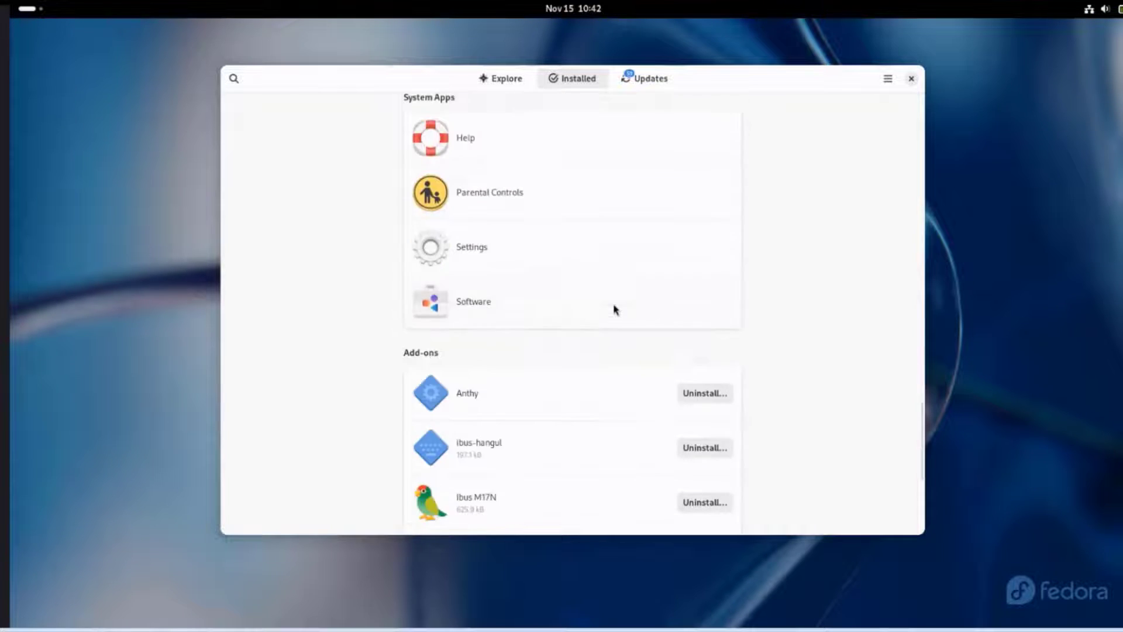
{"action": "scroll", "coordinate": [615, 310], "scroll_direction": "up", "scroll_amount": 15}
{"action": "scroll", "coordinate": [616, 310], "scroll_direction": "up", "scroll_amount": 15}
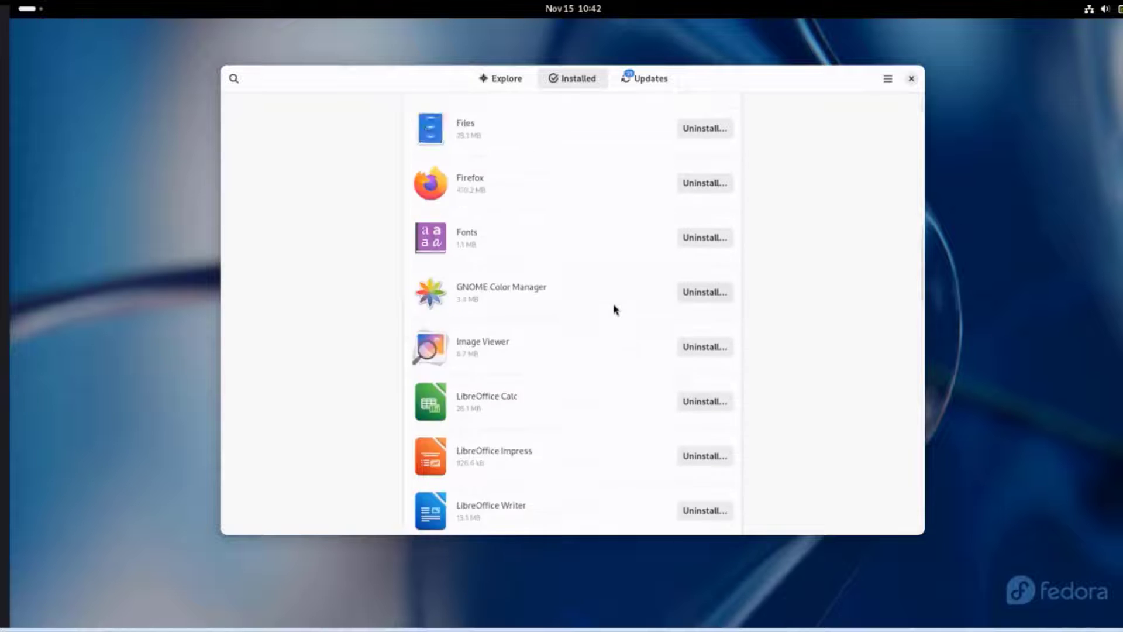
{"action": "left_click", "coordinate": [657, 79]}
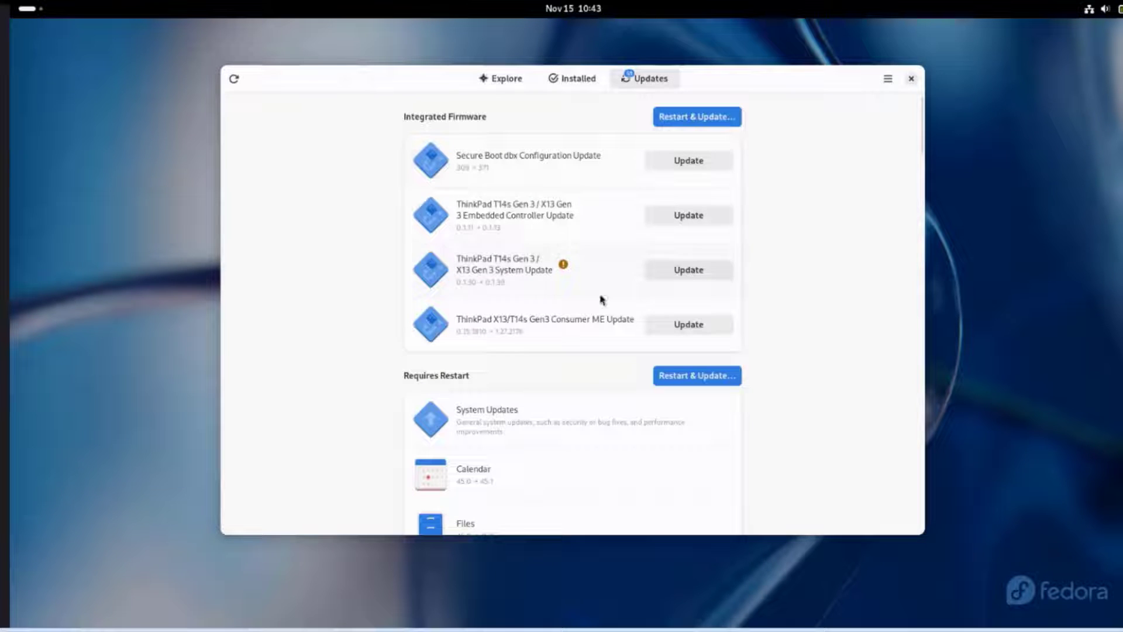
{"action": "scroll", "coordinate": [601, 327], "scroll_direction": "down", "scroll_amount": 5}
{"action": "scroll", "coordinate": [595, 339], "scroll_direction": "up", "scroll_amount": 5}
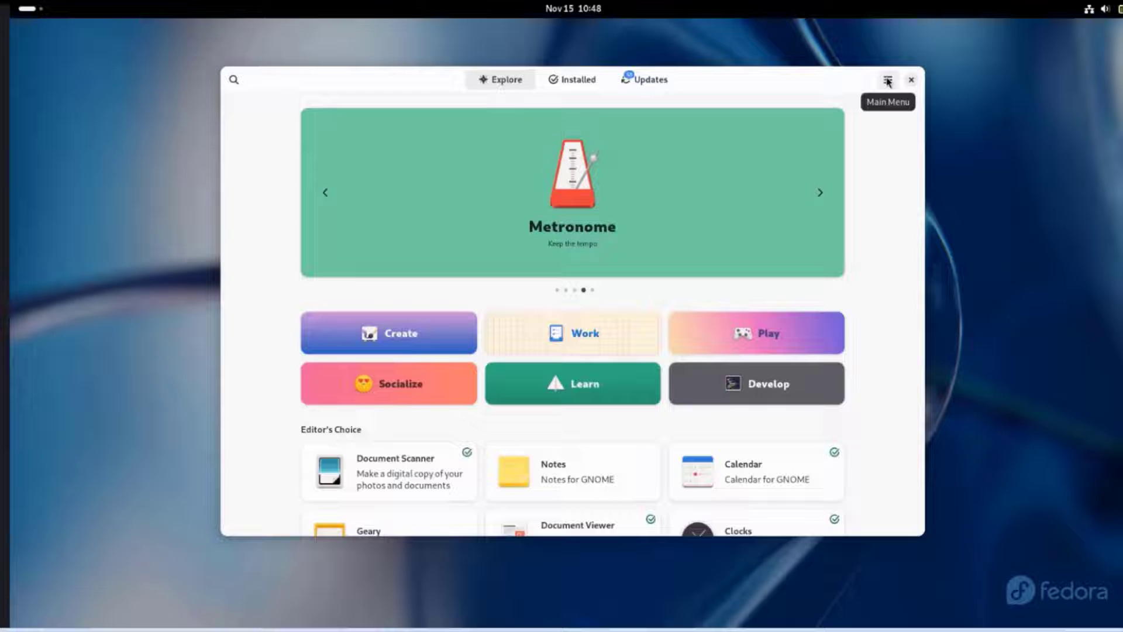
{"action": "left_click", "coordinate": [888, 80]}
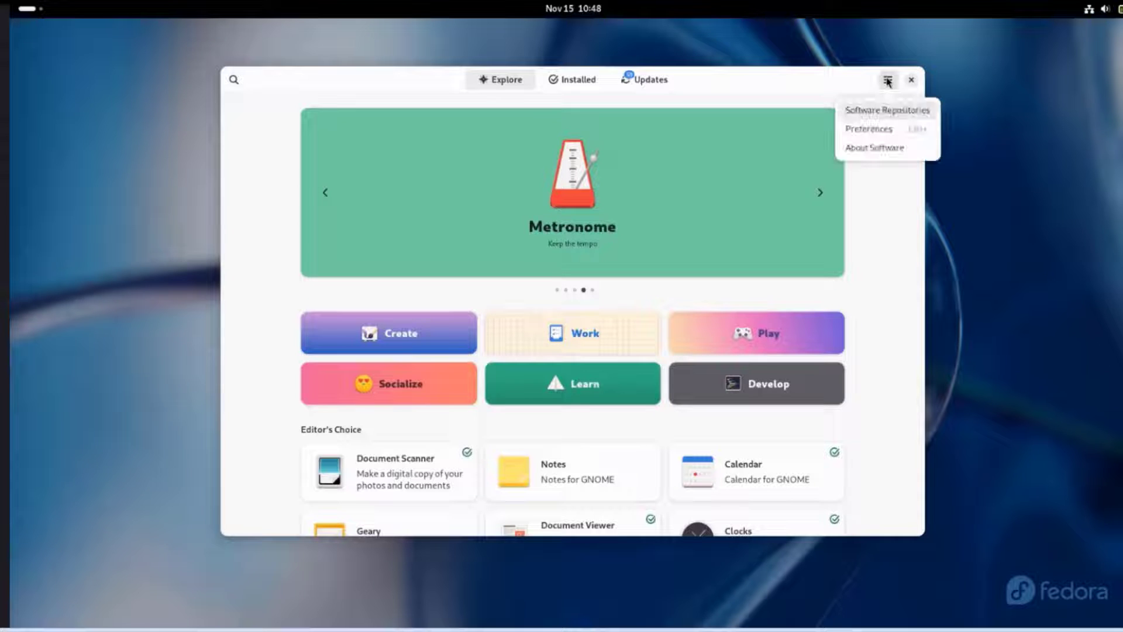
{"action": "left_click", "coordinate": [886, 111]}
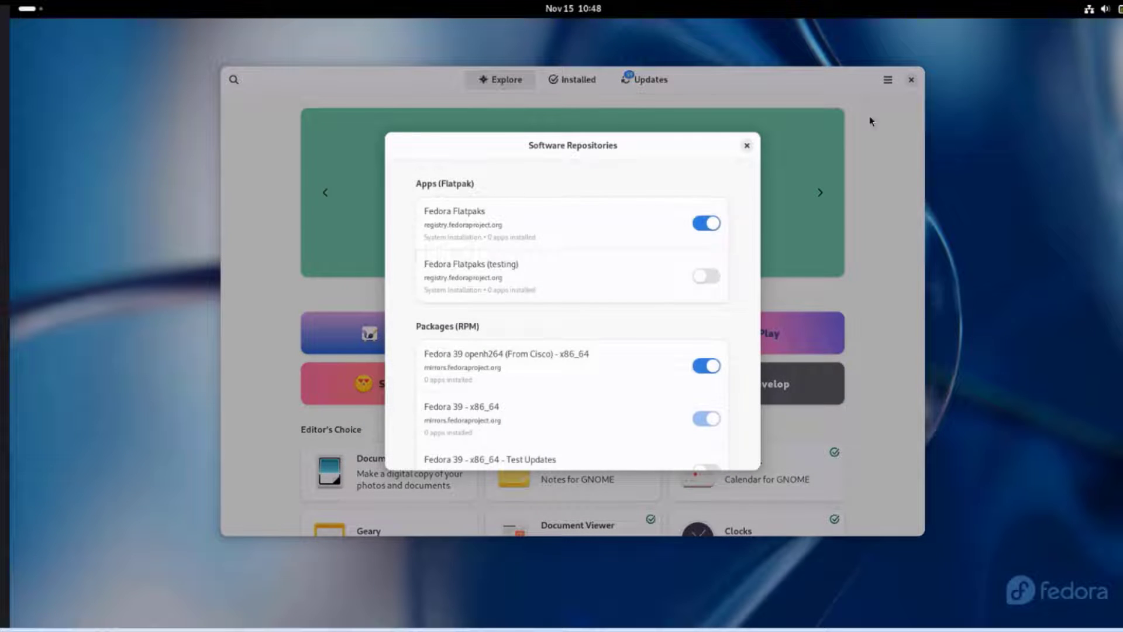
{"action": "scroll", "coordinate": [597, 309], "scroll_direction": "down", "scroll_amount": 1}
{"action": "scroll", "coordinate": [588, 329], "scroll_direction": "down", "scroll_amount": 2}
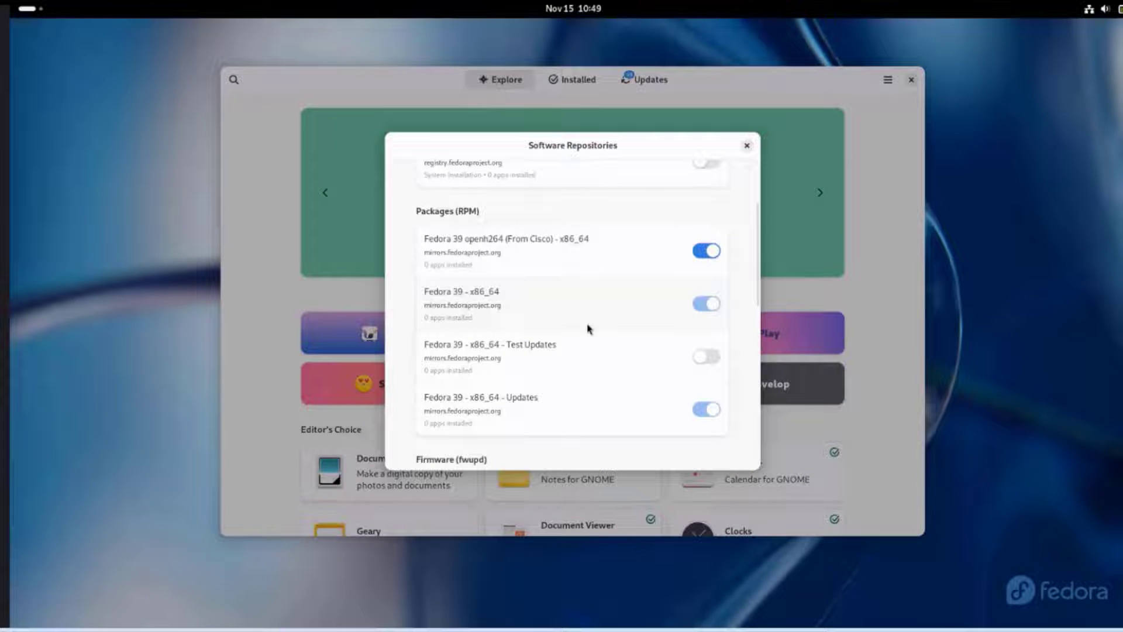
{"action": "scroll", "coordinate": [591, 327], "scroll_direction": "down", "scroll_amount": 4}
{"action": "scroll", "coordinate": [592, 328], "scroll_direction": "down", "scroll_amount": 3}
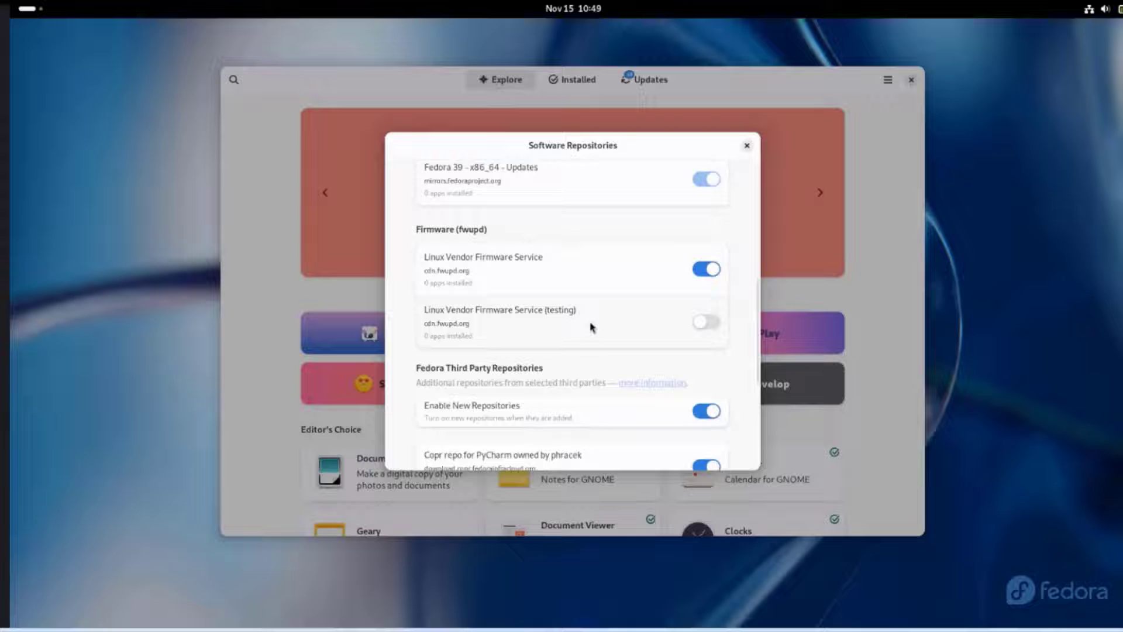
{"action": "scroll", "coordinate": [591, 327], "scroll_direction": "down", "scroll_amount": 1}
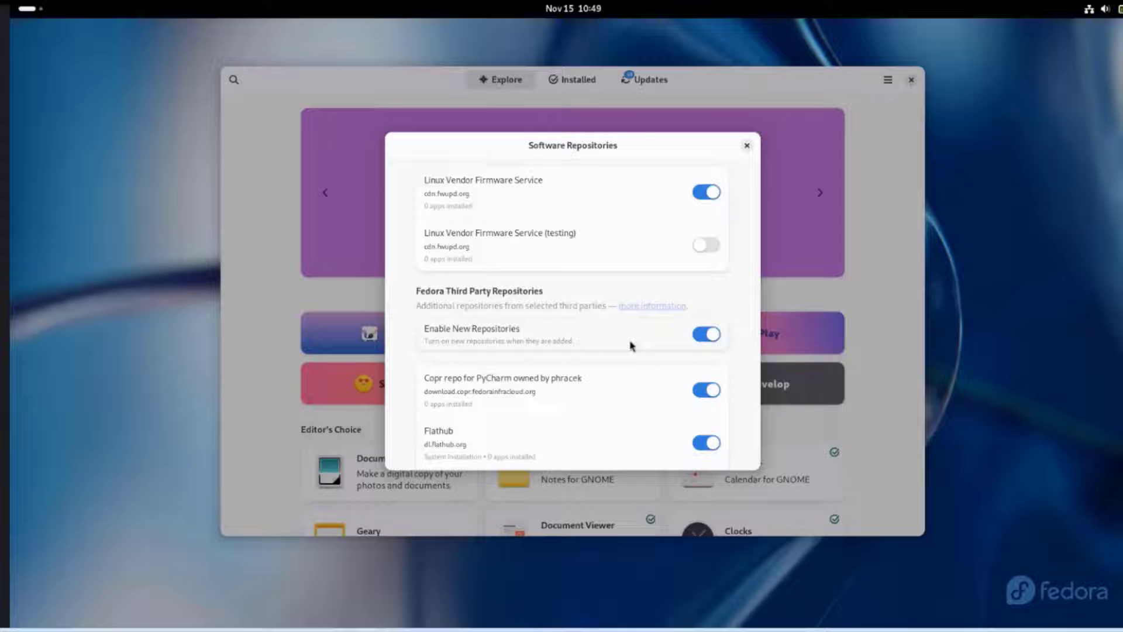
{"action": "scroll", "coordinate": [633, 345], "scroll_direction": "down", "scroll_amount": 4}
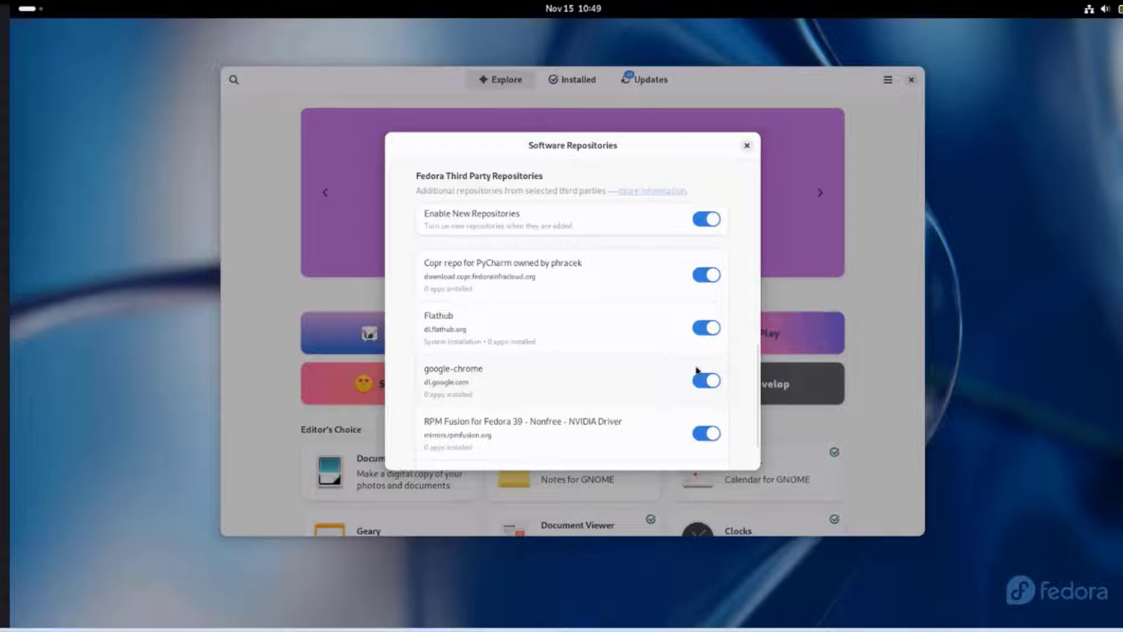
Step: Search 'chrome', install and launch Google Chrome, dismissing its welcome and sign-in prompts
{"action": "key", "text": "Escape"}
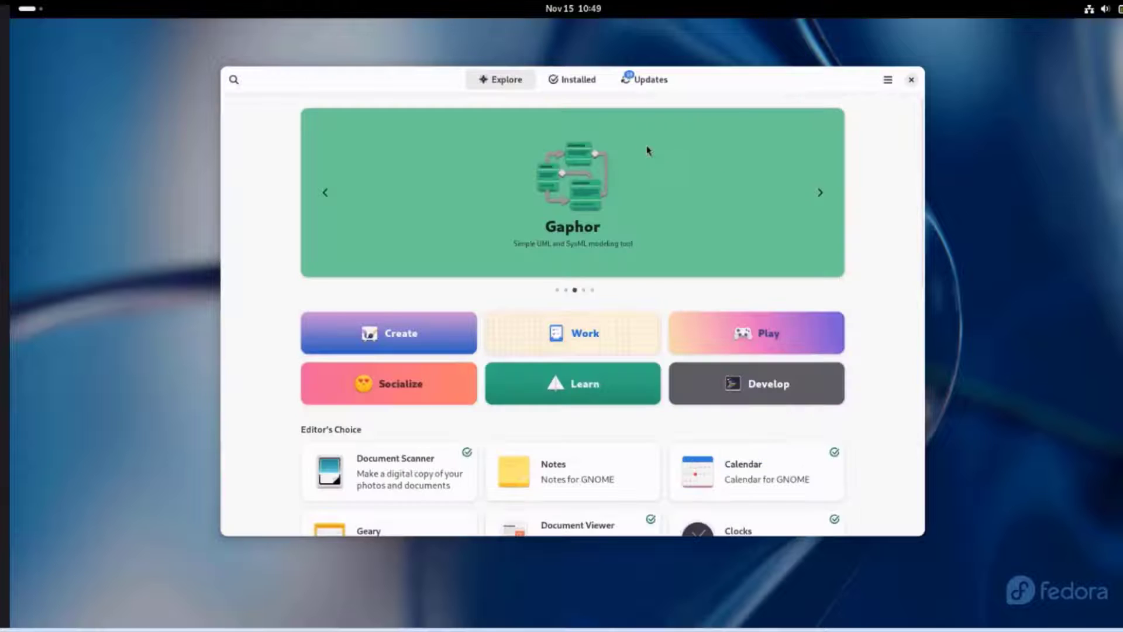
{"action": "left_click", "coordinate": [233, 80]}
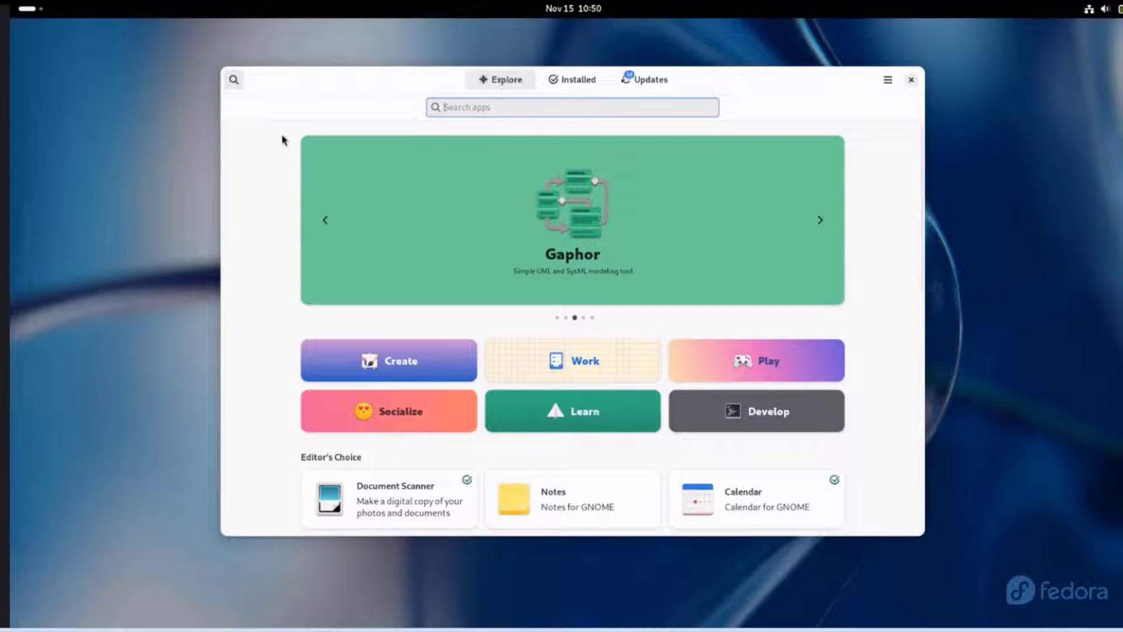
{"action": "type", "text": "chrome"}
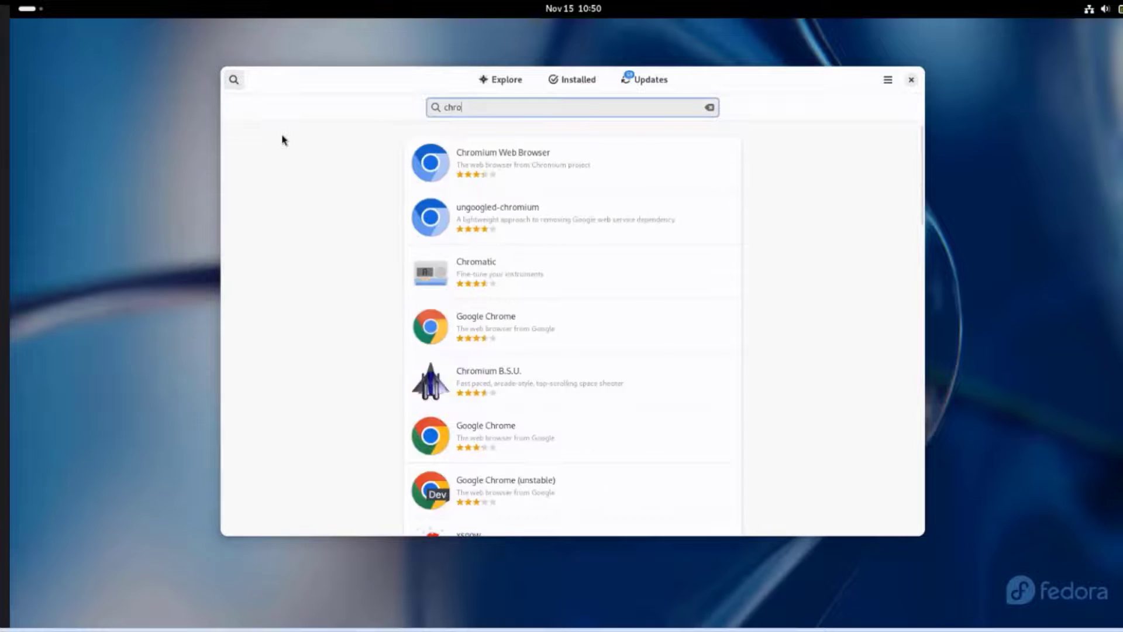
{"action": "left_click", "coordinate": [529, 228]}
{"action": "left_click", "coordinate": [790, 139]}
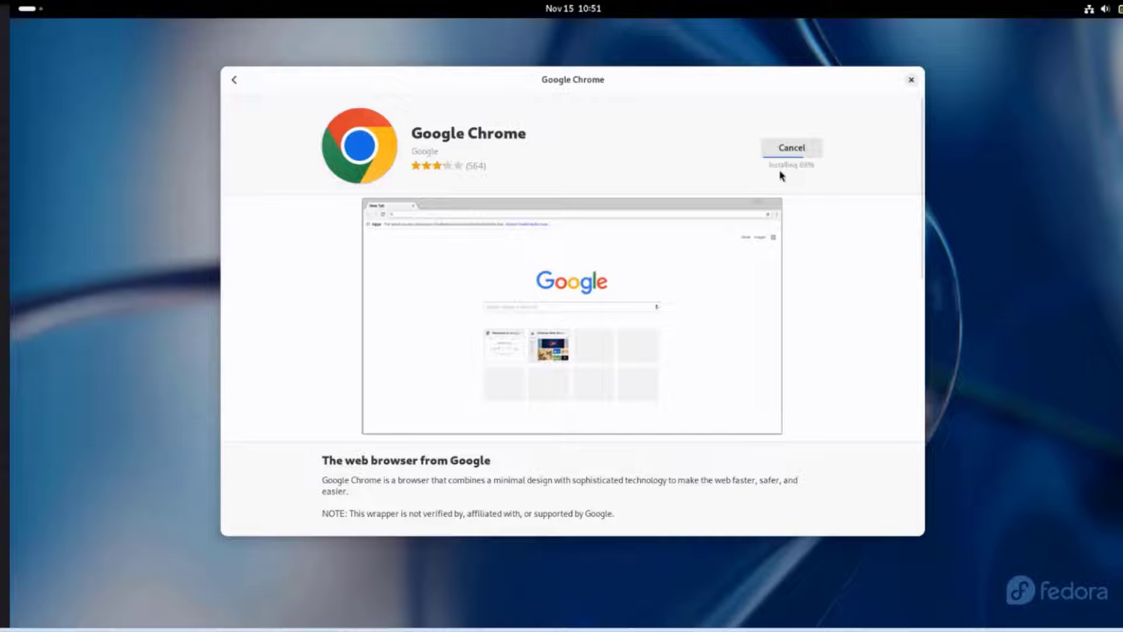
{"action": "left_click", "coordinate": [763, 140]}
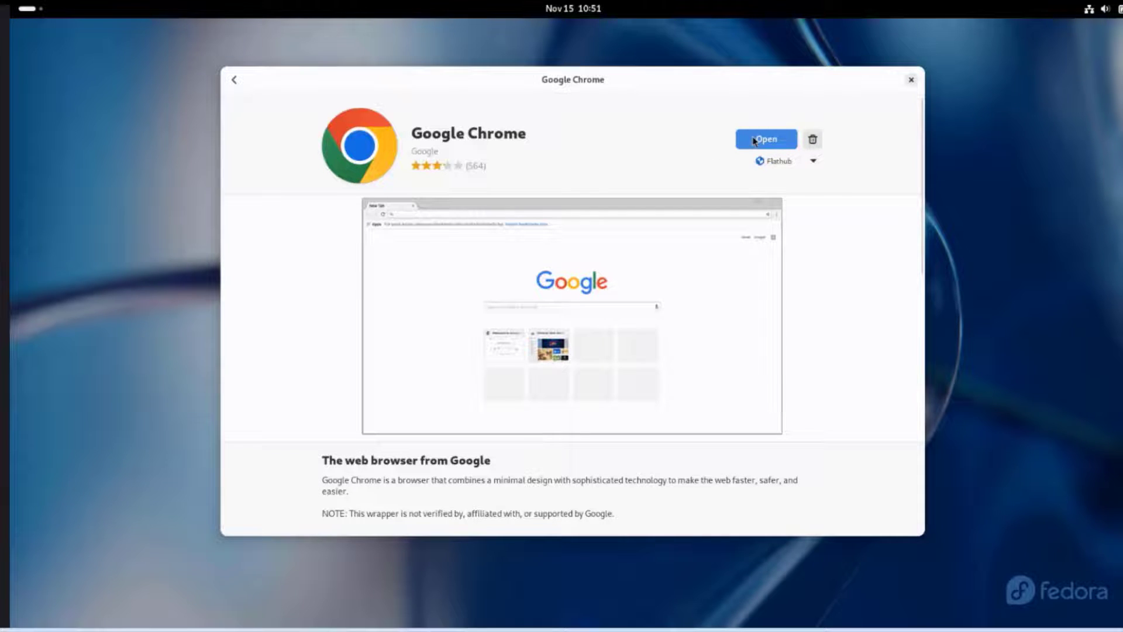
{"action": "left_click", "coordinate": [687, 375]}
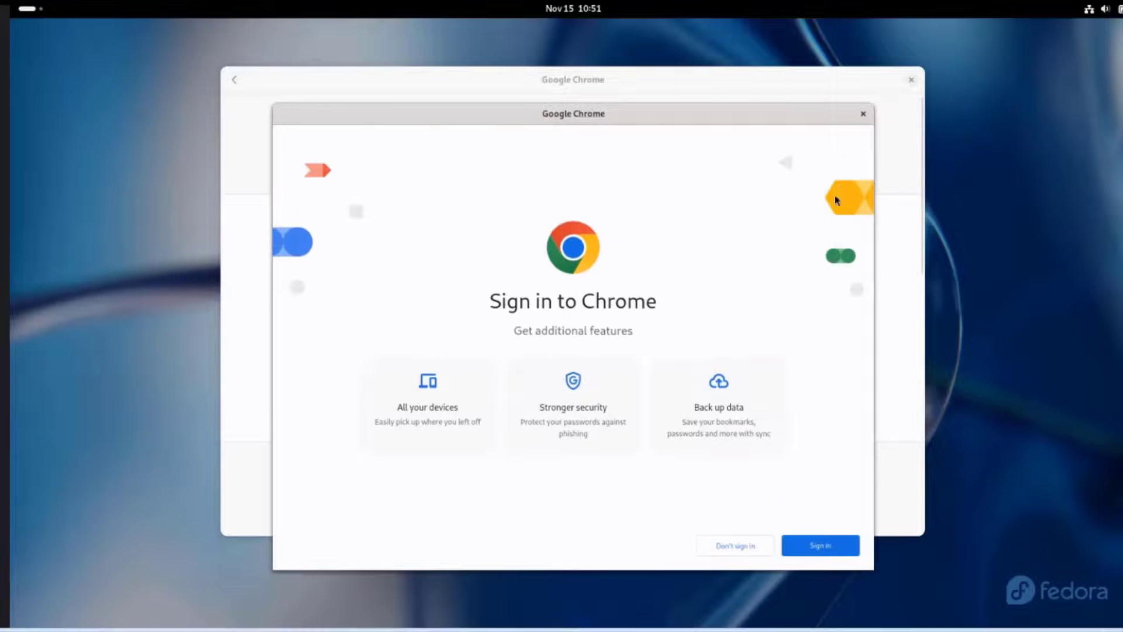
{"action": "left_click", "coordinate": [863, 113]}
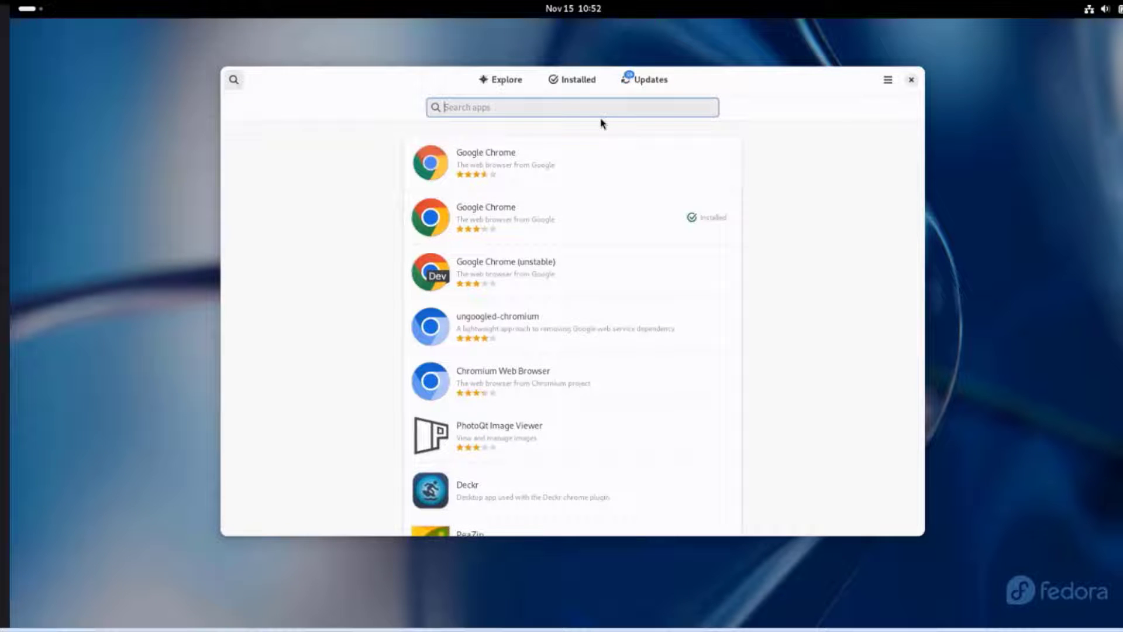
Step: Search 'discord' and start installing Discord from Flathub
{"action": "type", "text": "discord"}
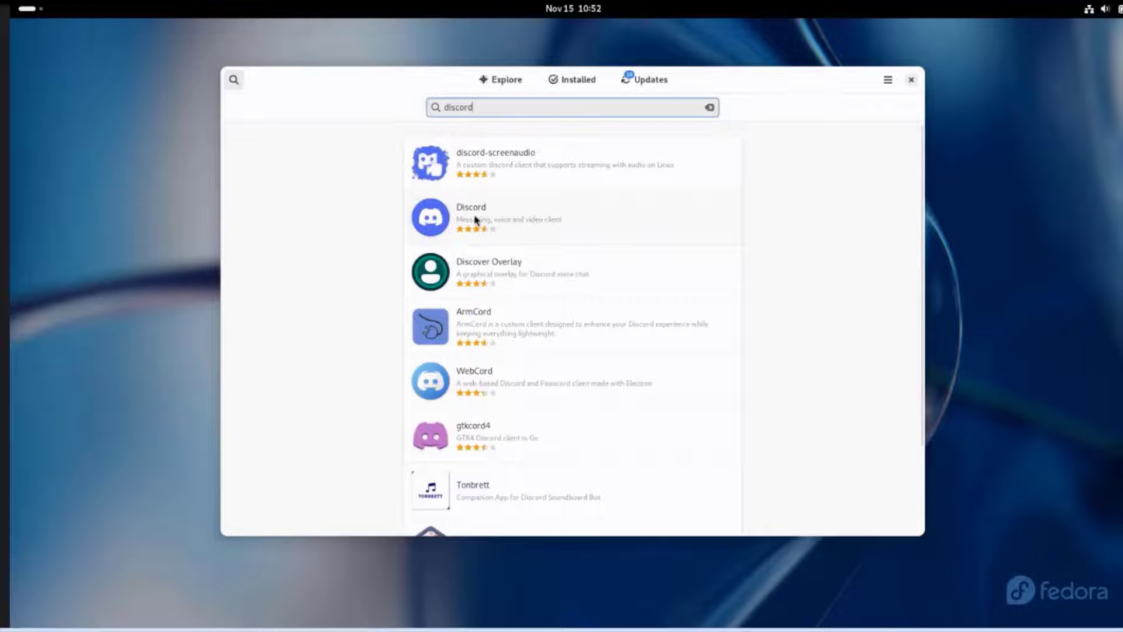
{"action": "left_click", "coordinate": [475, 220]}
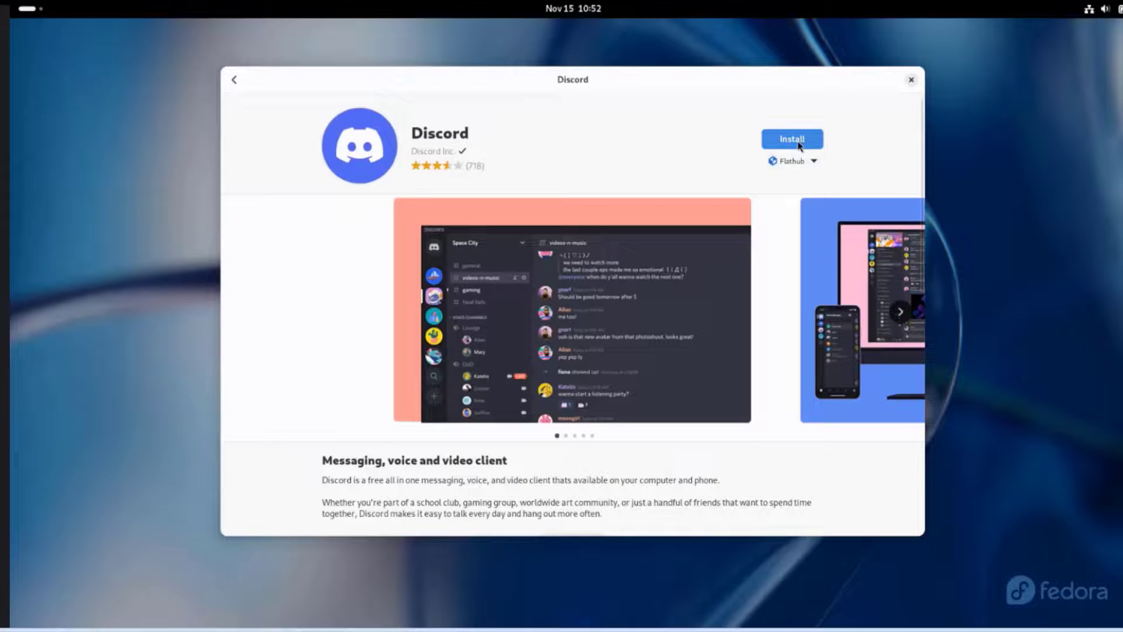
{"action": "left_click", "coordinate": [800, 145]}
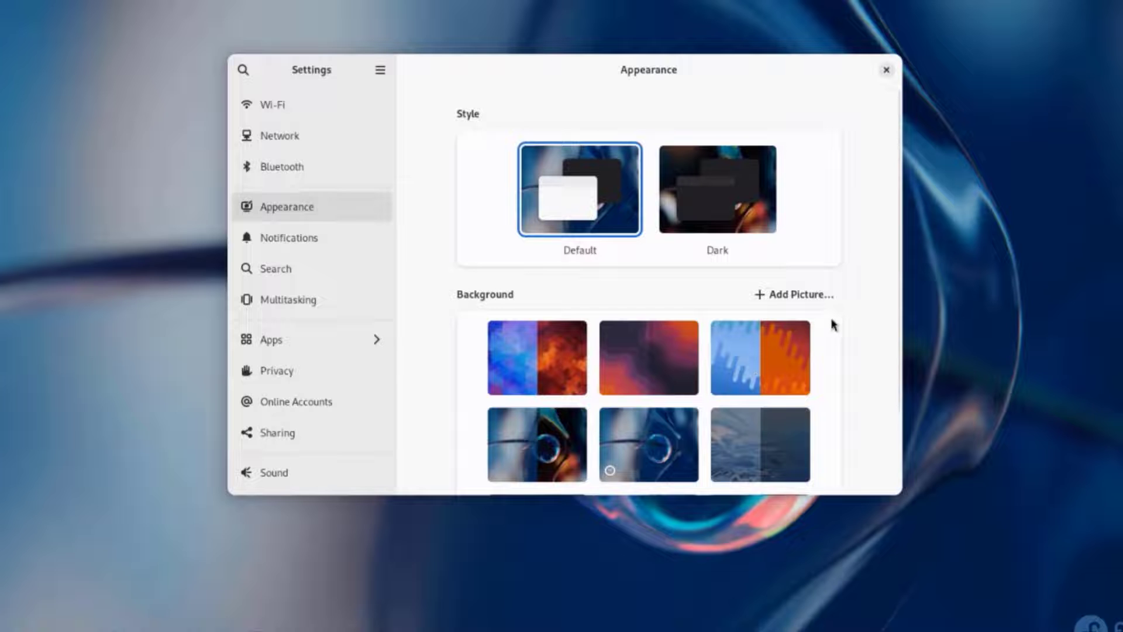
Step: Choose the purple swirling-ribbon wallpaper in the Background grid
{"action": "scroll", "coordinate": [819, 272], "scroll_direction": "down", "scroll_amount": 5}
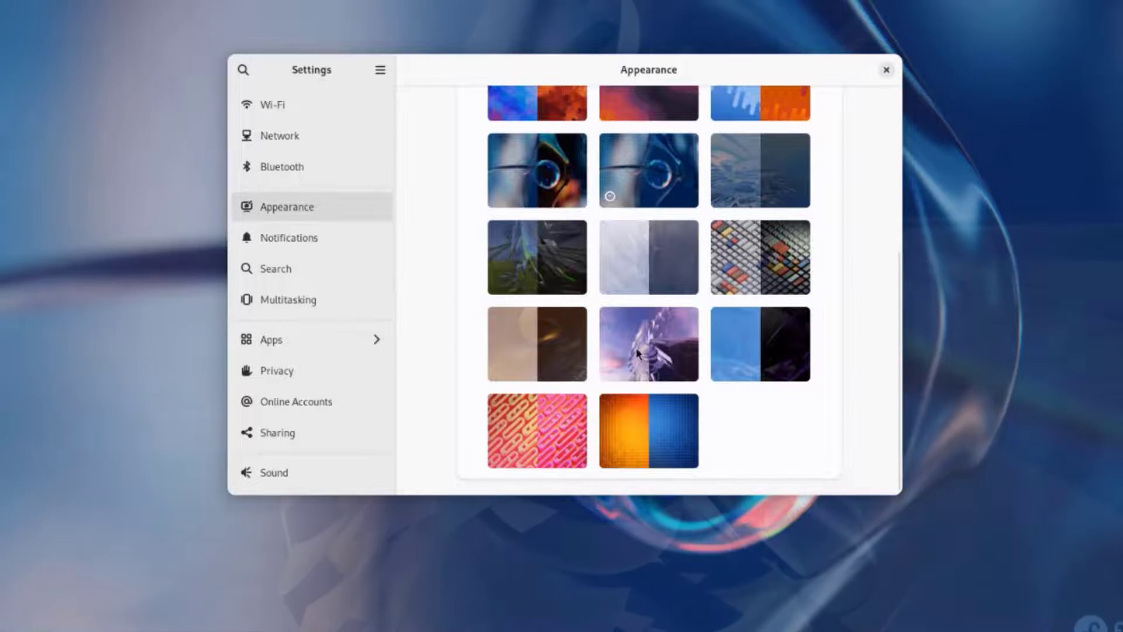
{"action": "left_click", "coordinate": [636, 347]}
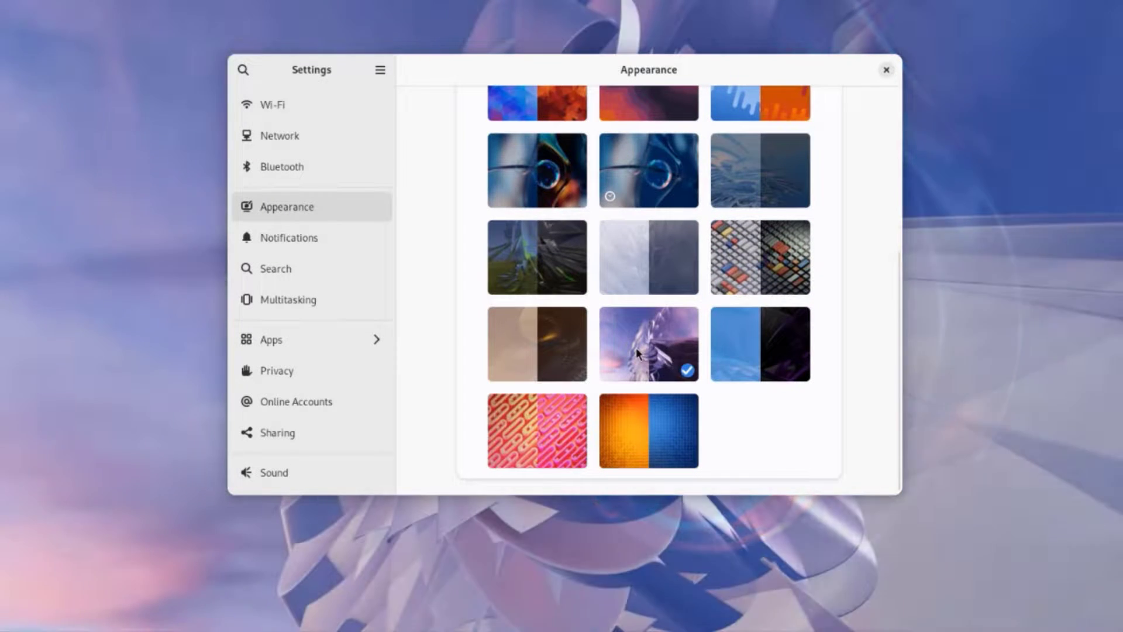
{"action": "scroll", "coordinate": [757, 240], "scroll_direction": "up", "scroll_amount": 5}
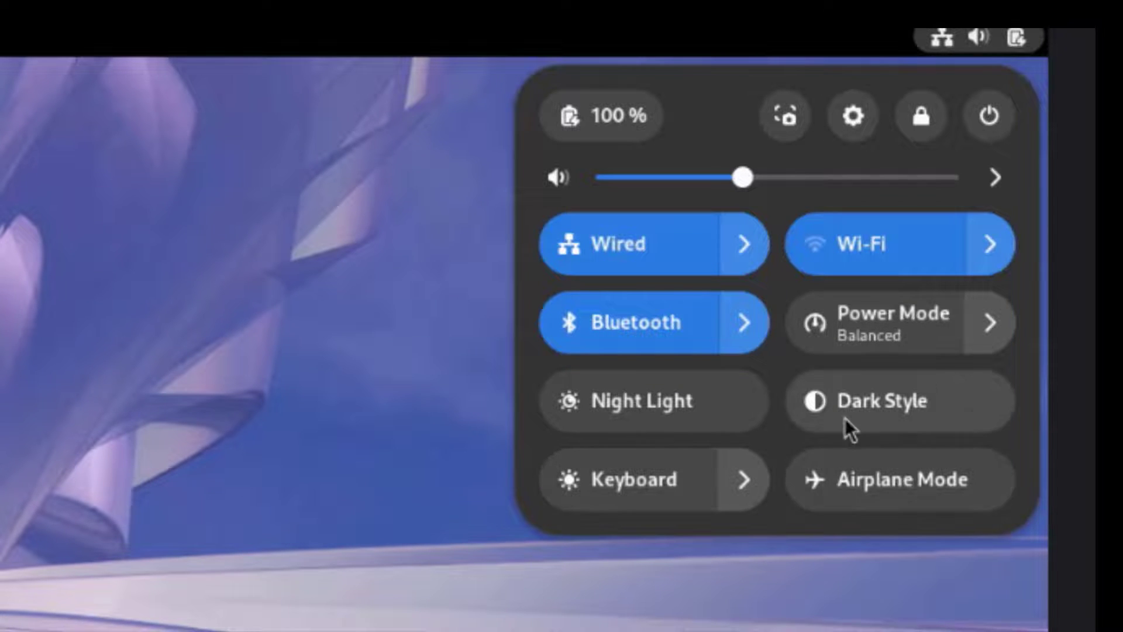
Step: Open Settings to the Users page and unlock it with the account password
{"action": "left_click", "coordinate": [853, 115]}
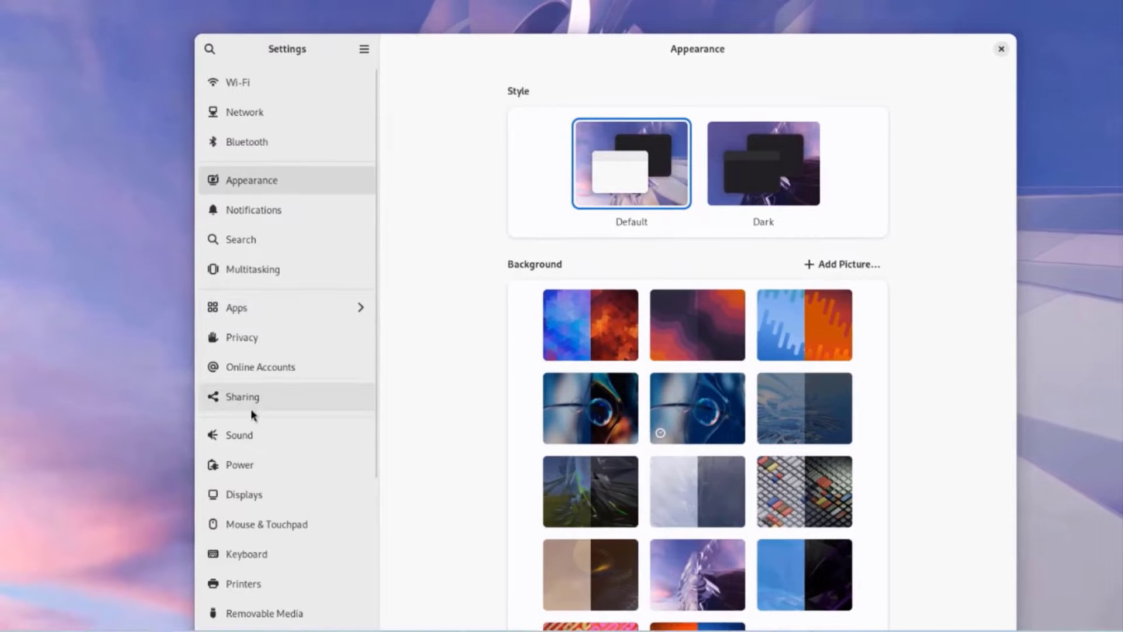
{"action": "scroll", "coordinate": [259, 421], "scroll_direction": "down", "scroll_amount": 5}
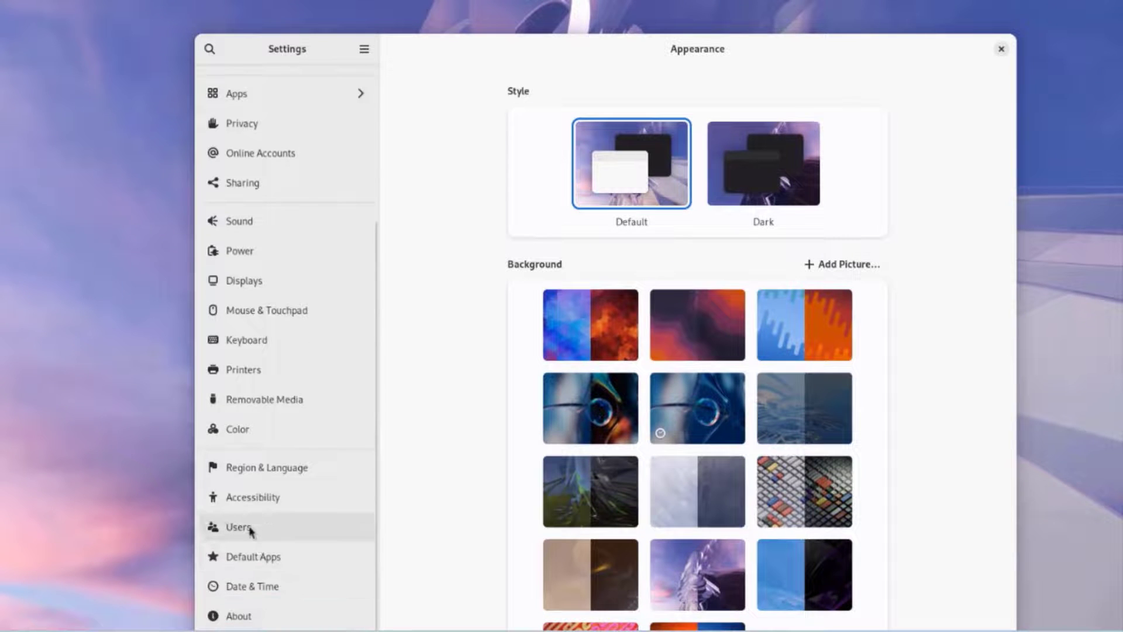
{"action": "left_click", "coordinate": [250, 529]}
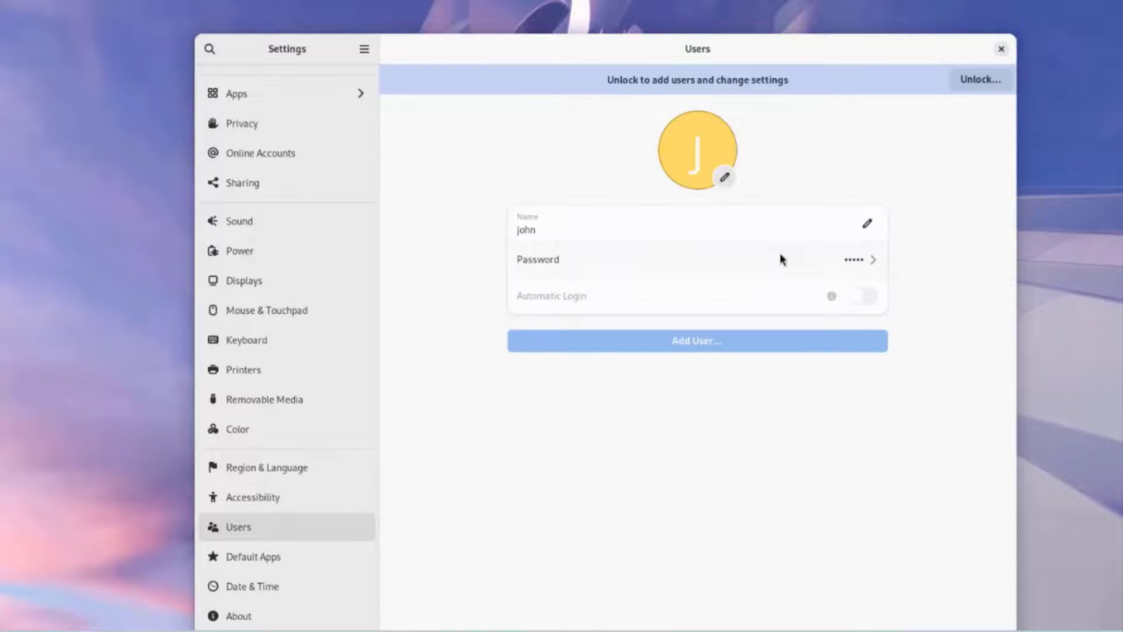
{"action": "left_click", "coordinate": [976, 87]}
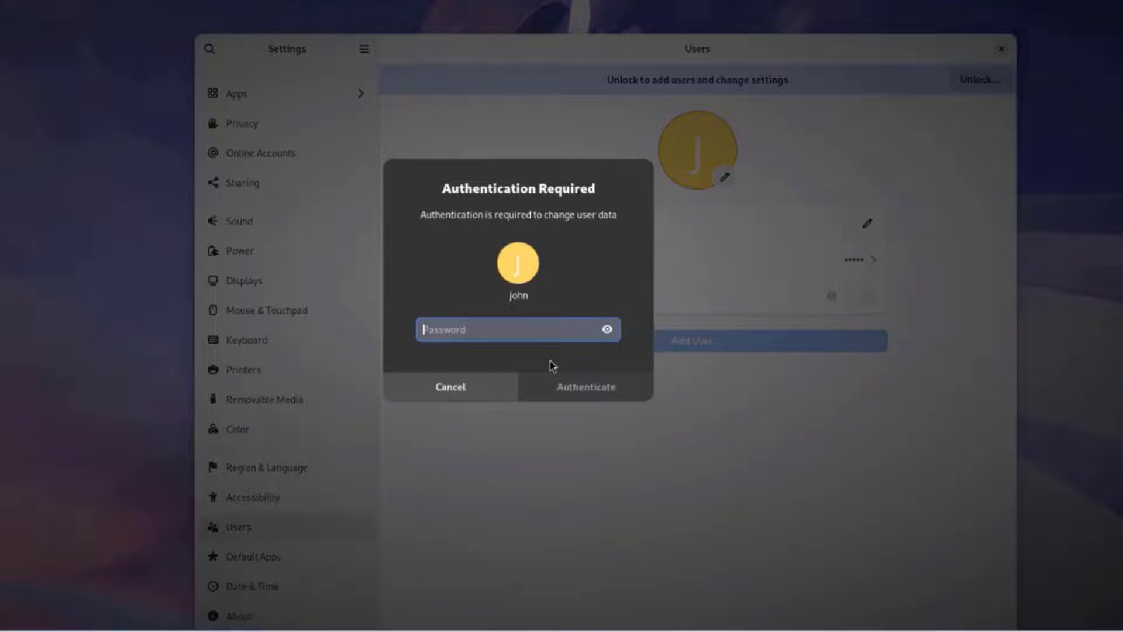
{"action": "type", "text": "•"}
{"action": "key", "text": "Return"}
Step: Start adding a new user, enter a name, then cancel without creating it
{"action": "left_click", "coordinate": [663, 318]}
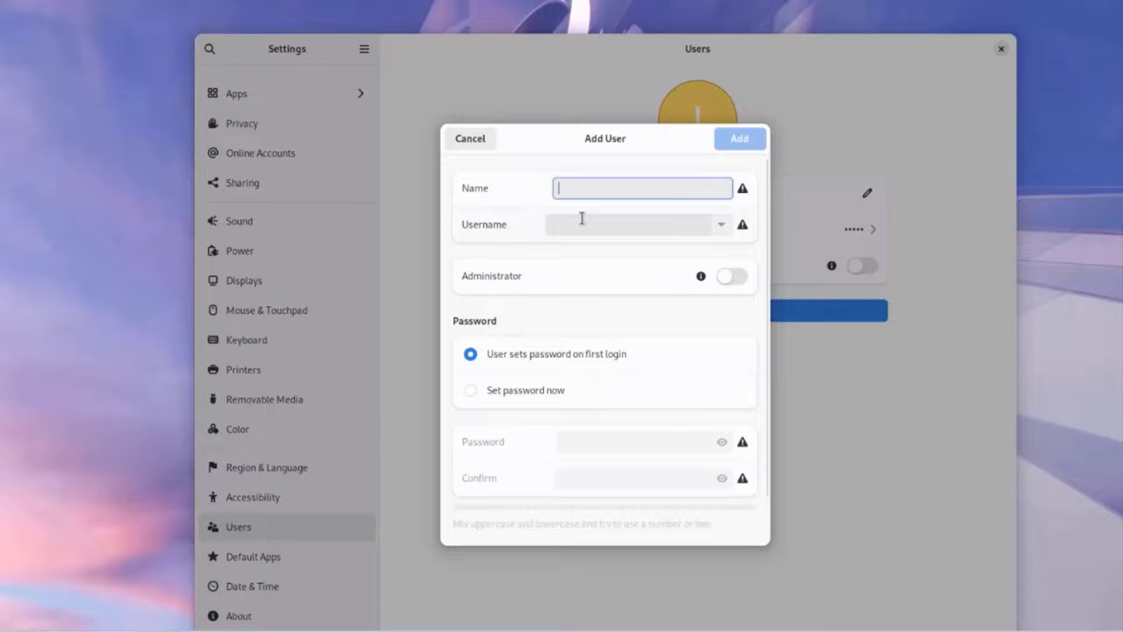
{"action": "type", "text": "fred"}
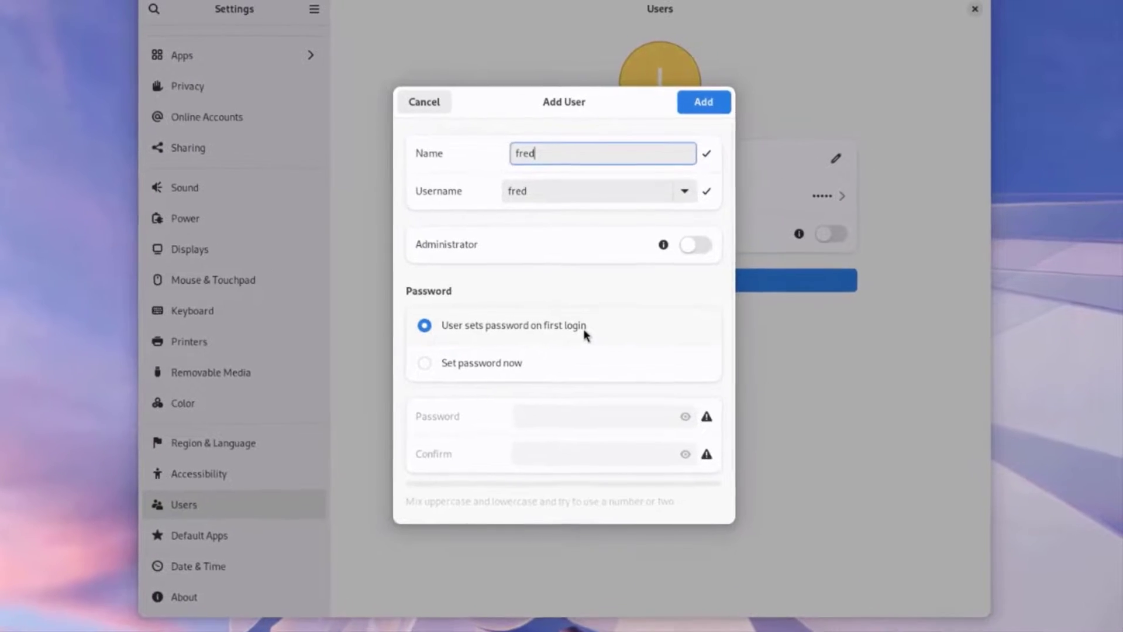
{"action": "key", "text": "Escape"}
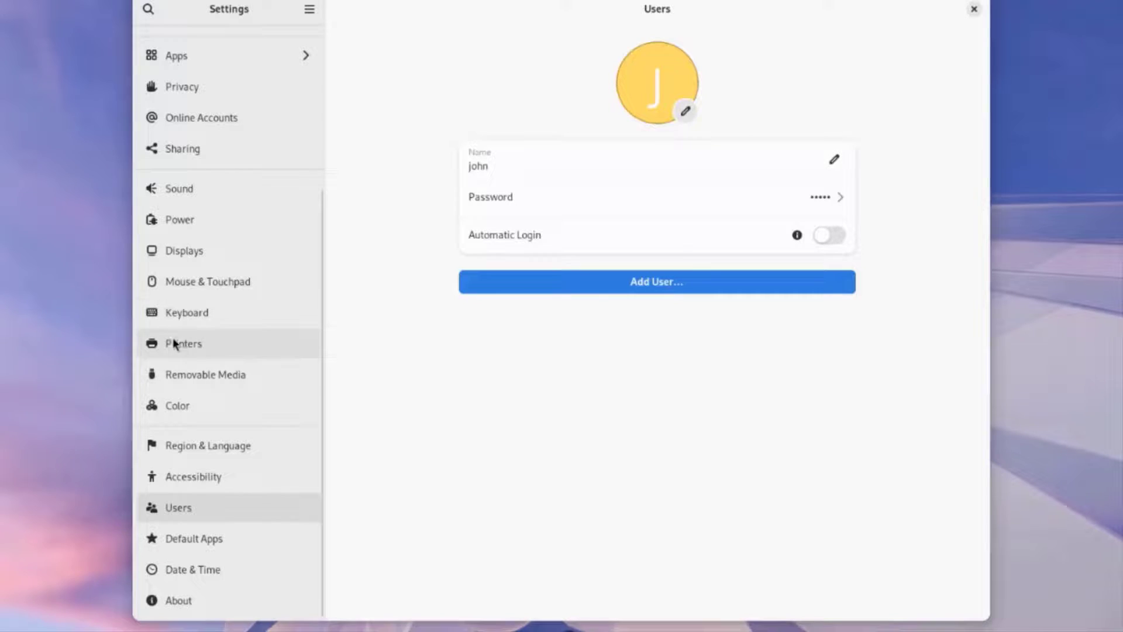
Step: Go through Printers to the Apps page in Settings
{"action": "left_click", "coordinate": [174, 340]}
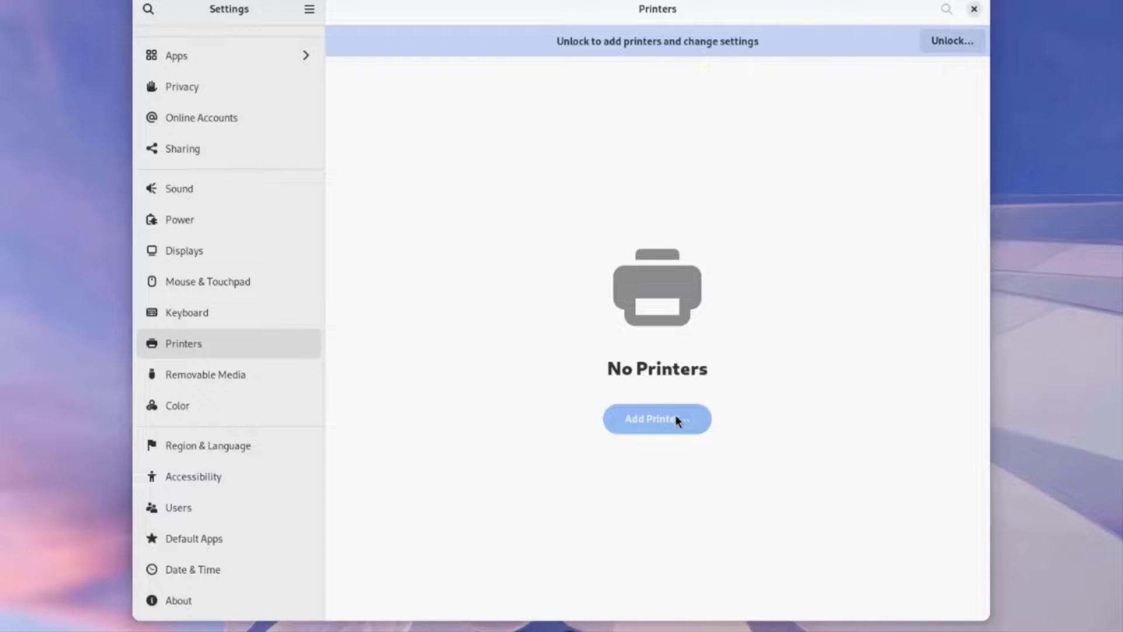
{"action": "scroll", "coordinate": [199, 281], "scroll_direction": "up", "scroll_amount": 5}
{"action": "left_click", "coordinate": [181, 279]}
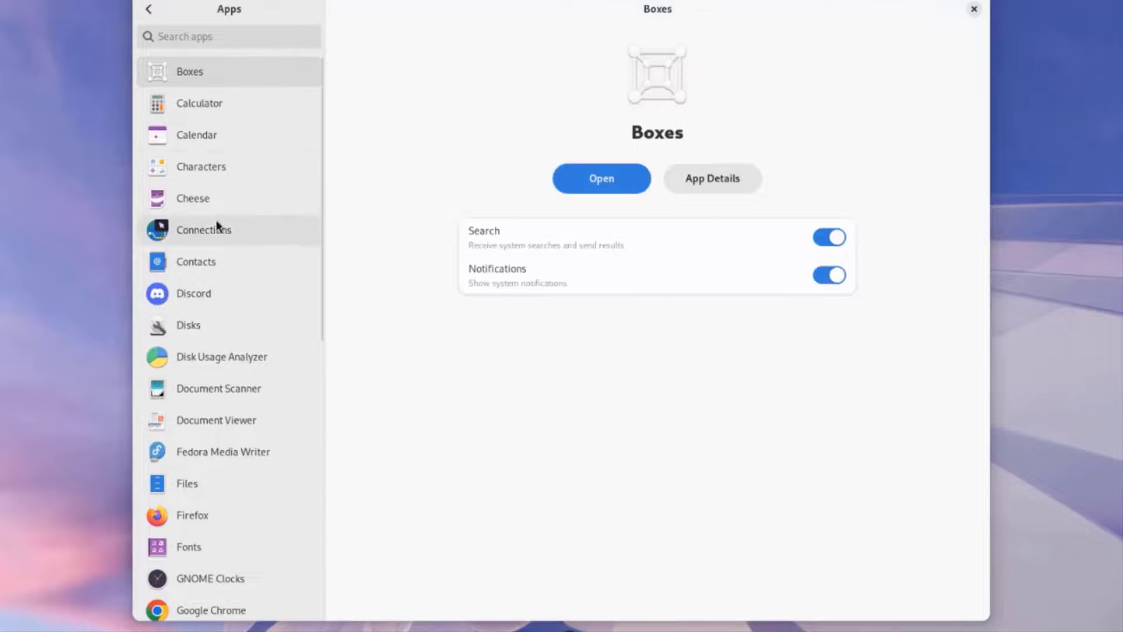
{"action": "scroll", "coordinate": [187, 328], "scroll_direction": "down", "scroll_amount": 2}
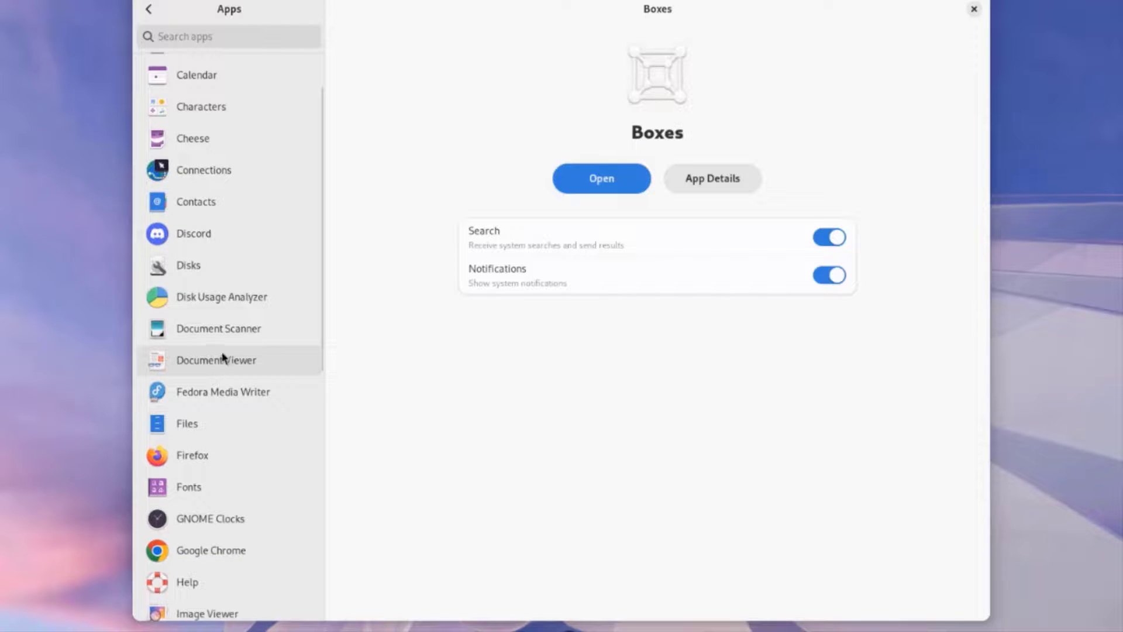
Step: Review settings for Contacts, Disk Usage Analyzer, Document Scanner, Document Viewer, Fedora Media Writer and Files
{"action": "left_click", "coordinate": [199, 214]}
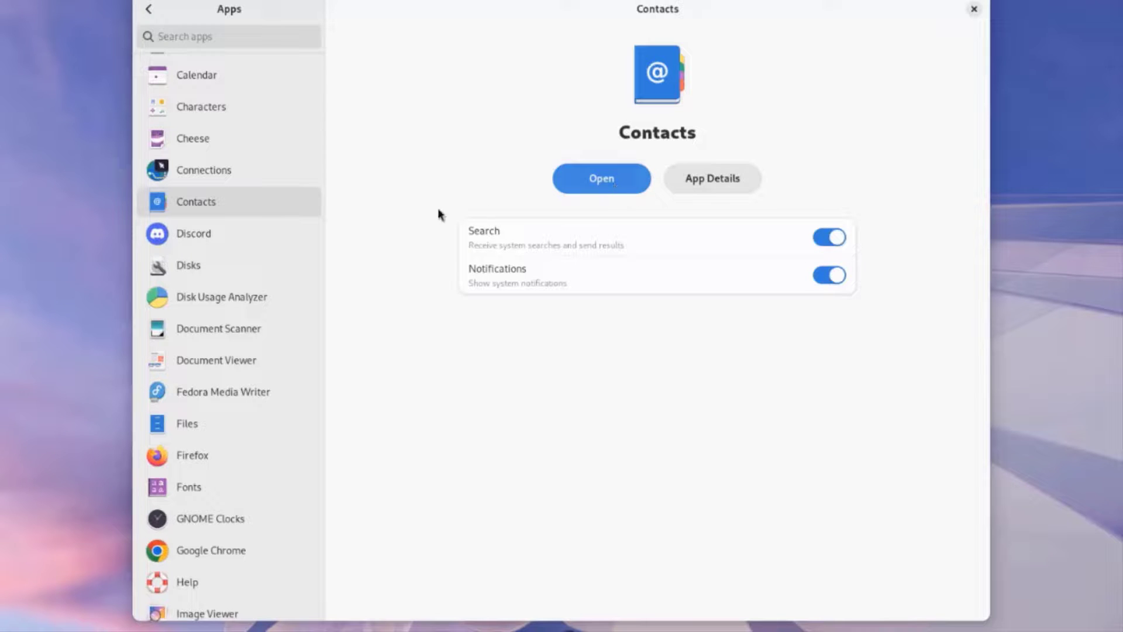
{"action": "left_click", "coordinate": [253, 299]}
{"action": "left_click", "coordinate": [235, 331]}
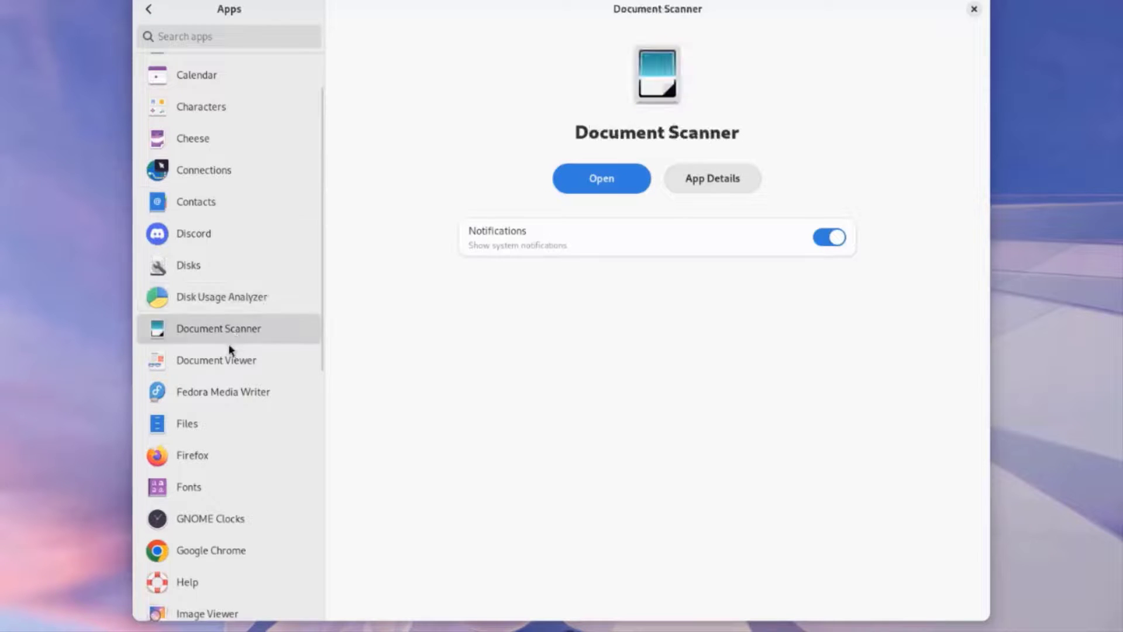
{"action": "left_click", "coordinate": [221, 367]}
{"action": "left_click", "coordinate": [204, 395]}
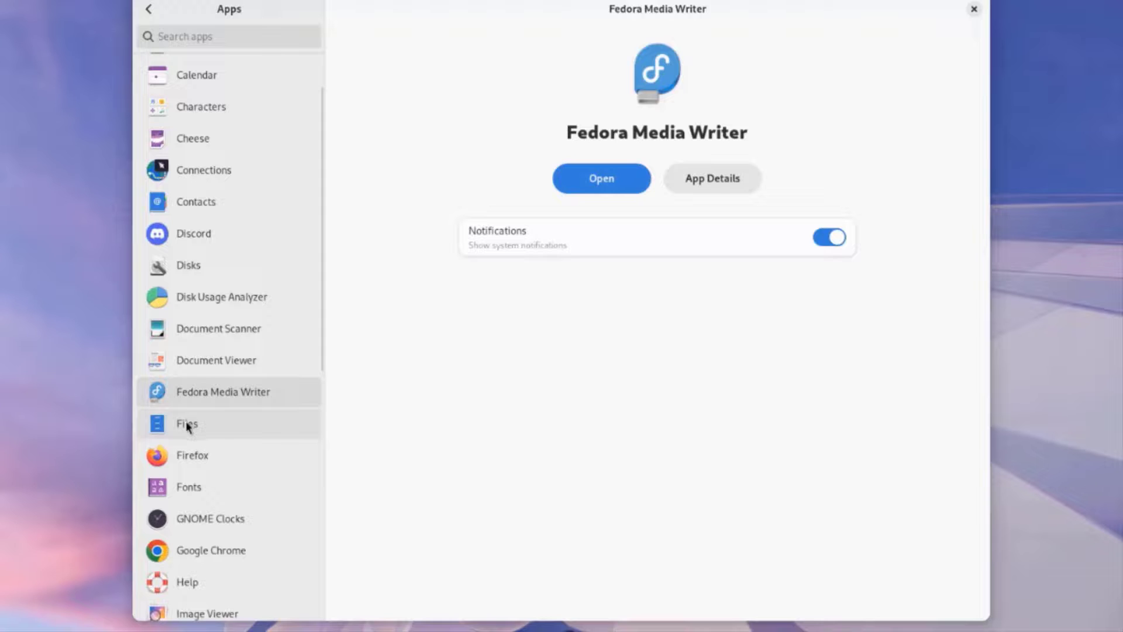
{"action": "left_click", "coordinate": [193, 421]}
{"action": "scroll", "coordinate": [194, 457], "scroll_direction": "down", "scroll_amount": 5}
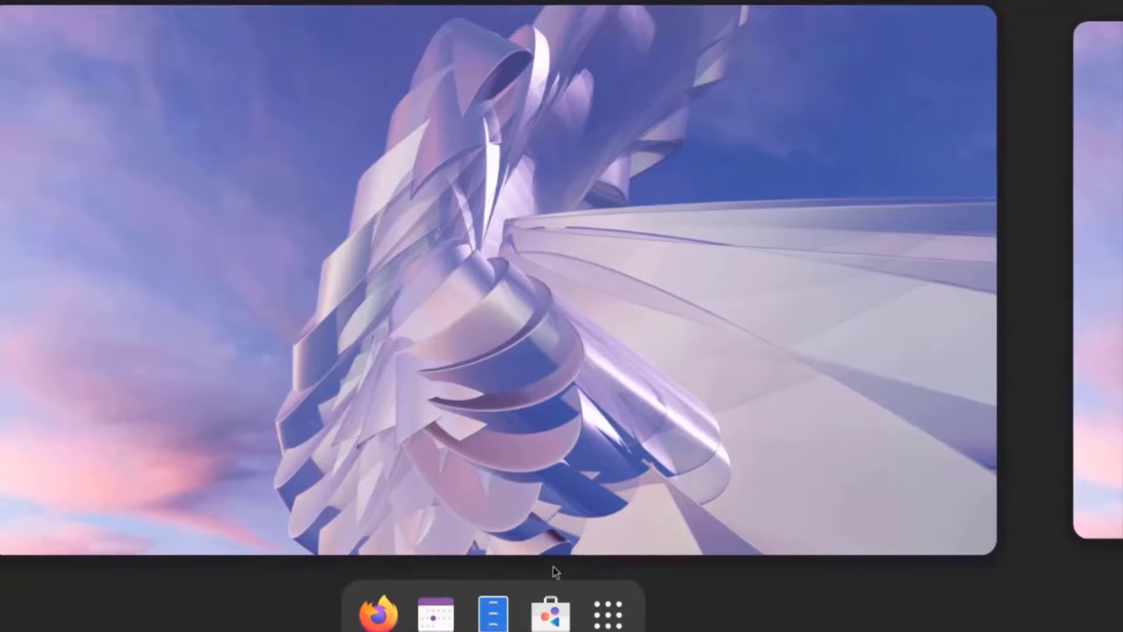
{"action": "left_click", "coordinate": [551, 611]}
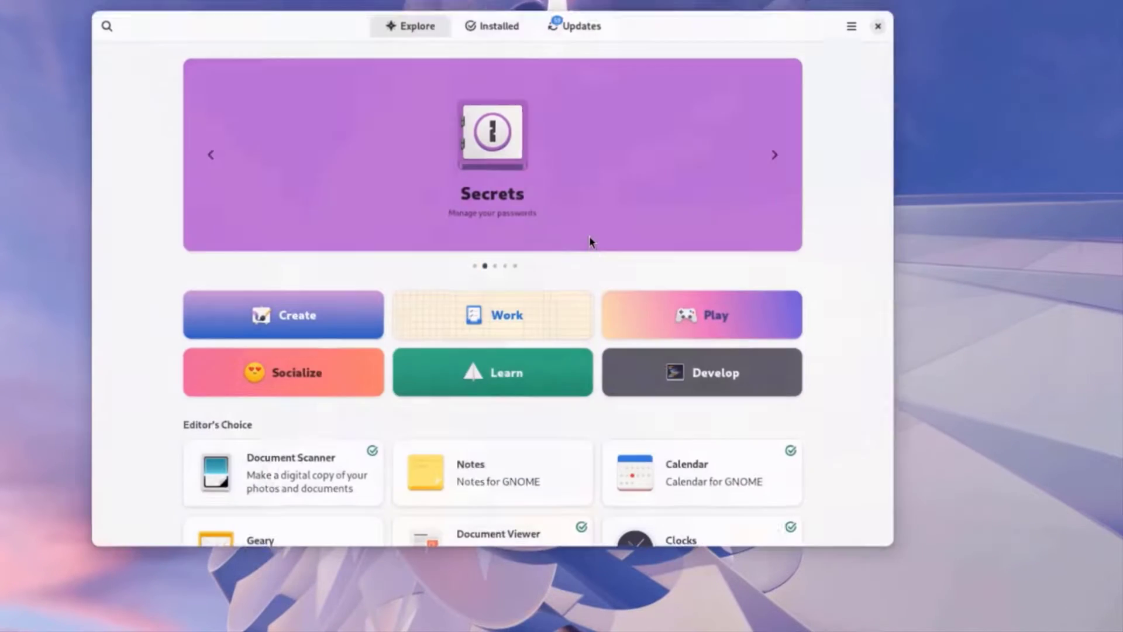
{"action": "left_click", "coordinate": [585, 13]}
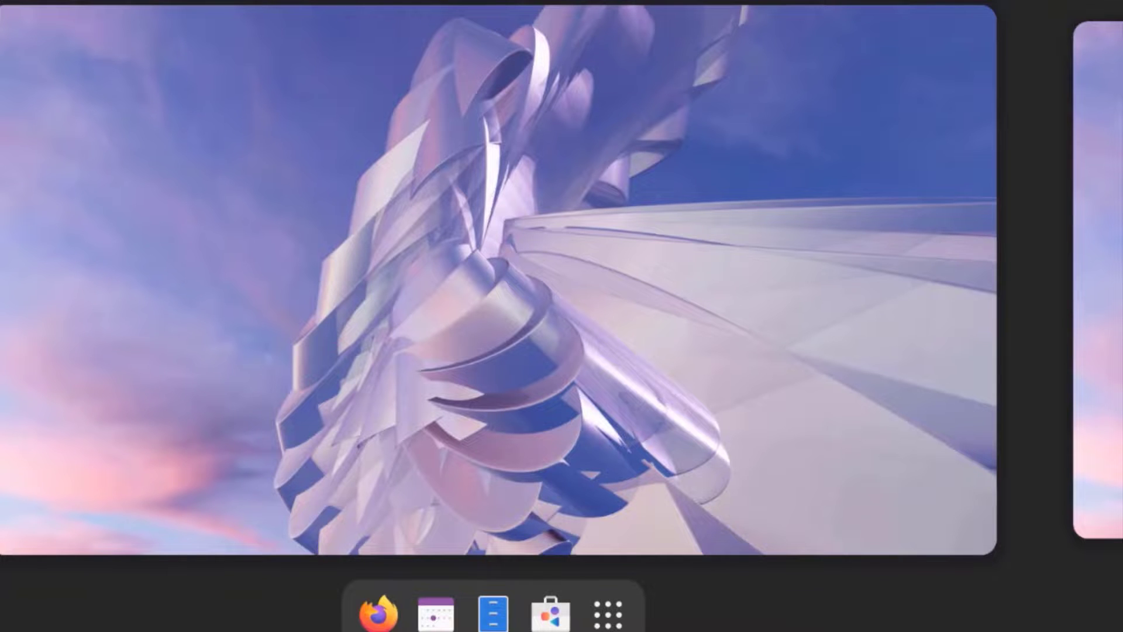
Step: Open Terminal and run 'sudo yum check-update', authenticating with the password
{"action": "type", "text": "ter"}
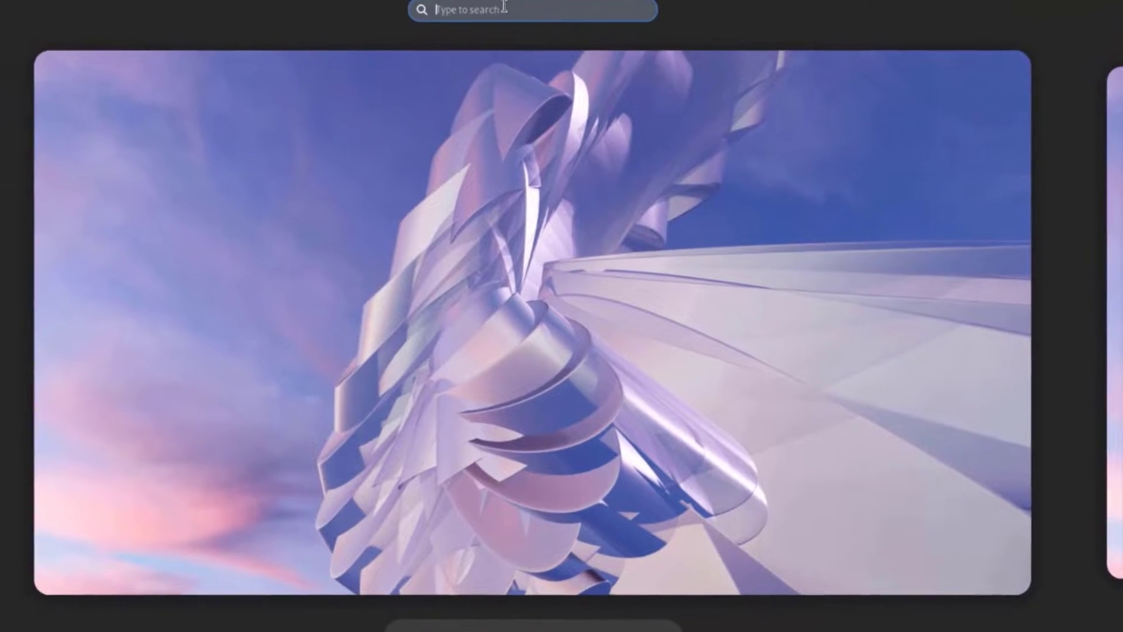
{"action": "type", "text": "m"}
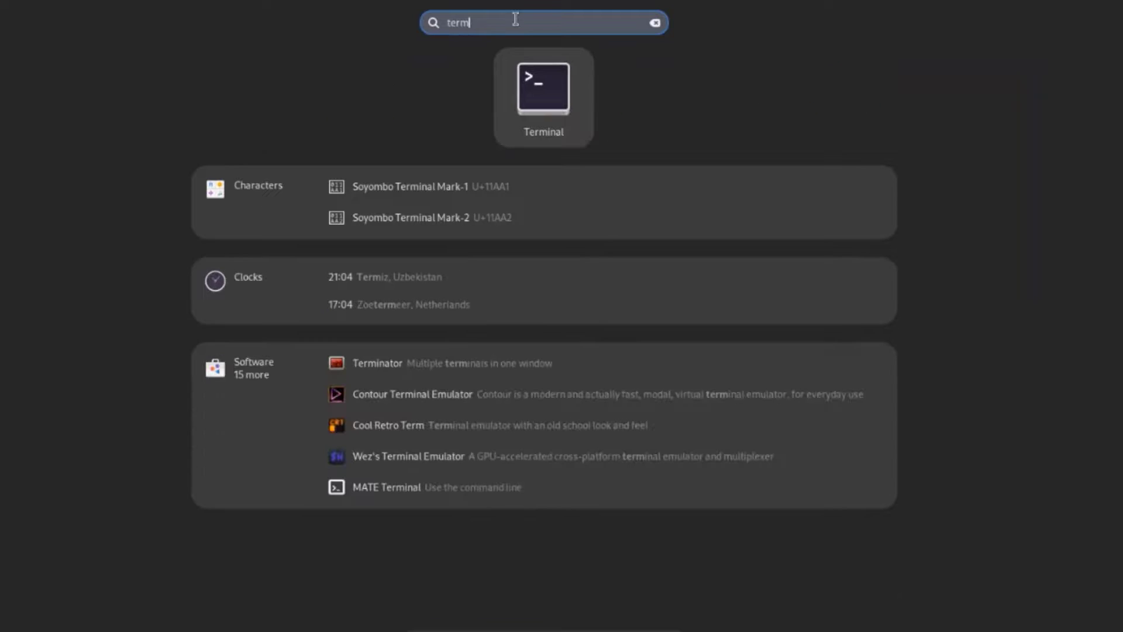
{"action": "left_click", "coordinate": [528, 100]}
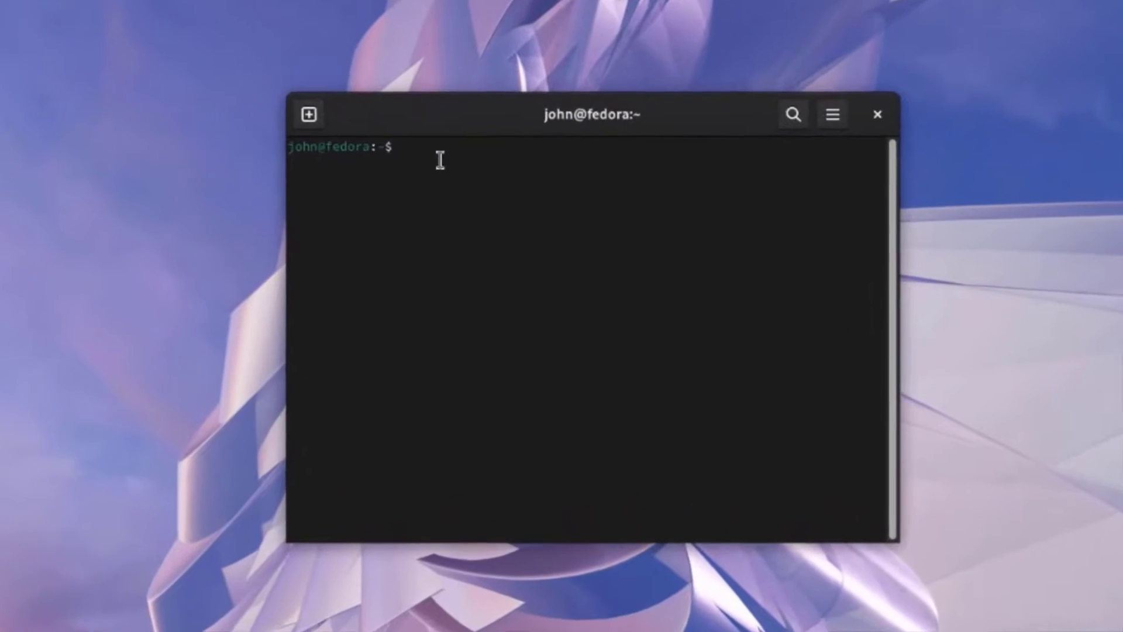
{"action": "type", "text": "sudo"}
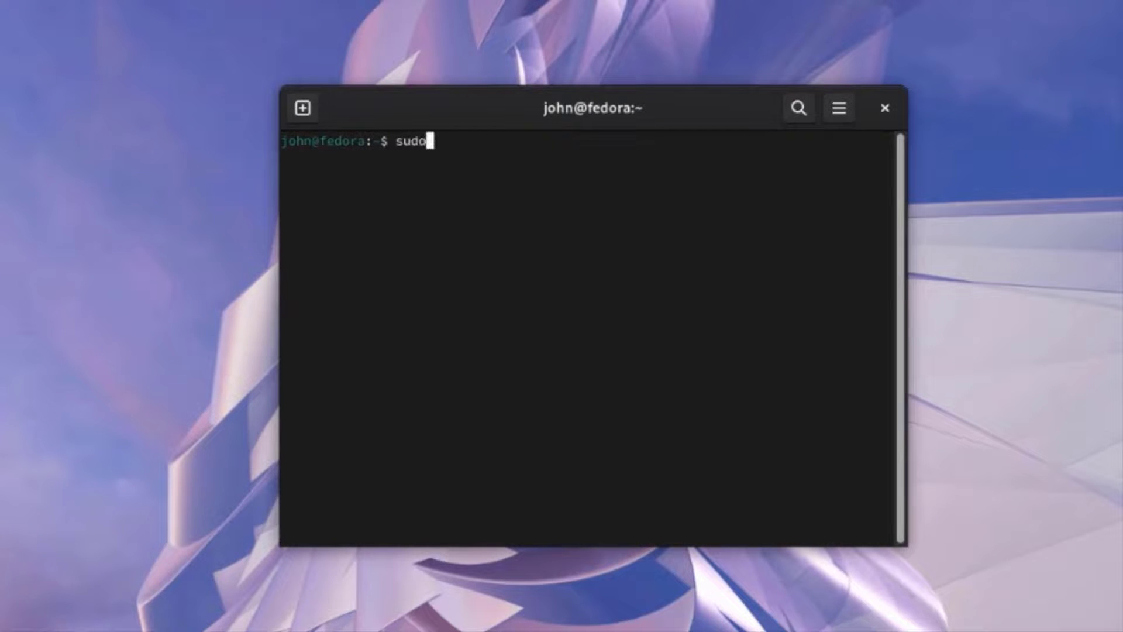
{"action": "type", "text": " yum check-update"}
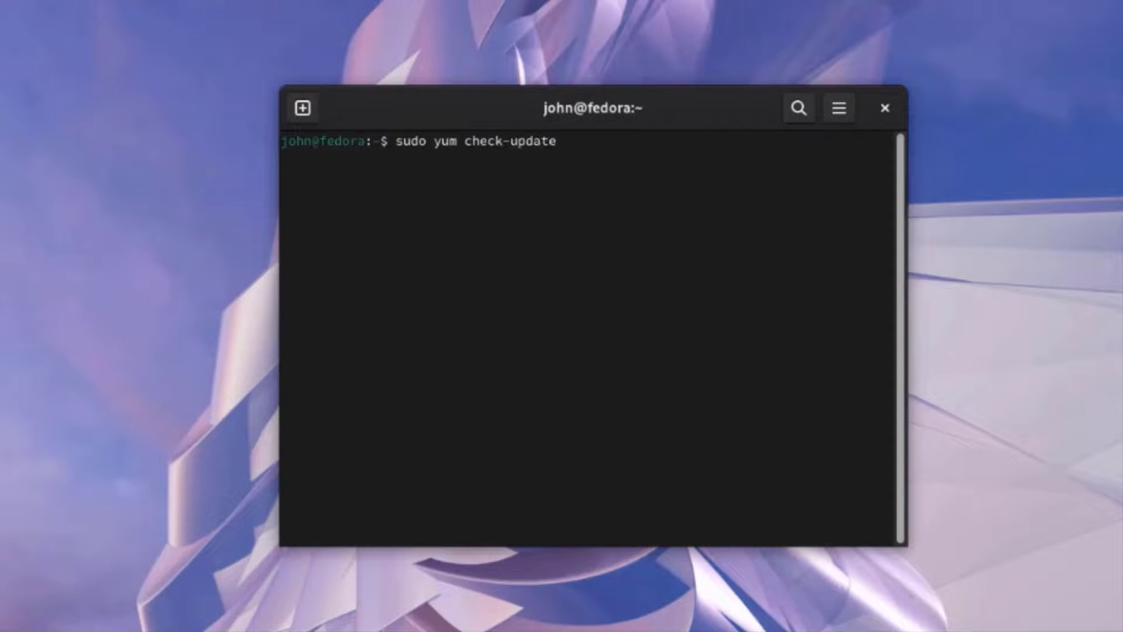
{"action": "key", "text": "Return"}
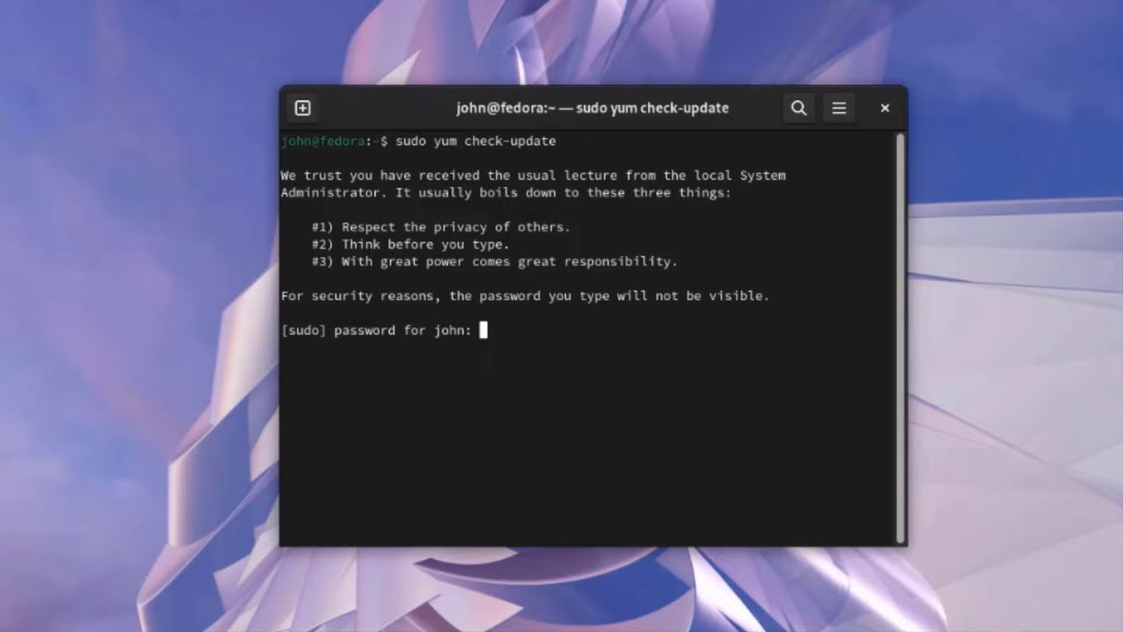
{"action": "key", "text": "Return"}
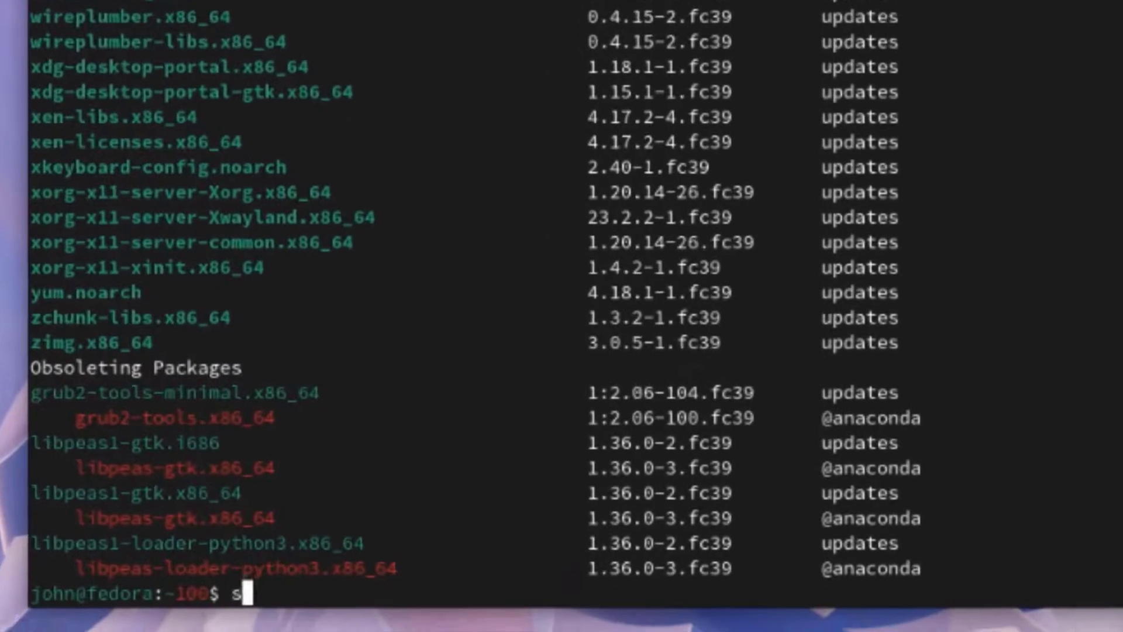
Step: Run 'sudo yum update', confirming the transaction and the Fedora 39 key import
{"action": "type", "text": "sudo yum update"}
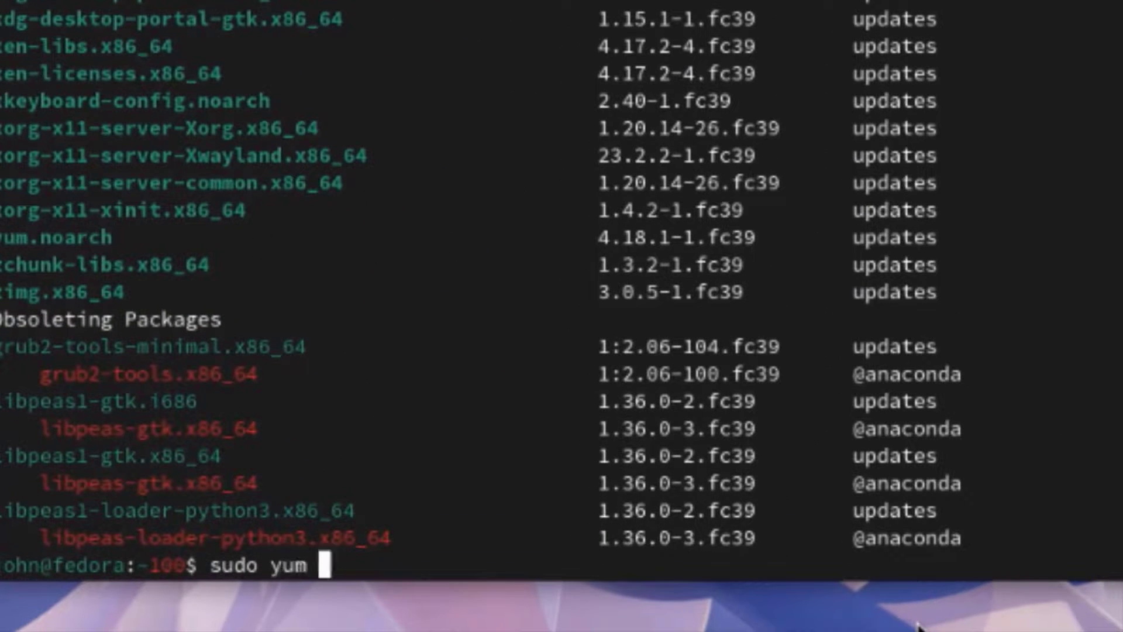
{"action": "key", "text": "Return"}
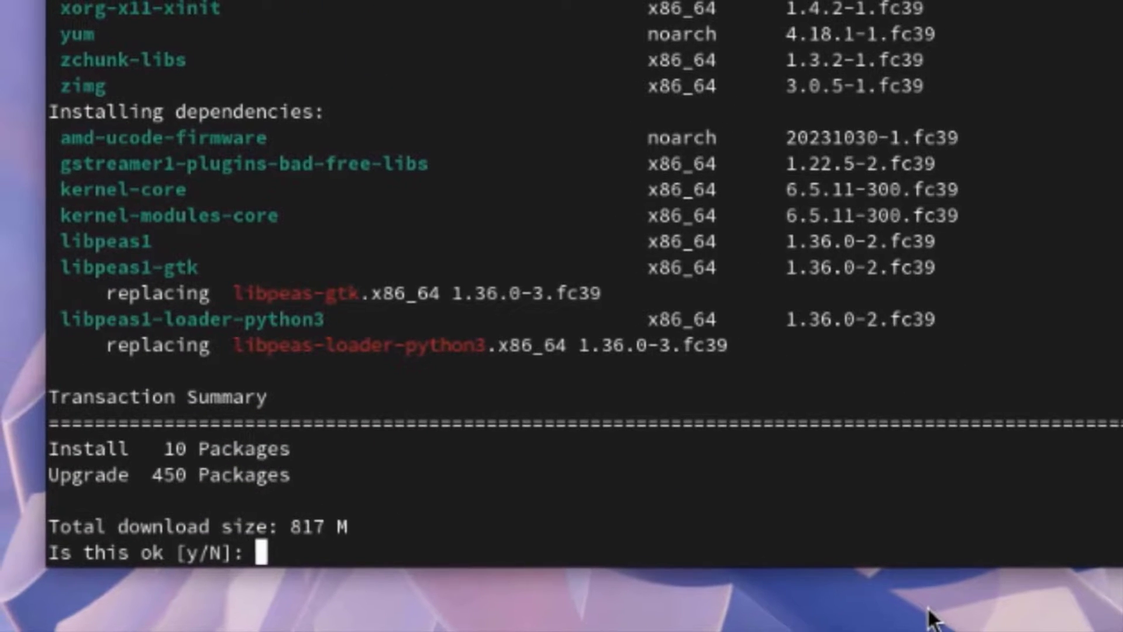
{"action": "type", "text": "y"}
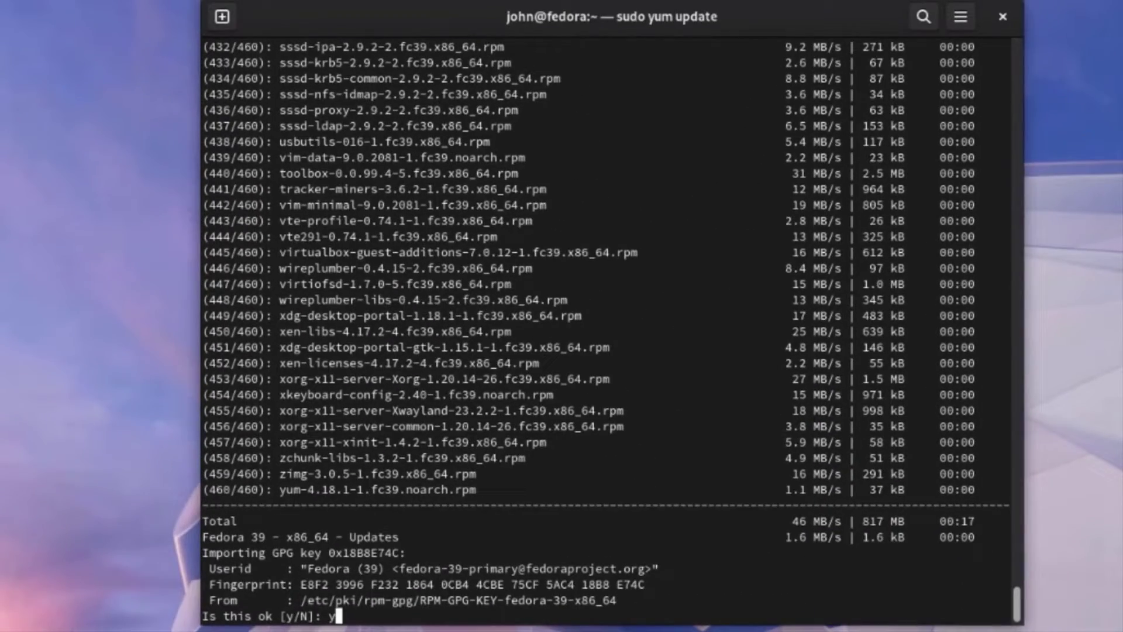
{"action": "key", "text": "Return"}
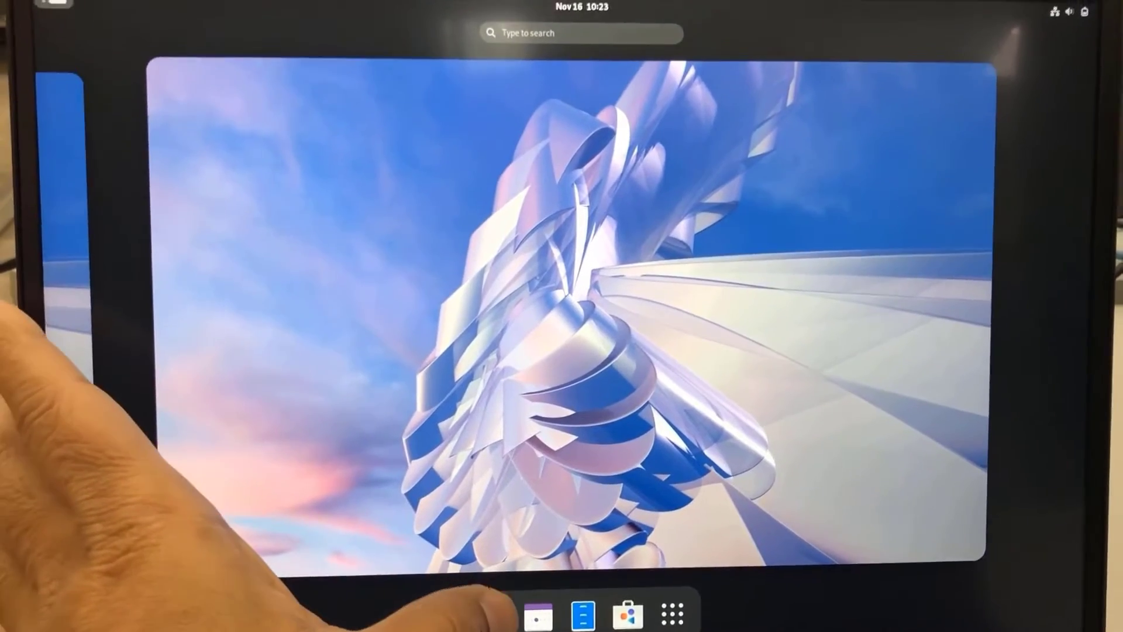
Step: Launch Firefox on the Amazon home page, then show the full grid of installed apps
{"action": "left_click", "coordinate": [490, 619]}
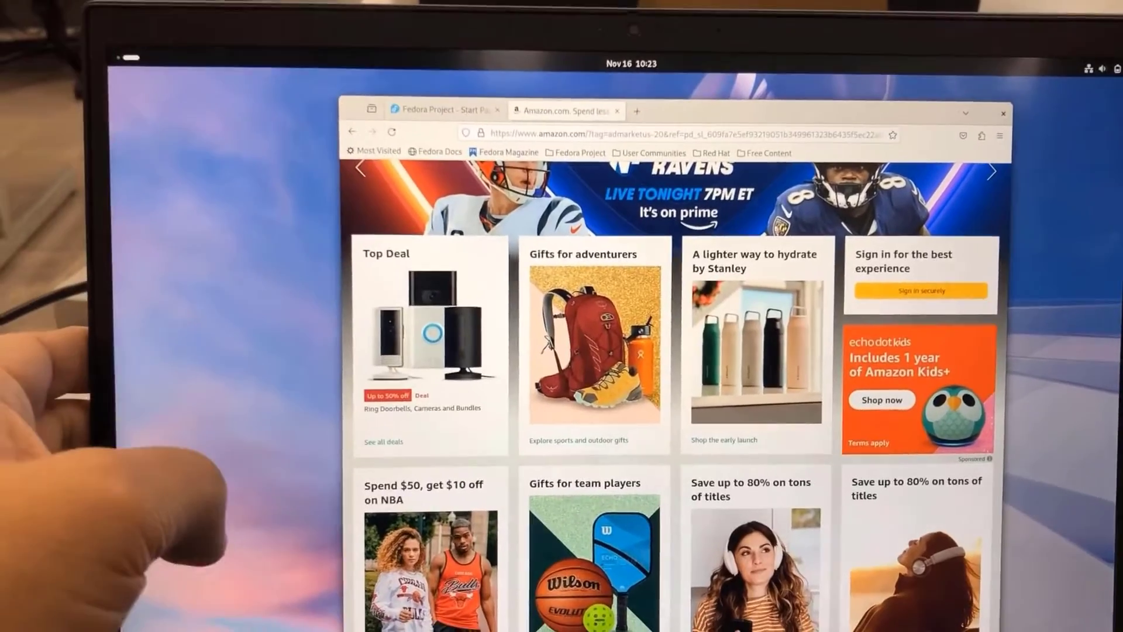
{"action": "key", "text": "super"}
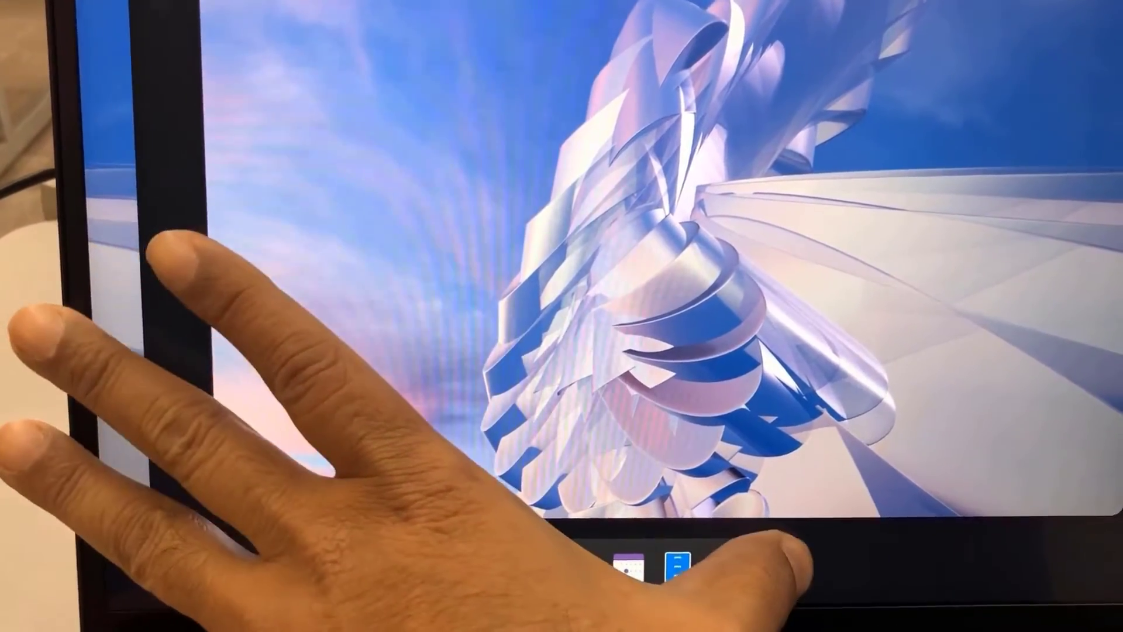
{"action": "left_click", "coordinate": [776, 568]}
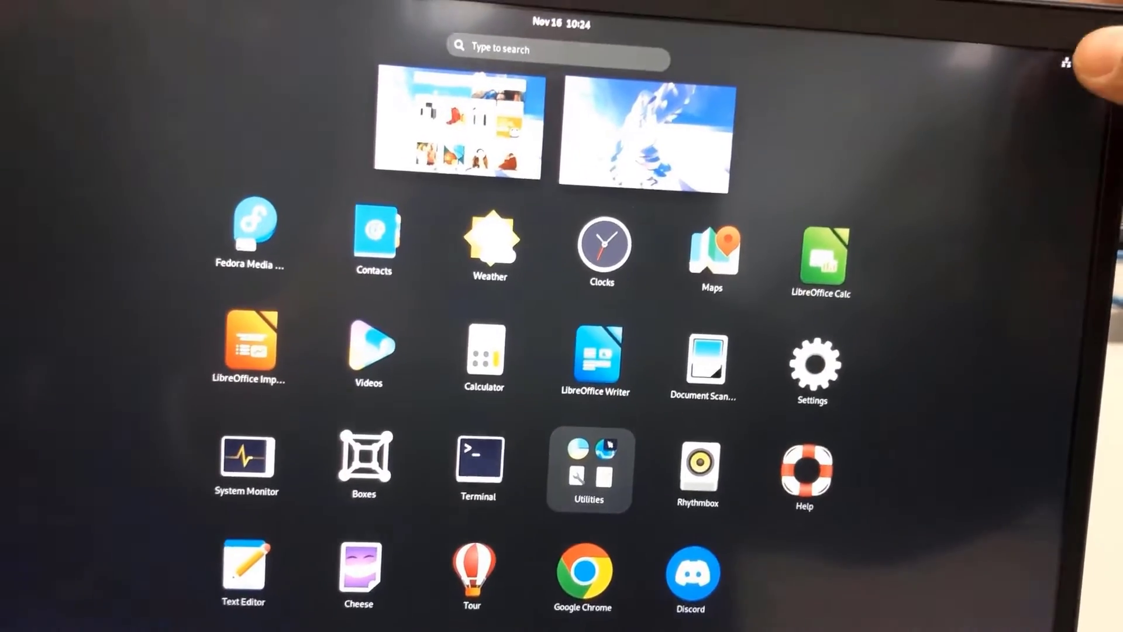
Step: Check quick settings, then launch Google Chrome onto its welcome page and return to the overview
{"action": "left_click", "coordinate": [1065, 62]}
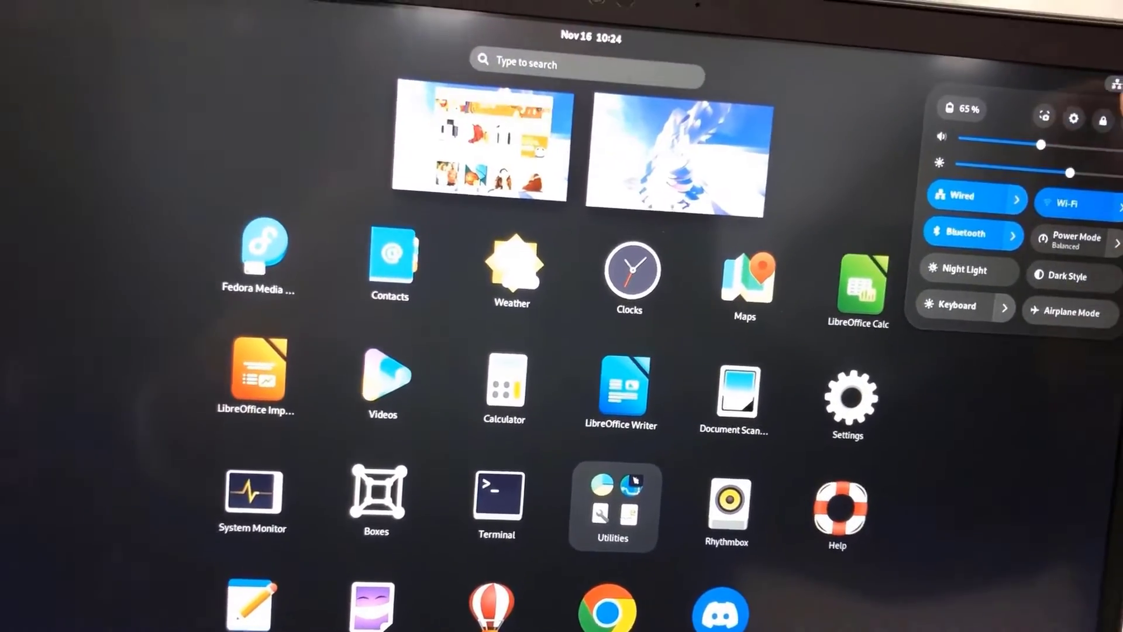
{"action": "left_click", "coordinate": [1047, 410]}
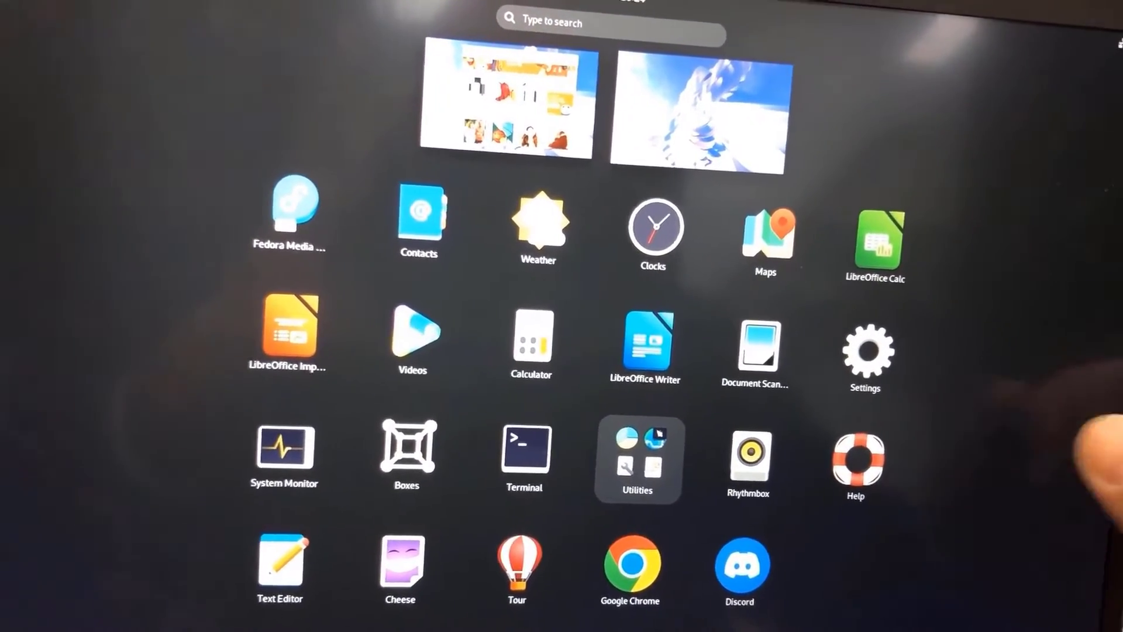
{"action": "left_click", "coordinate": [620, 564]}
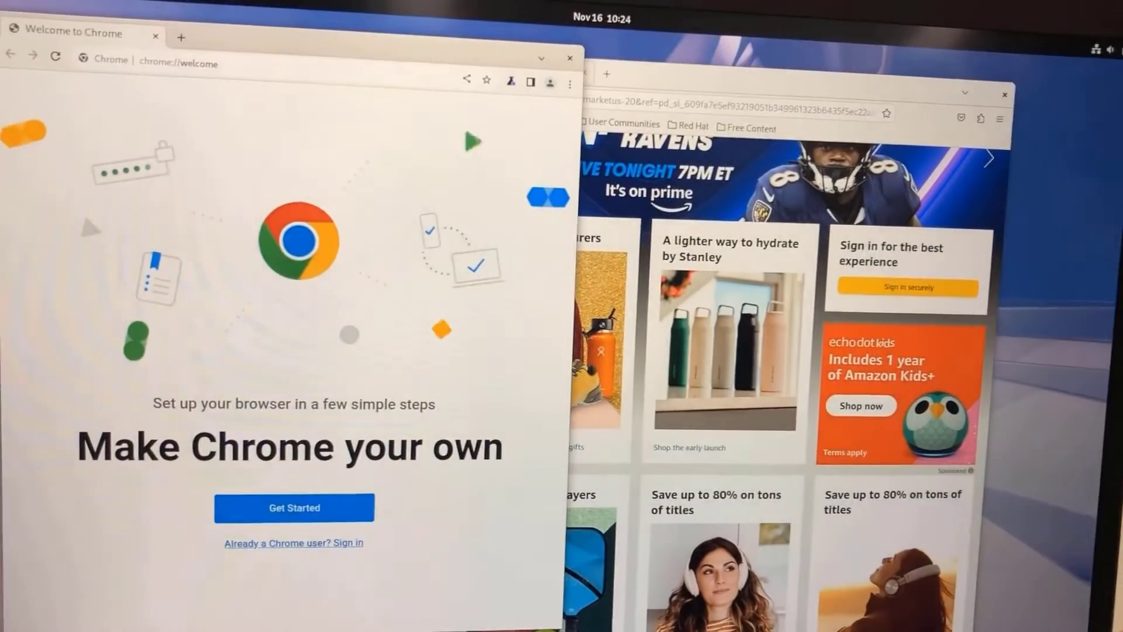
{"action": "key", "text": "super"}
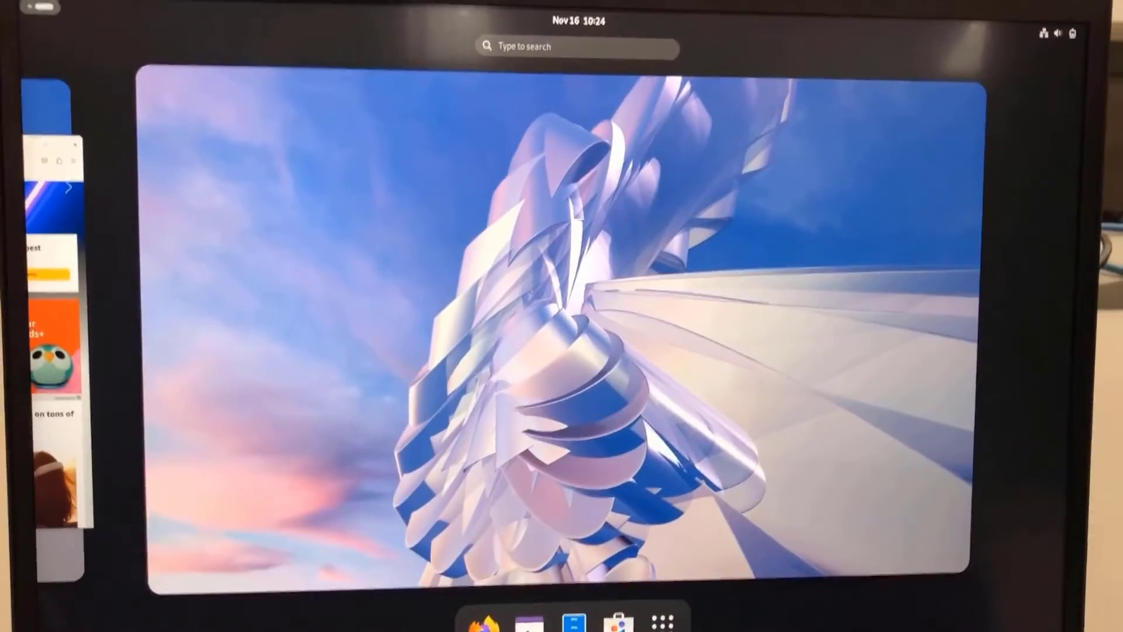